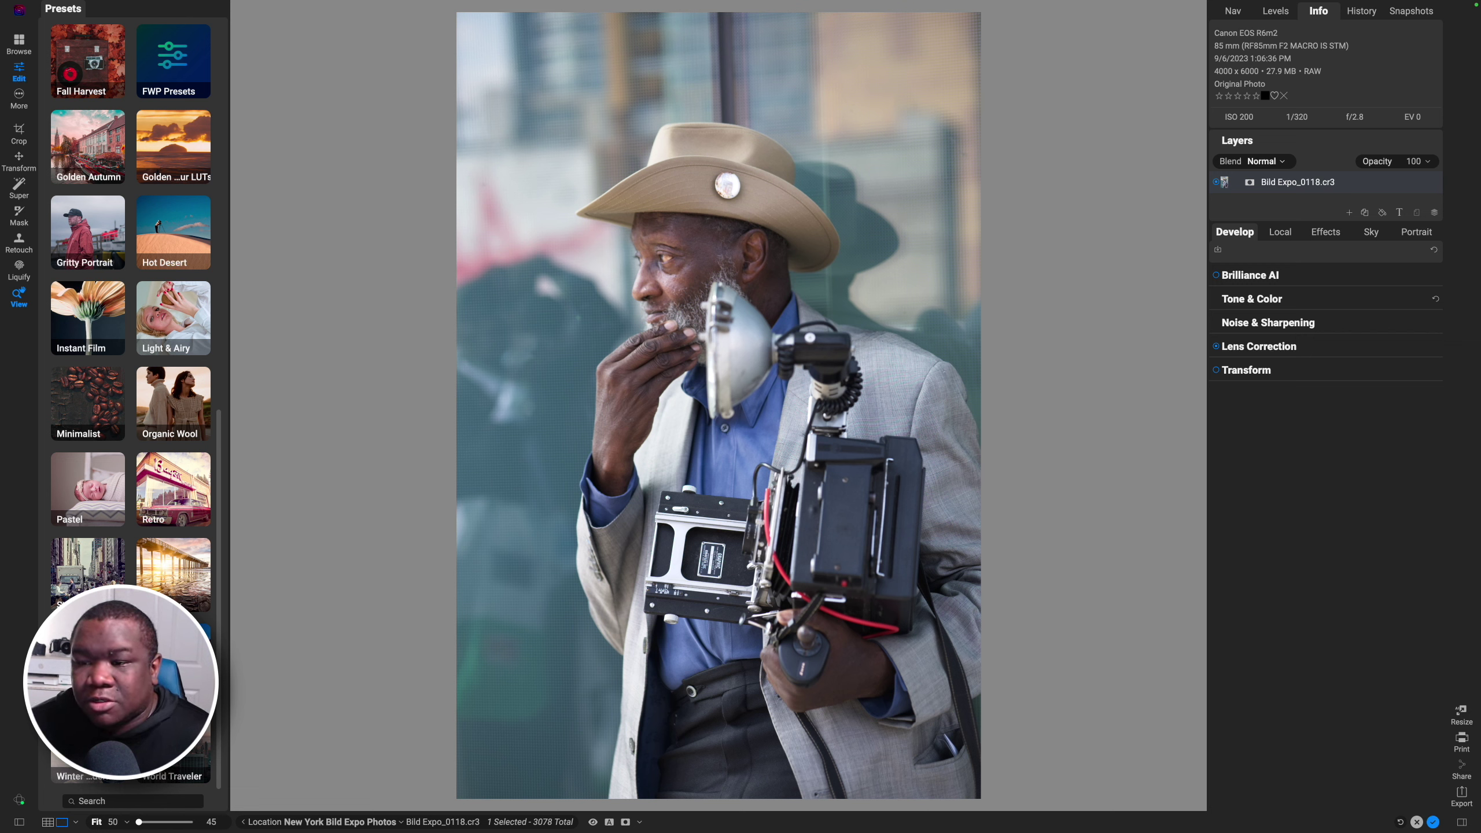
# Set Brilliance AI's Color Amount to 0 and its overall Amount to 62.
pyautogui.click(1224, 183)
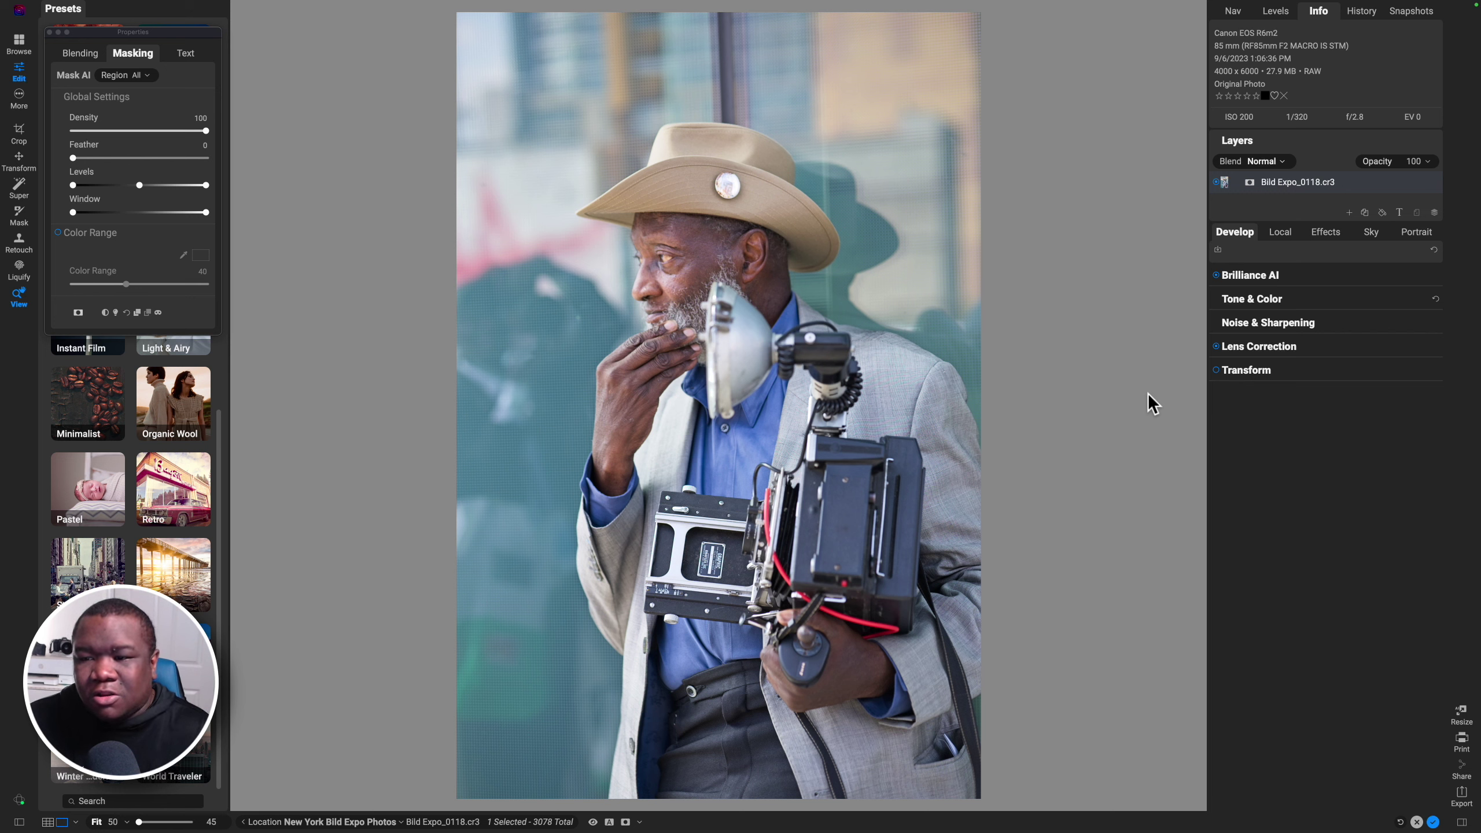
pyautogui.click(1264, 275)
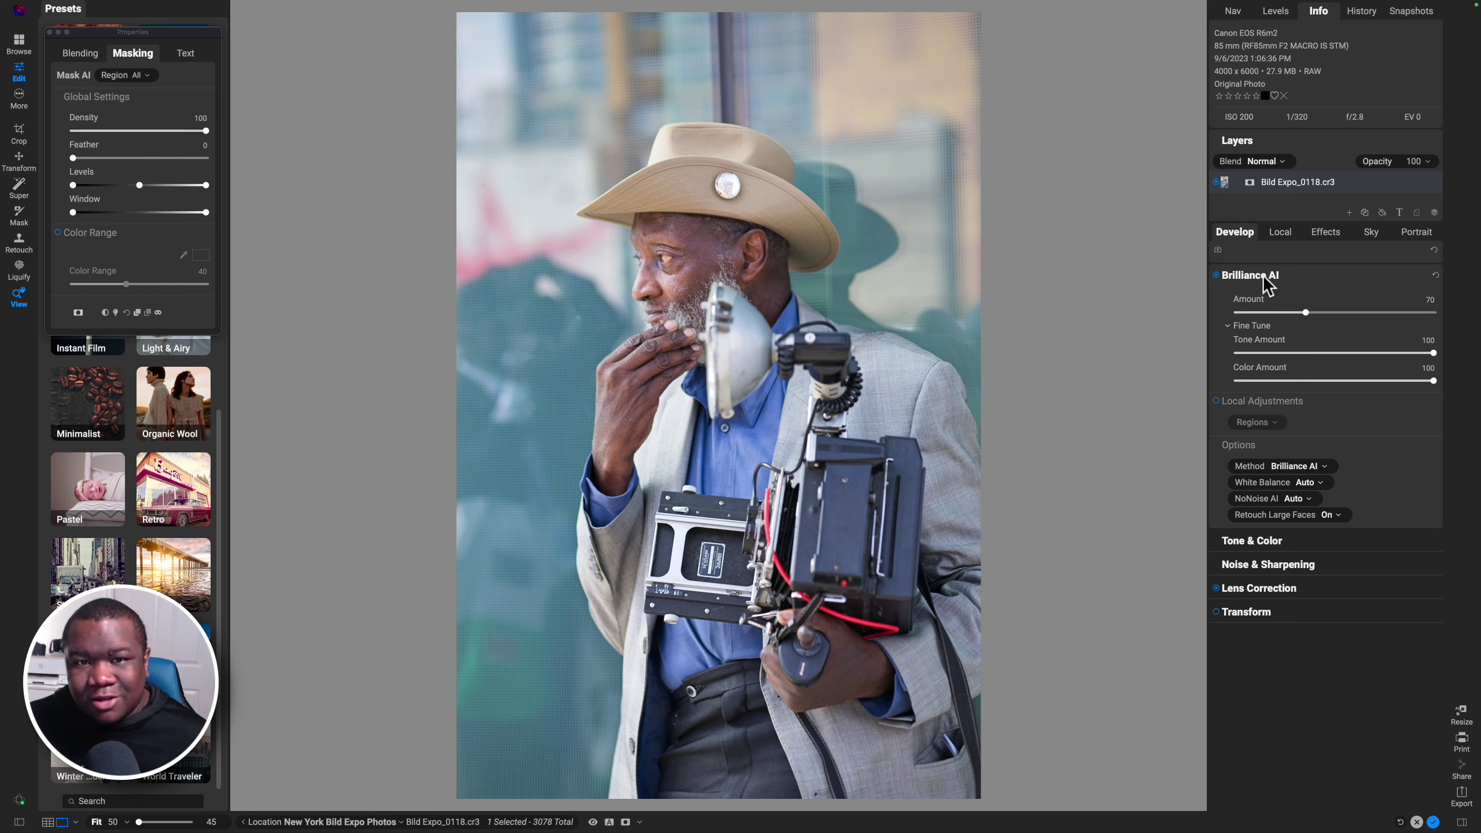
pyautogui.moveTo(1430, 382); pyautogui.dragTo(1313, 388)
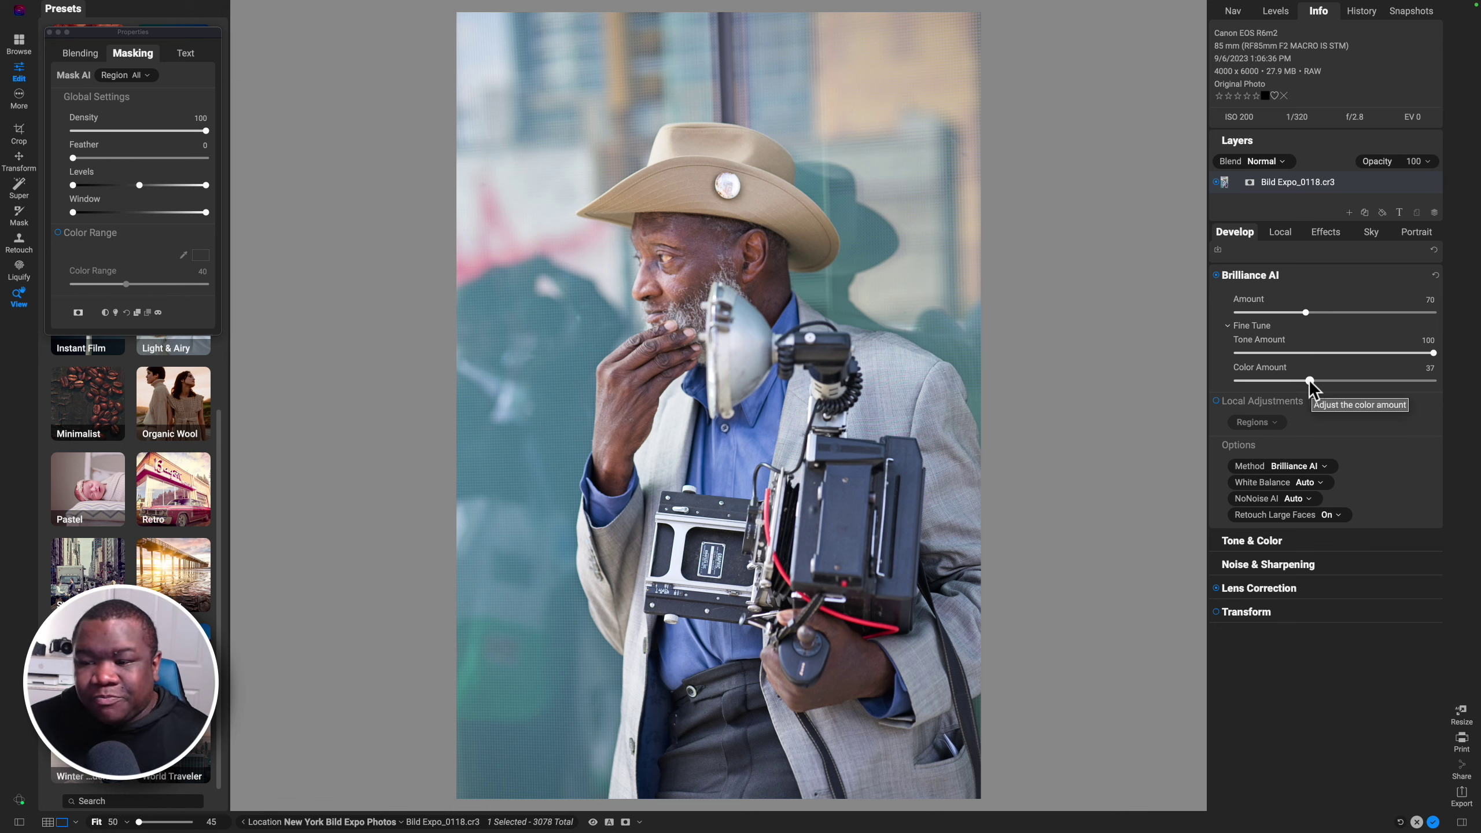
pyautogui.moveTo(1310, 385); pyautogui.dragTo(1167, 401)
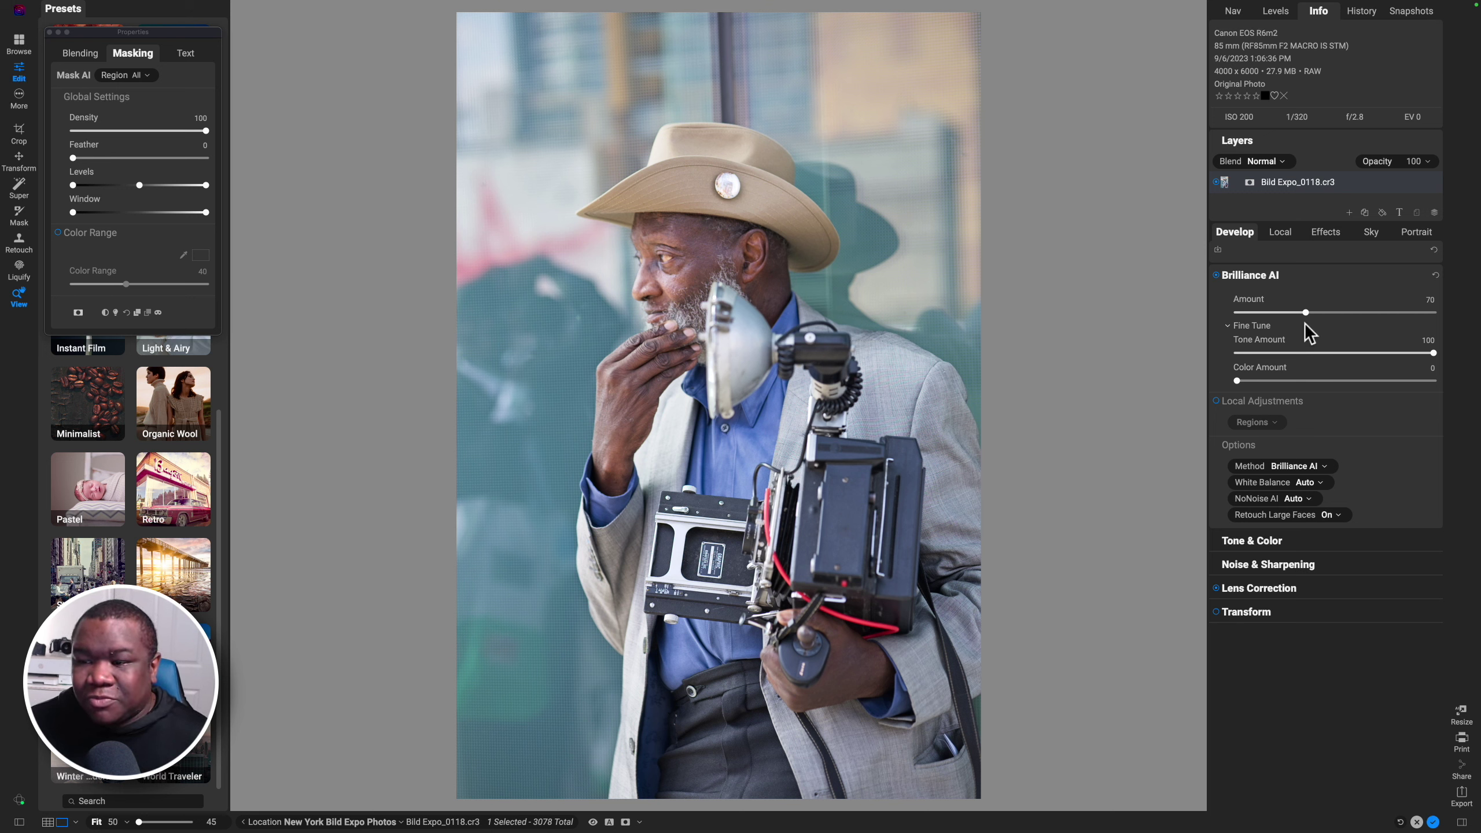
pyautogui.moveTo(1306, 315)
pyautogui.mouseDown()
pyautogui.moveTo(1281, 315)
pyautogui.moveTo(1299, 315)
pyautogui.mouseUp()
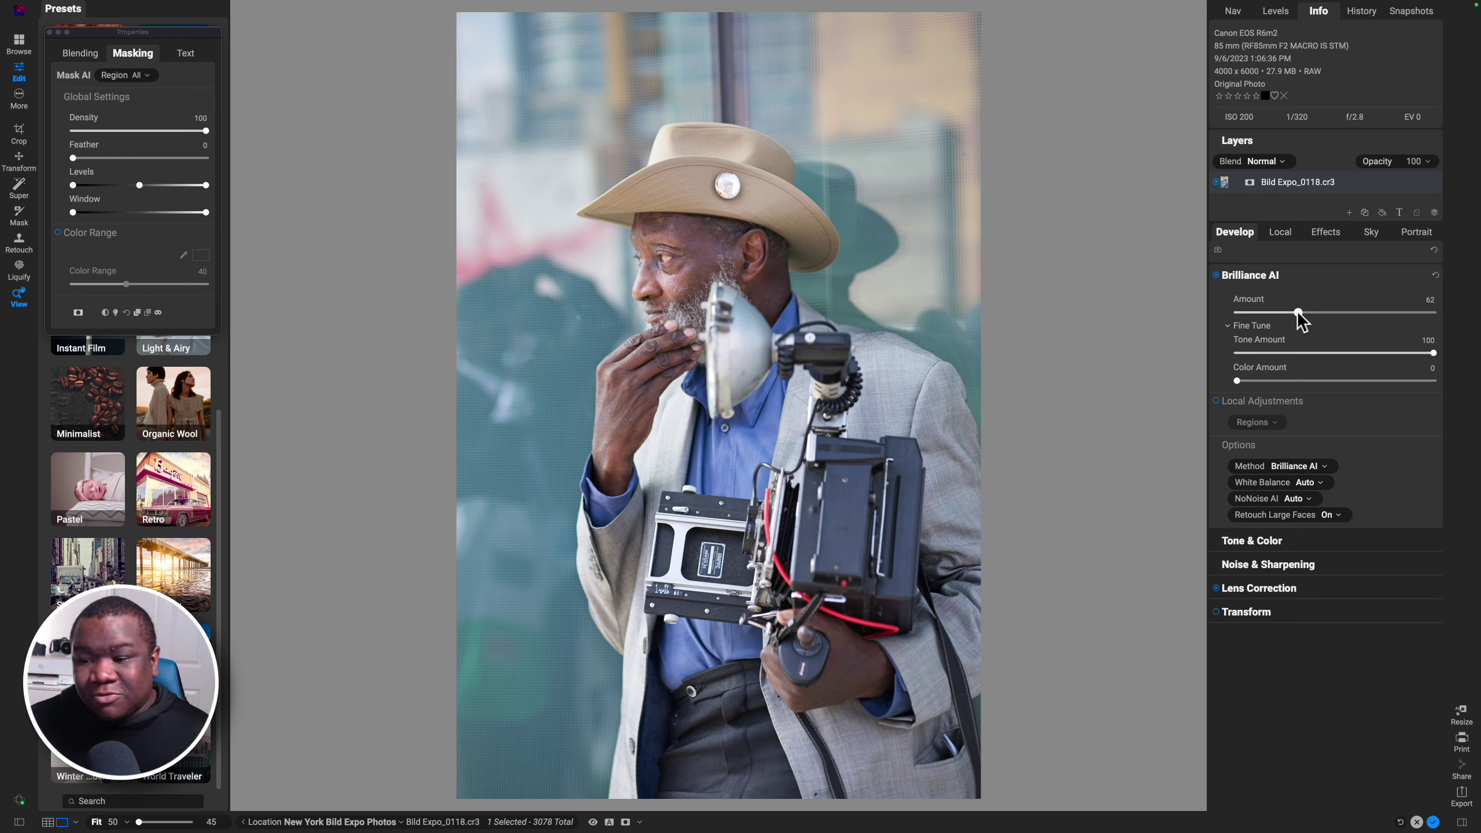
# Choose Camera Neutral as the profile in the Tone & Color section.
pyautogui.click(1272, 275)
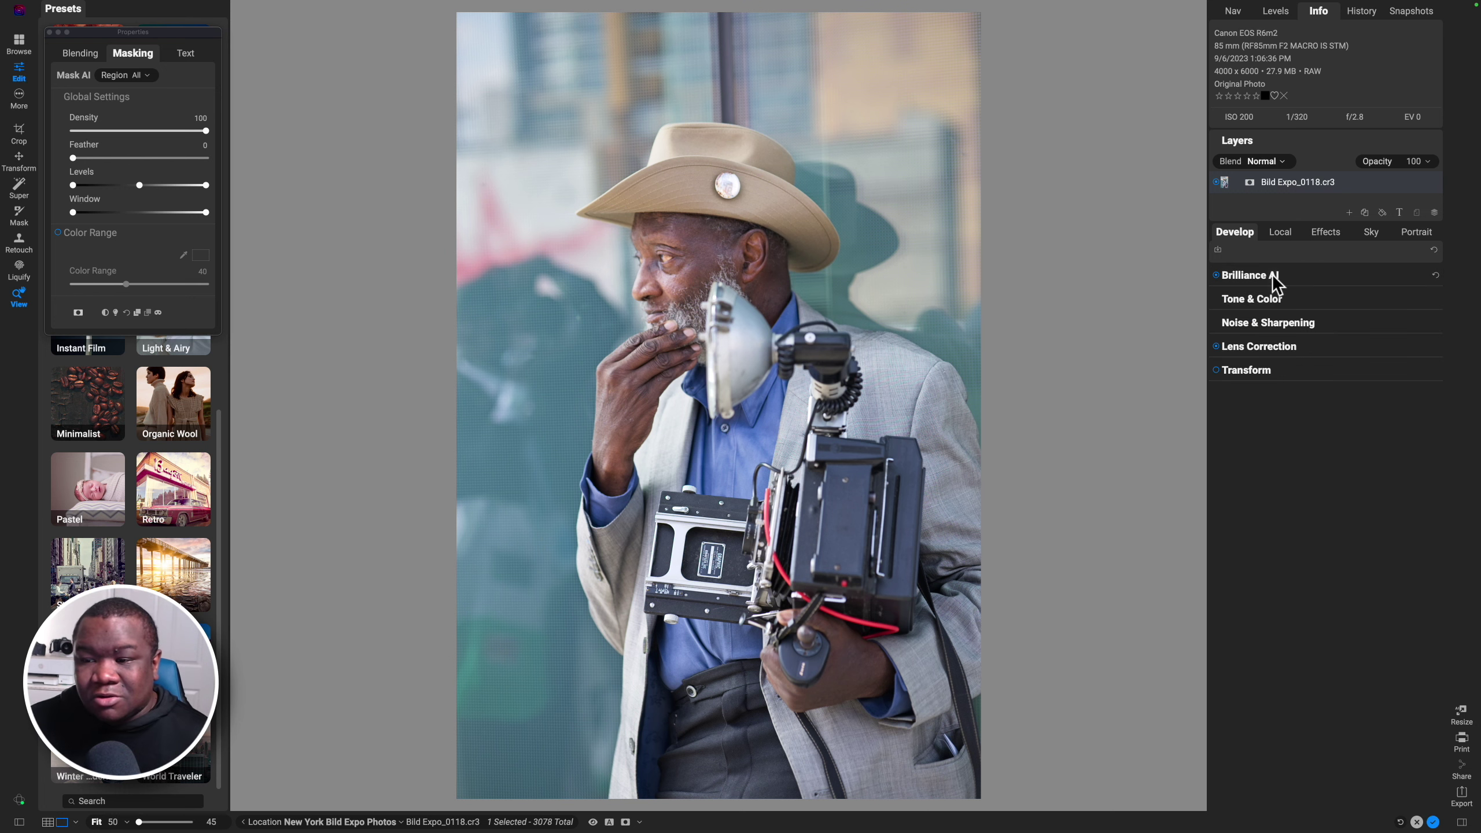
pyautogui.click(1270, 303)
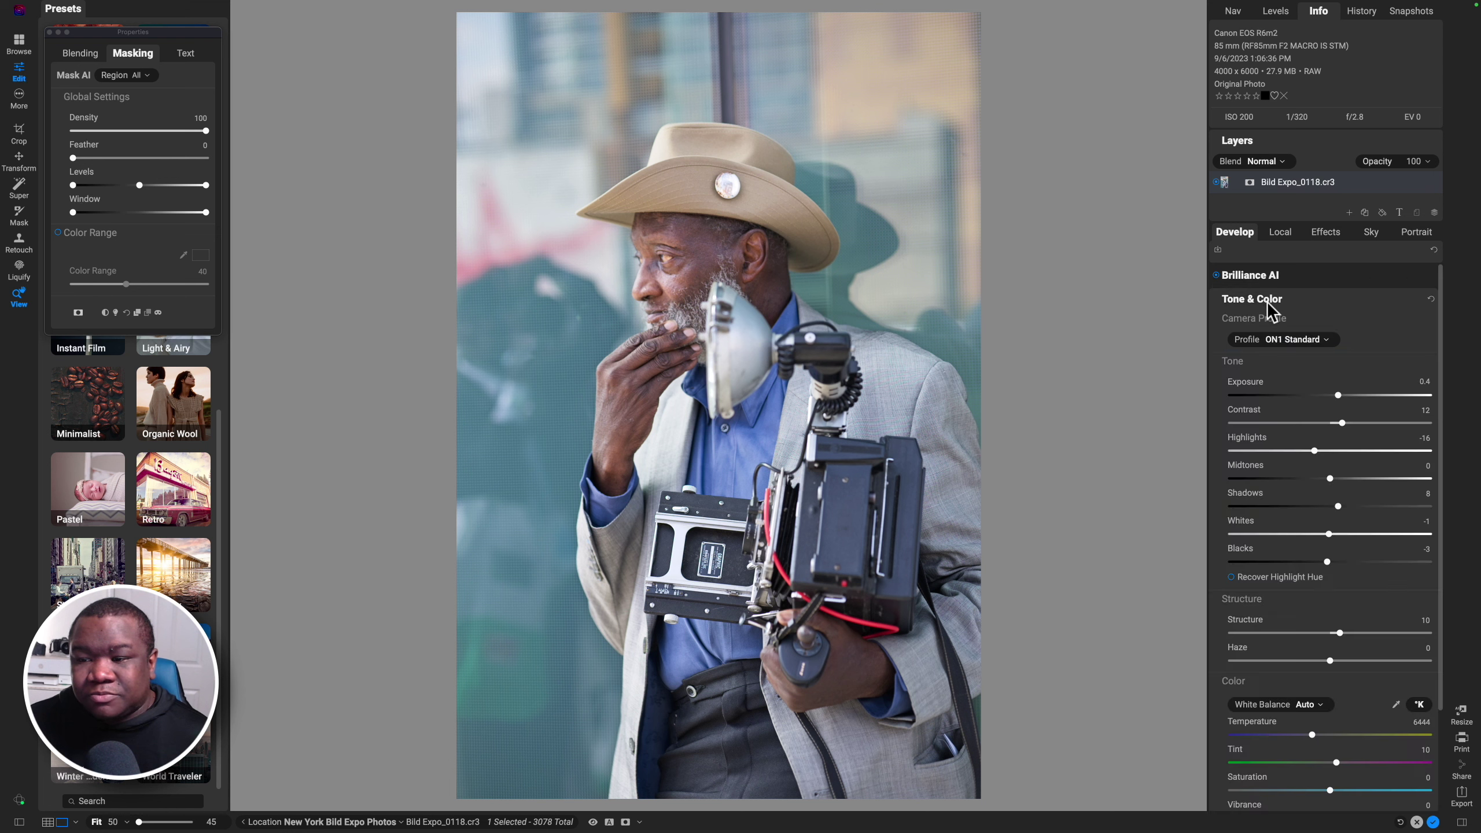
pyautogui.click(1292, 343)
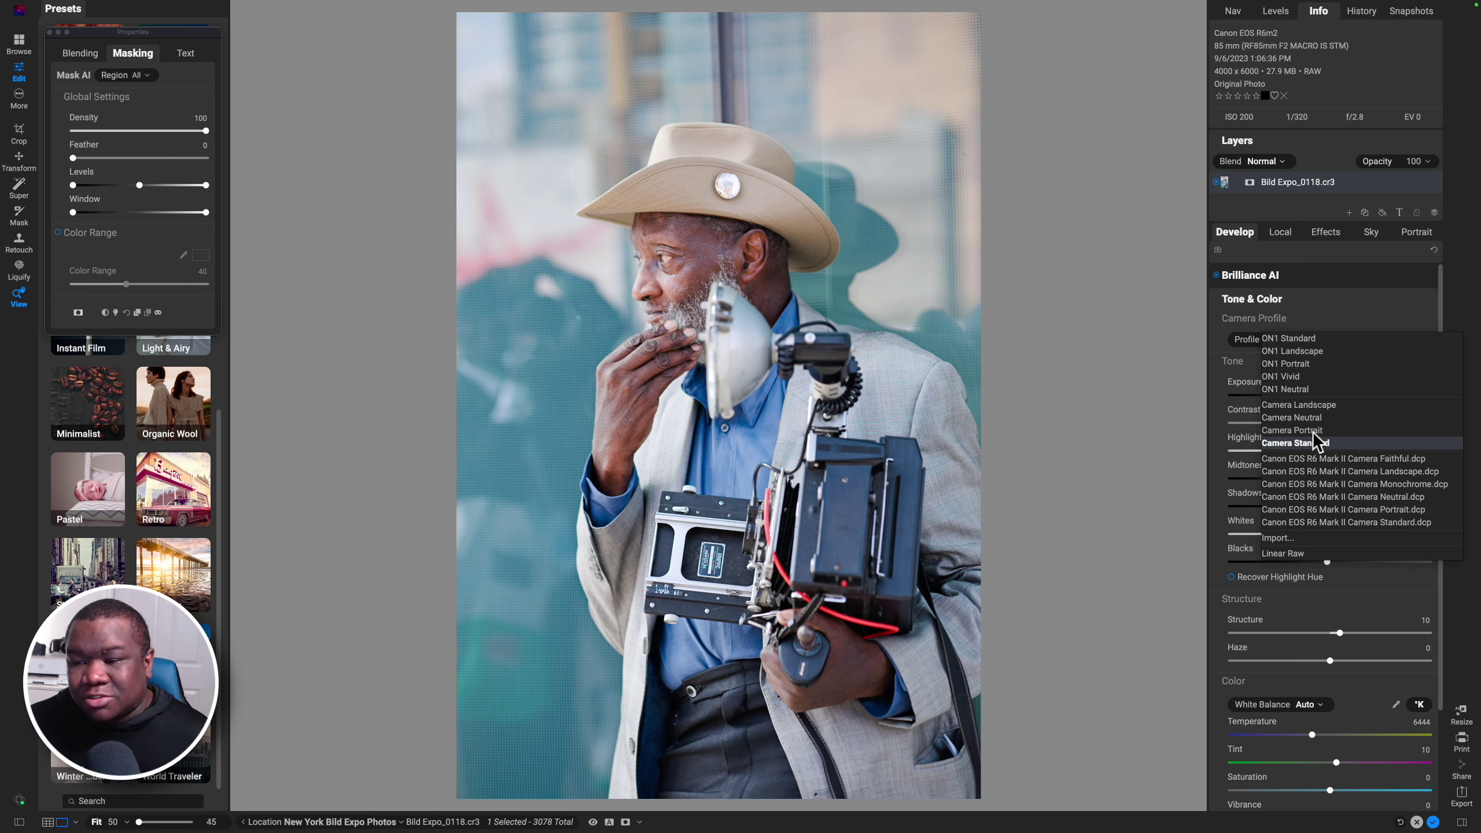
pyautogui.click(1314, 417)
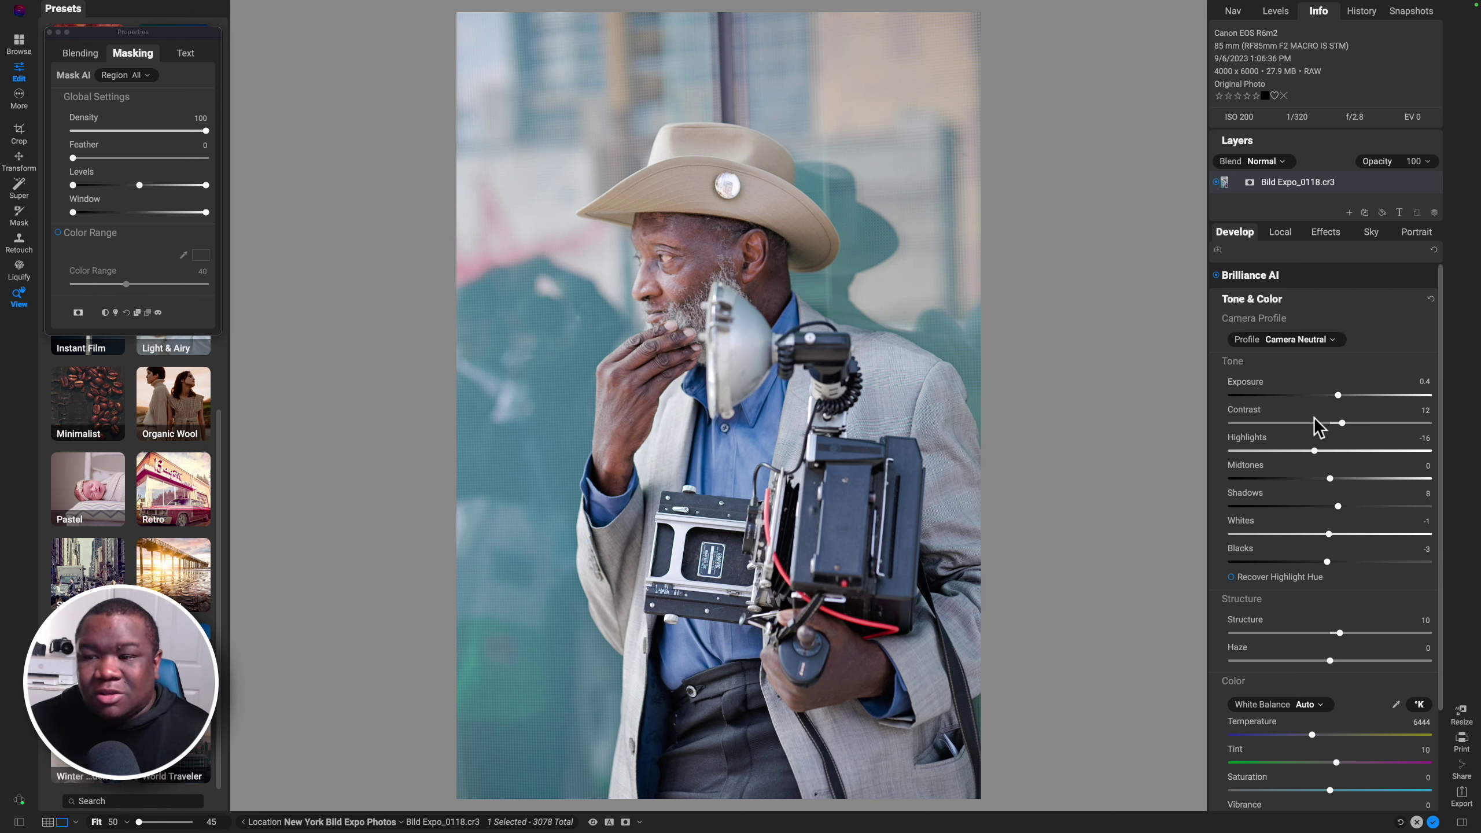
pyautogui.click(1254, 299)
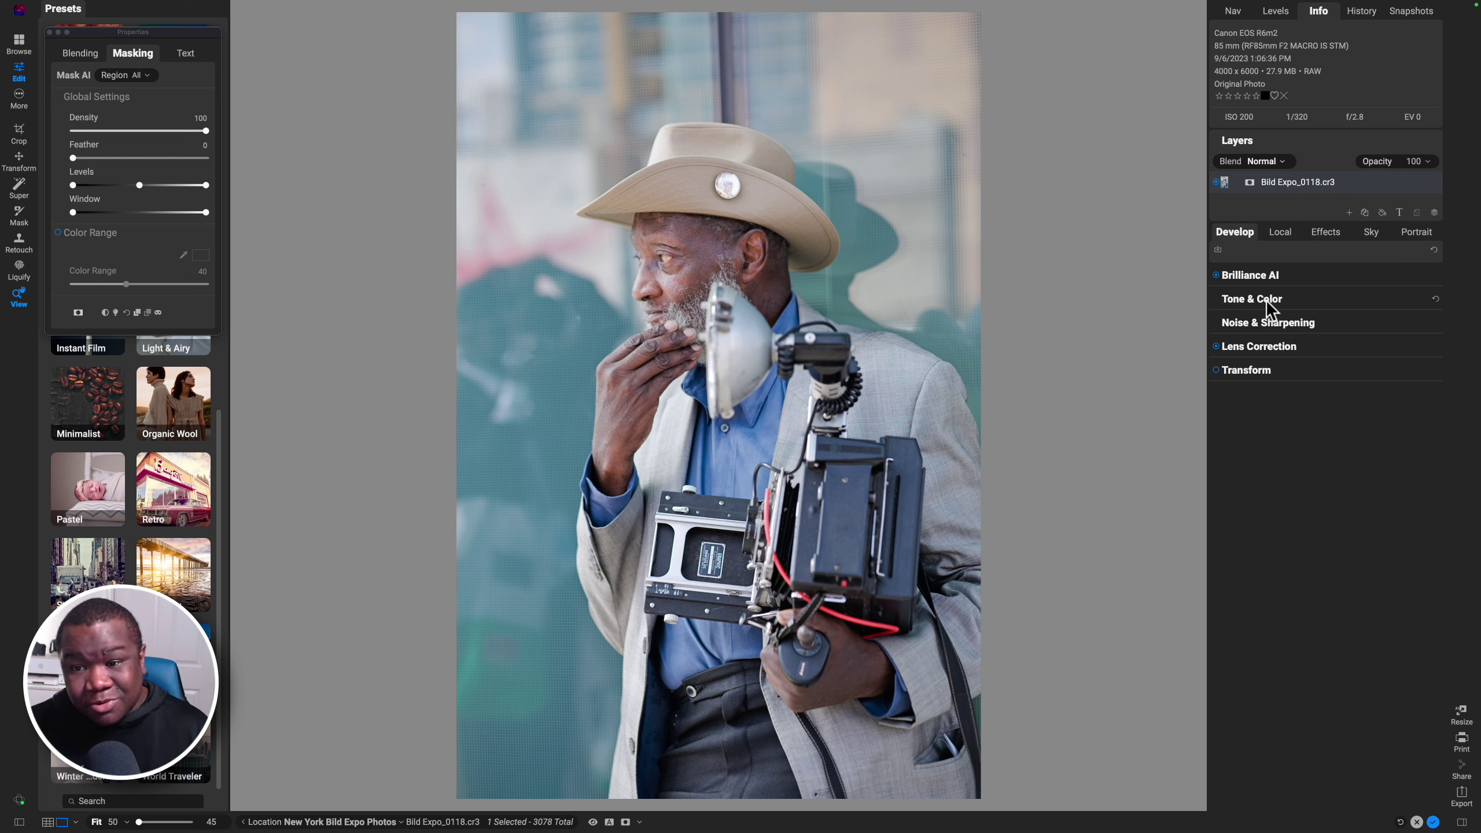
# Toggle the edits off and on to compare with the original, then show Local adjustments.
pyautogui.press('\\')
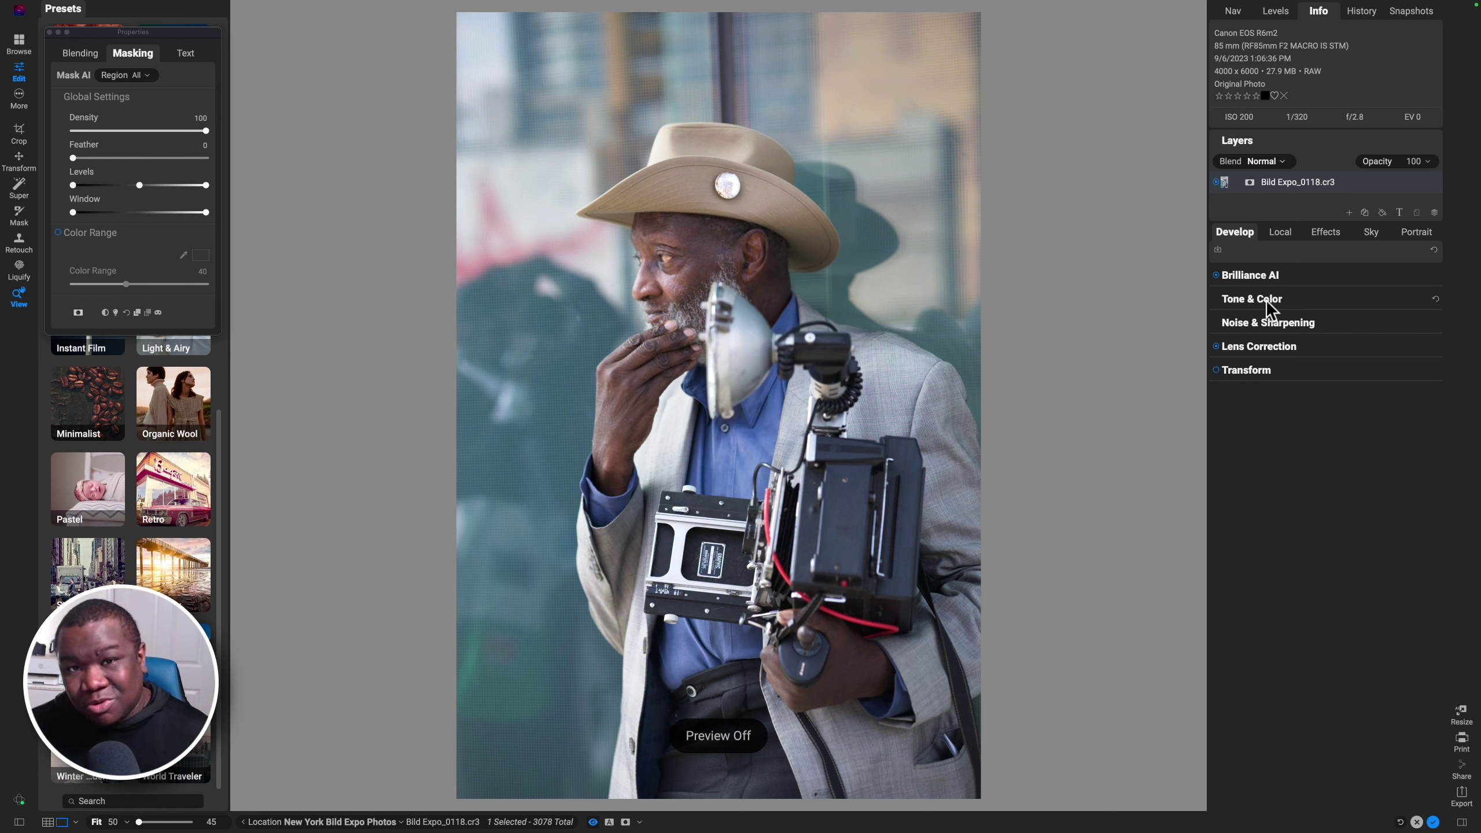
pyautogui.press('\\')
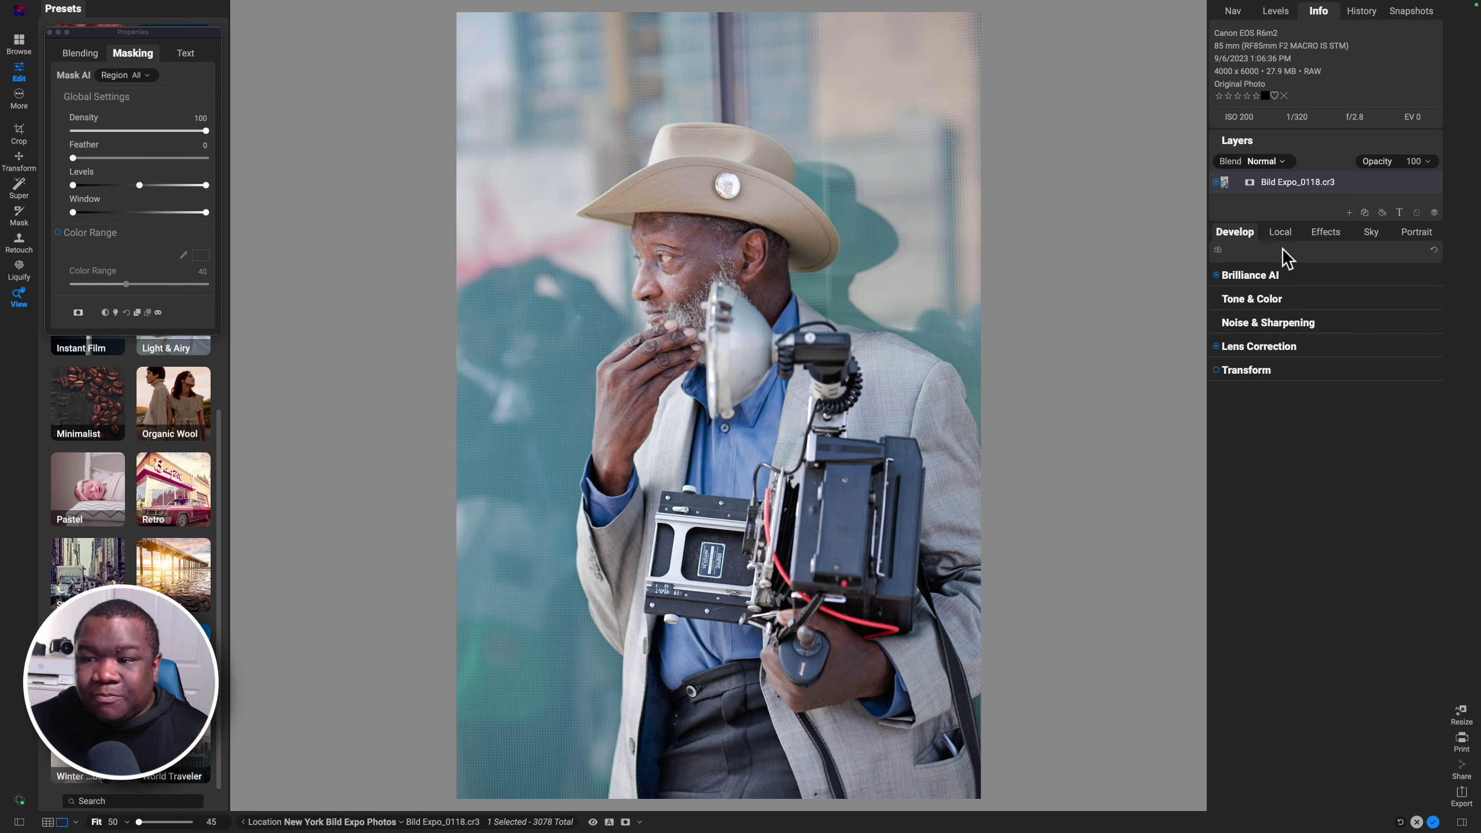
pyautogui.click(1283, 233)
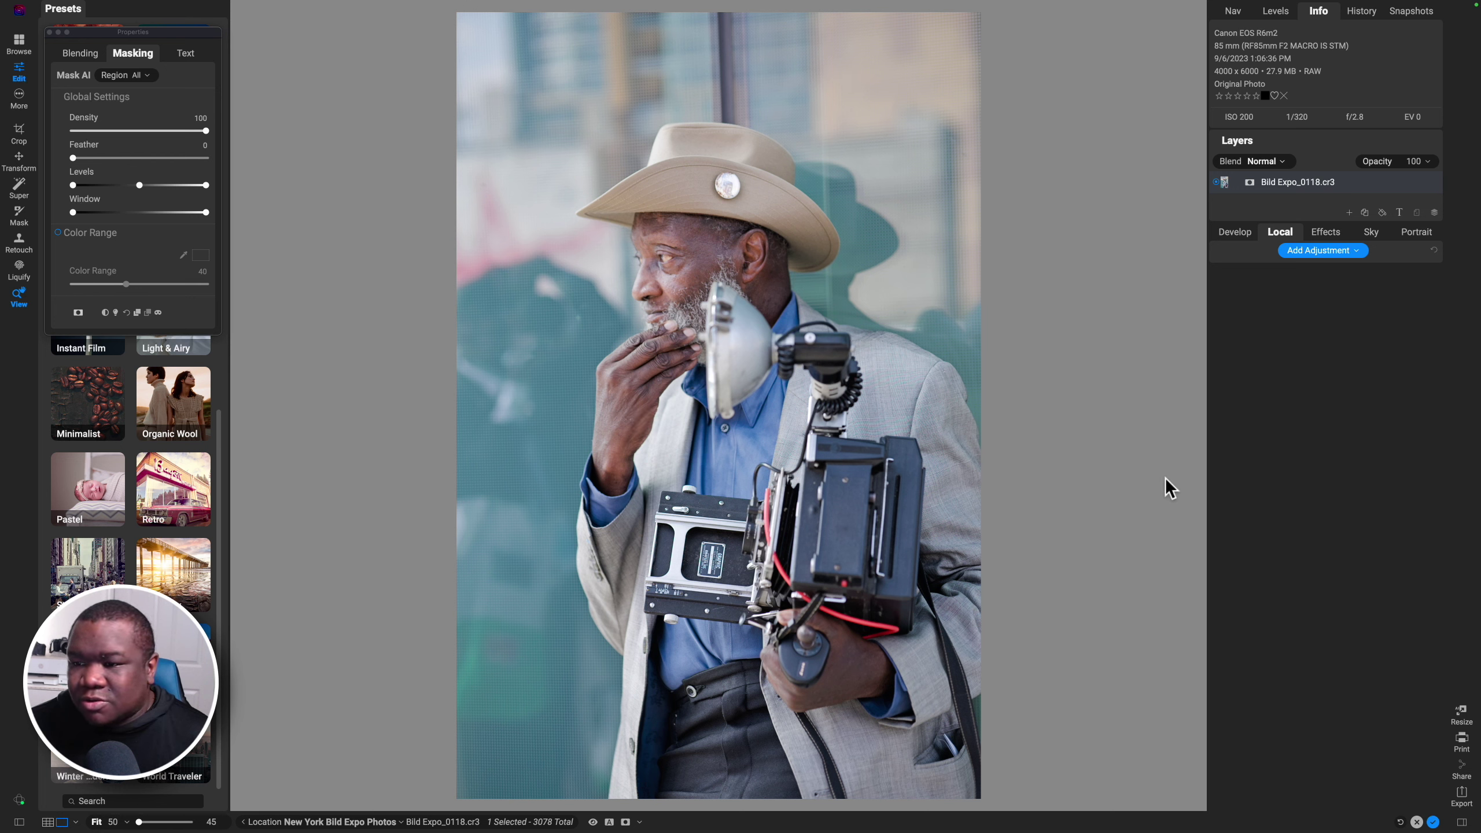
# Add a local adjustment with a Bug Vignette oval mask sized, rotated and feathered around the man.
pyautogui.press('b')
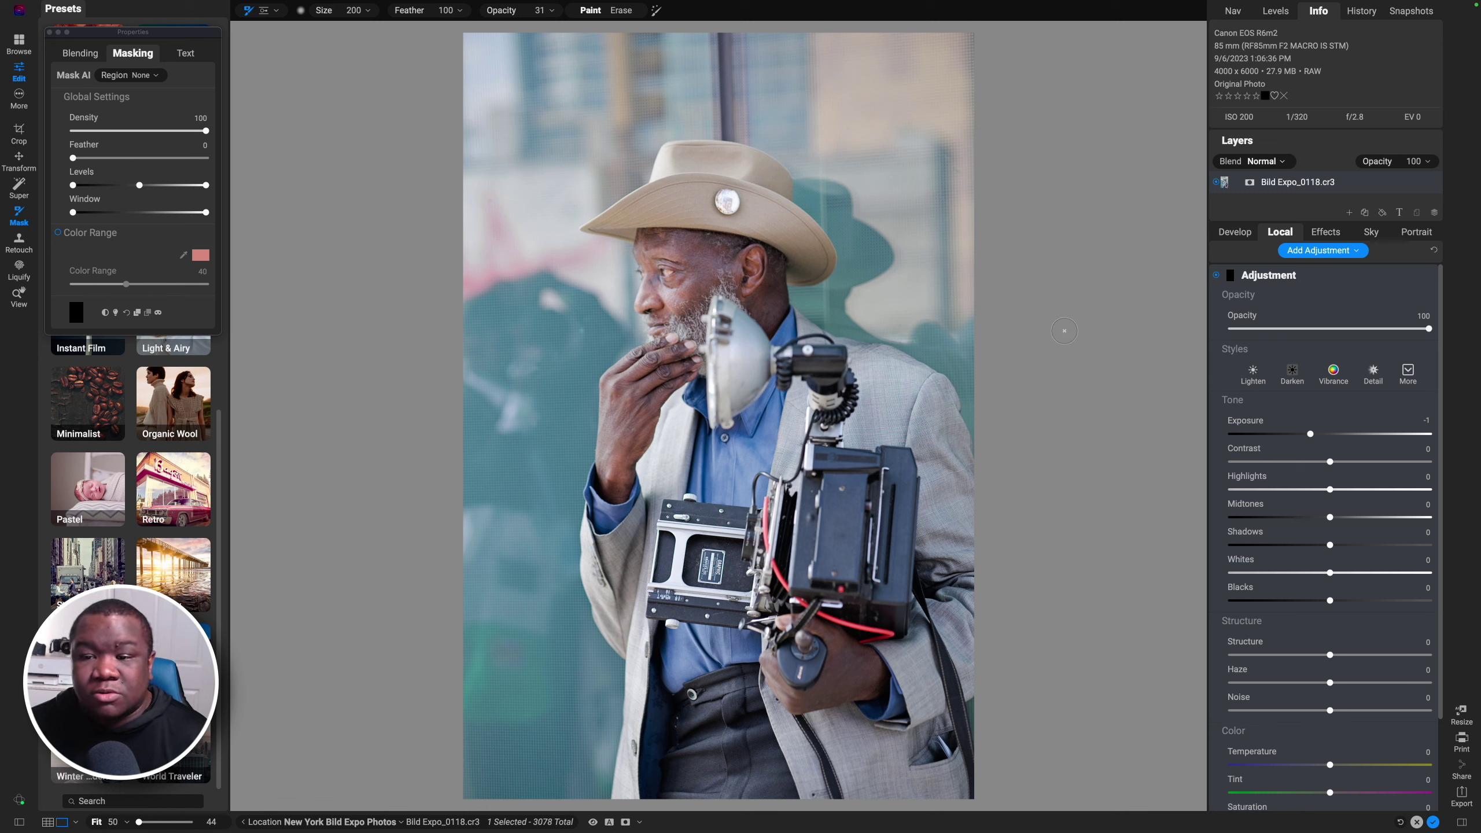
pyautogui.press('u')
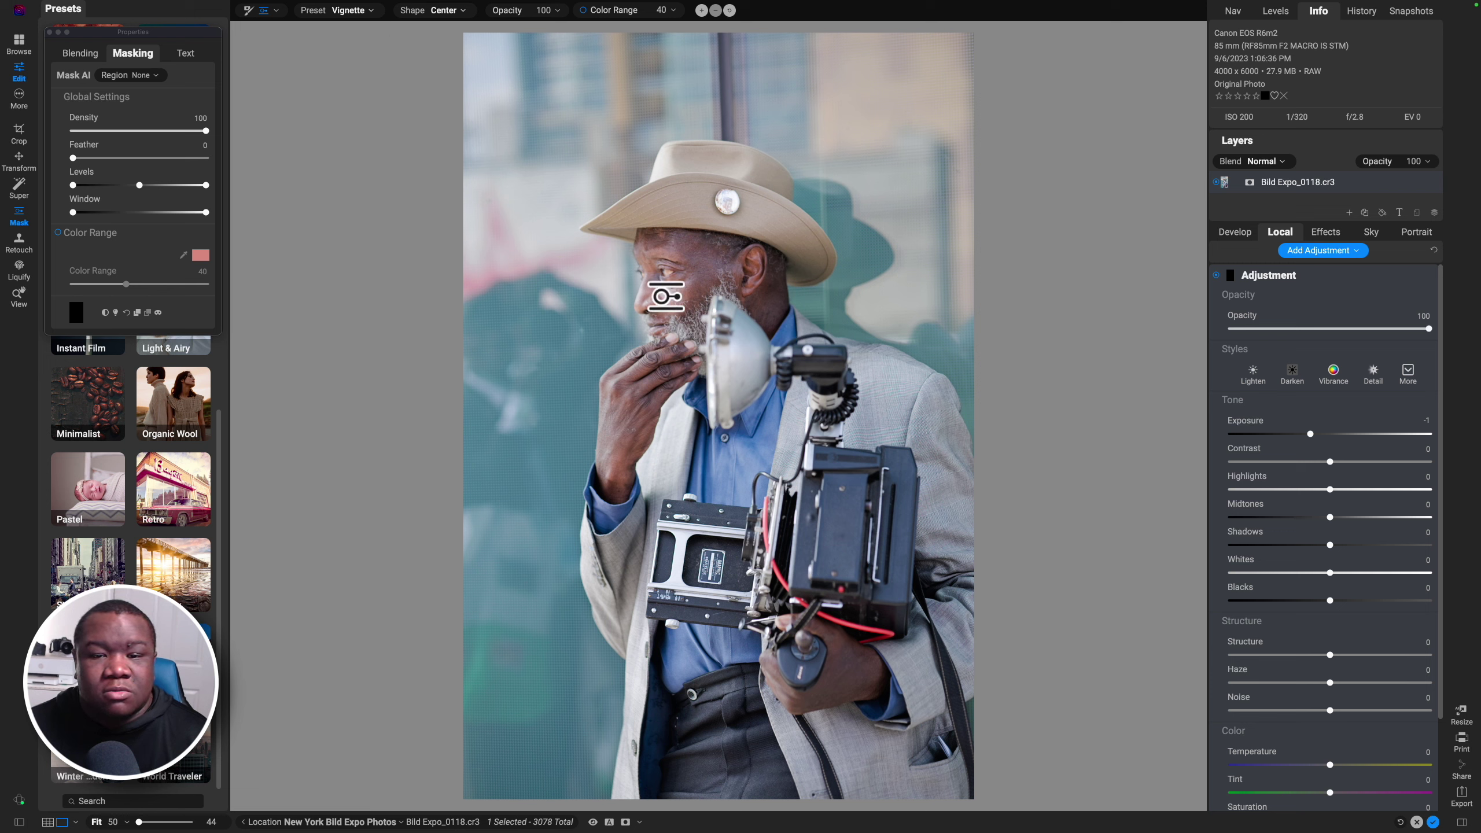
pyautogui.click(667, 295)
pyautogui.moveTo(562, 519); pyautogui.dragTo(574, 501)
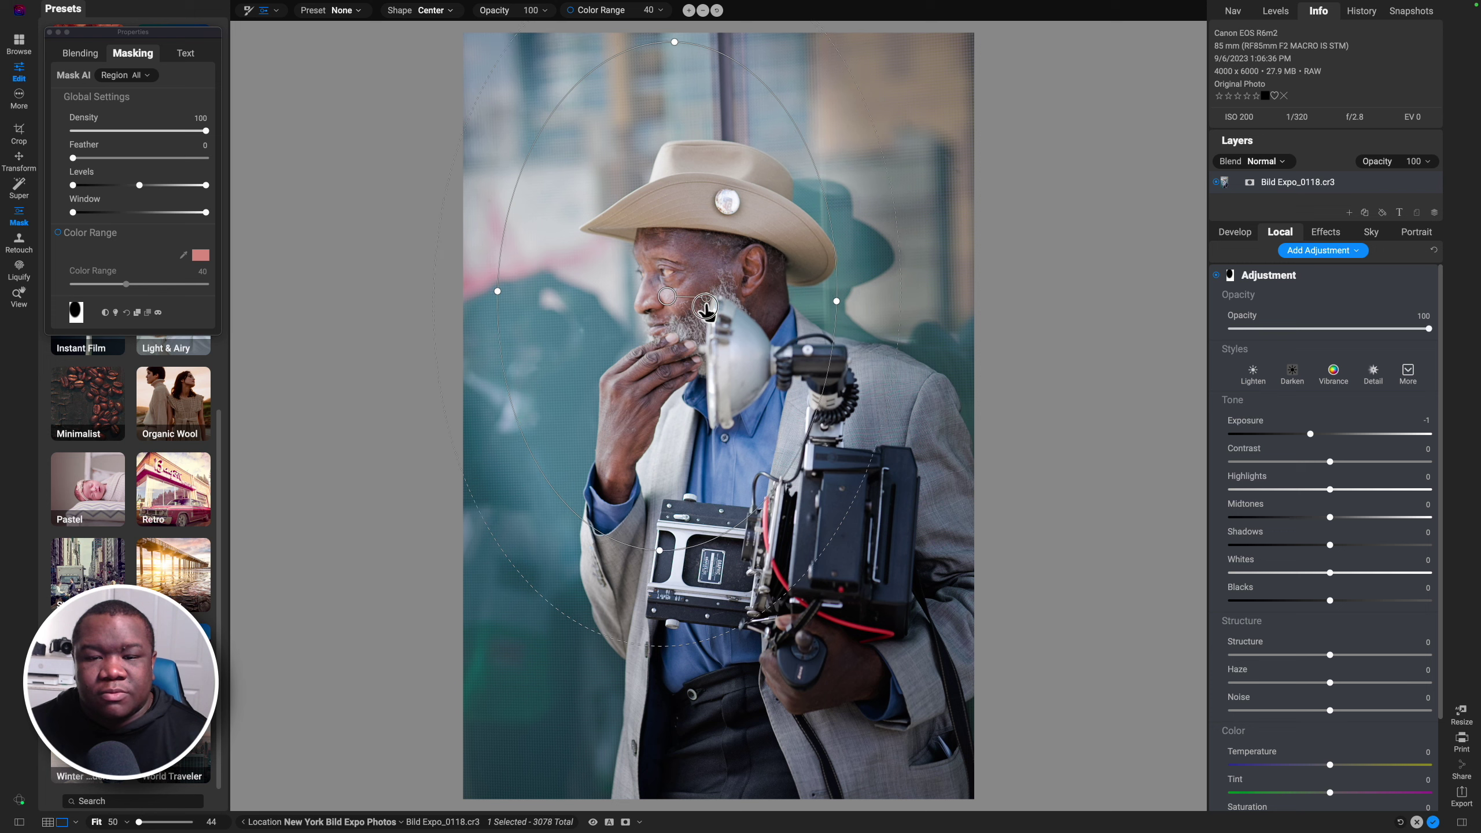
pyautogui.moveTo(707, 296); pyautogui.dragTo(679, 348)
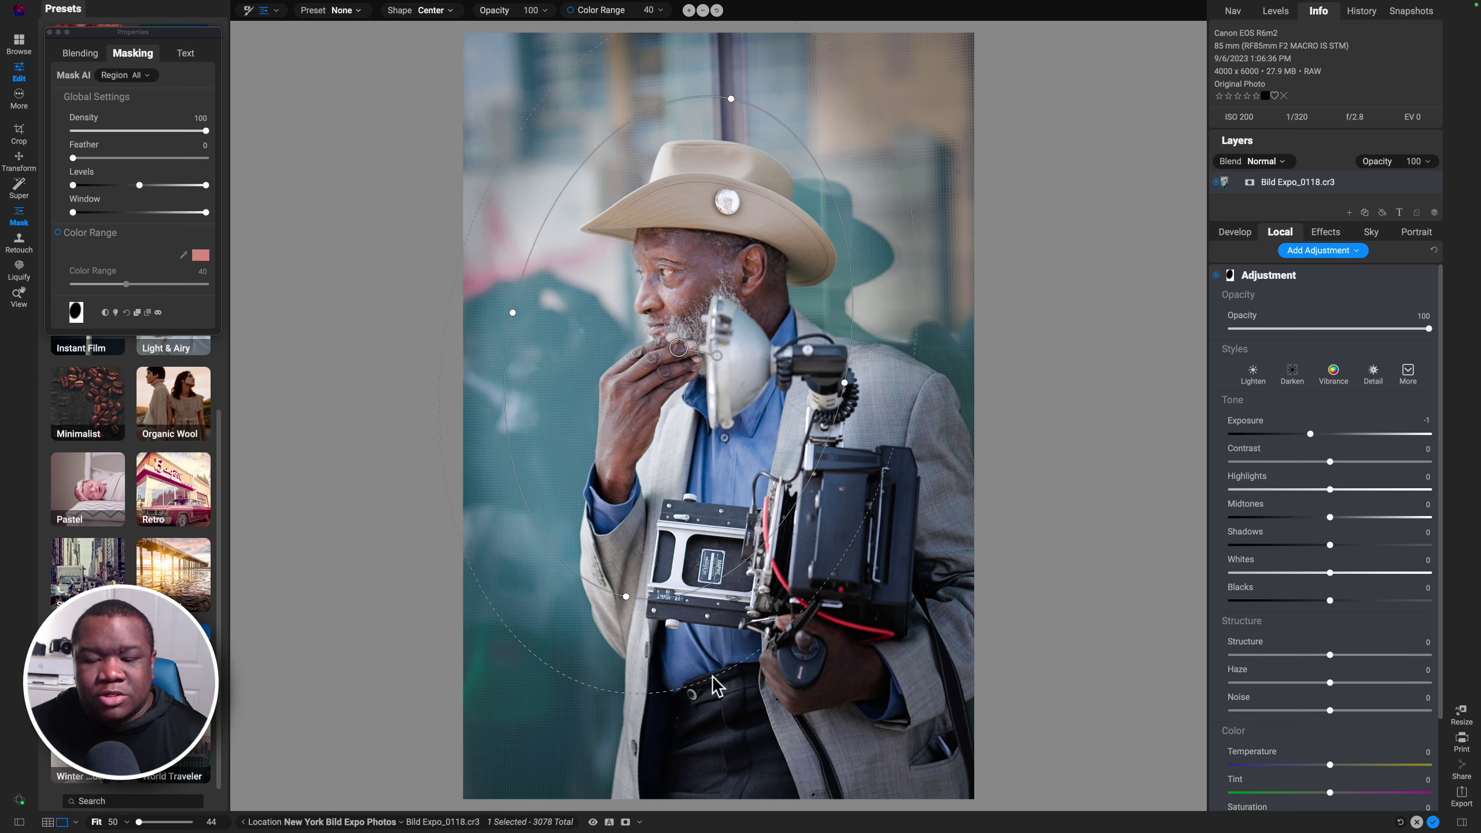
pyautogui.moveTo(712, 695); pyautogui.dragTo(711, 715)
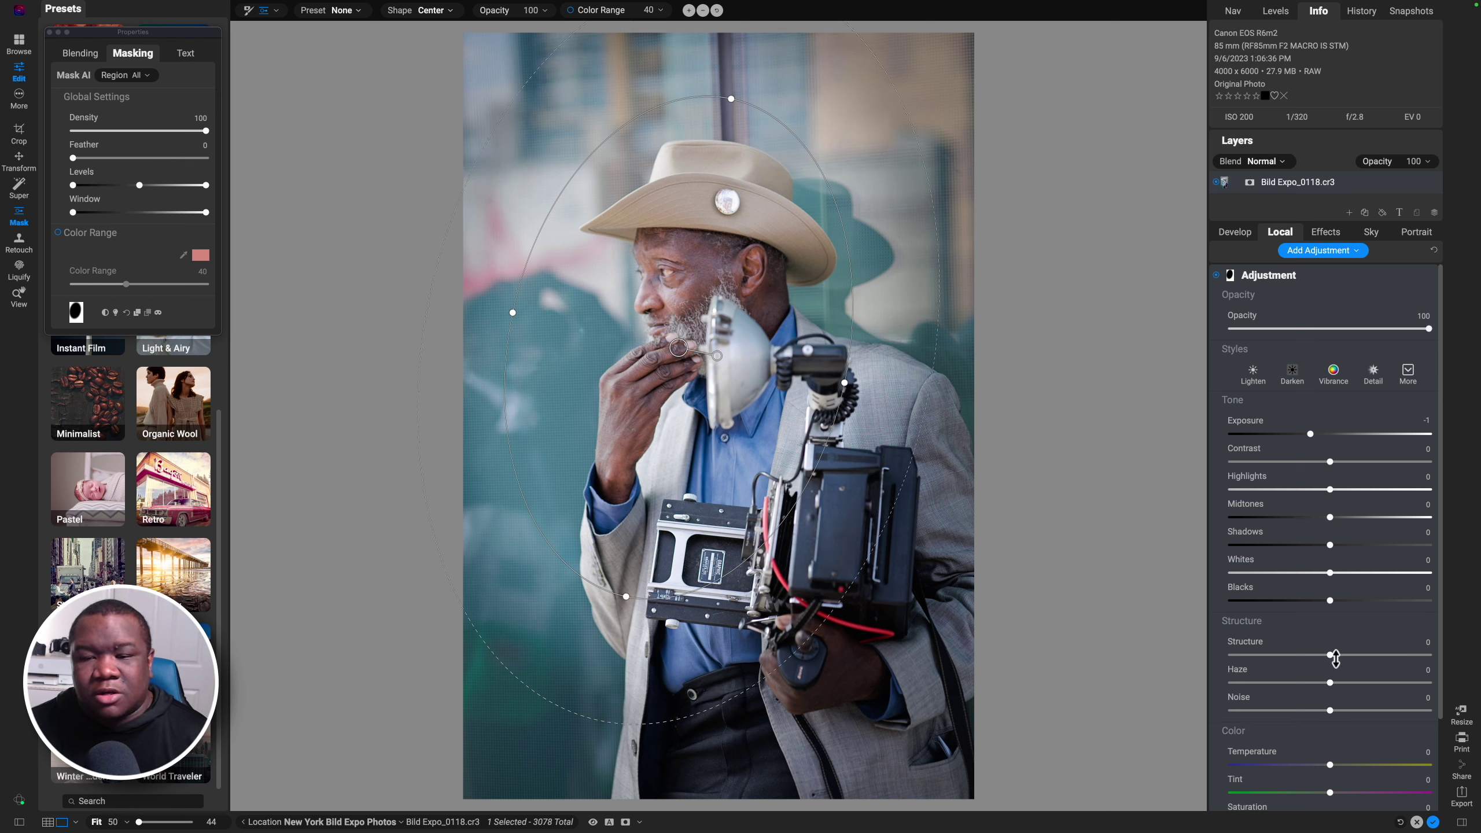
# Set the adjustment to Exposure -0.7 and Structure -12, then toggle it to compare.
pyautogui.moveTo(1310, 434); pyautogui.dragTo(1316, 434)
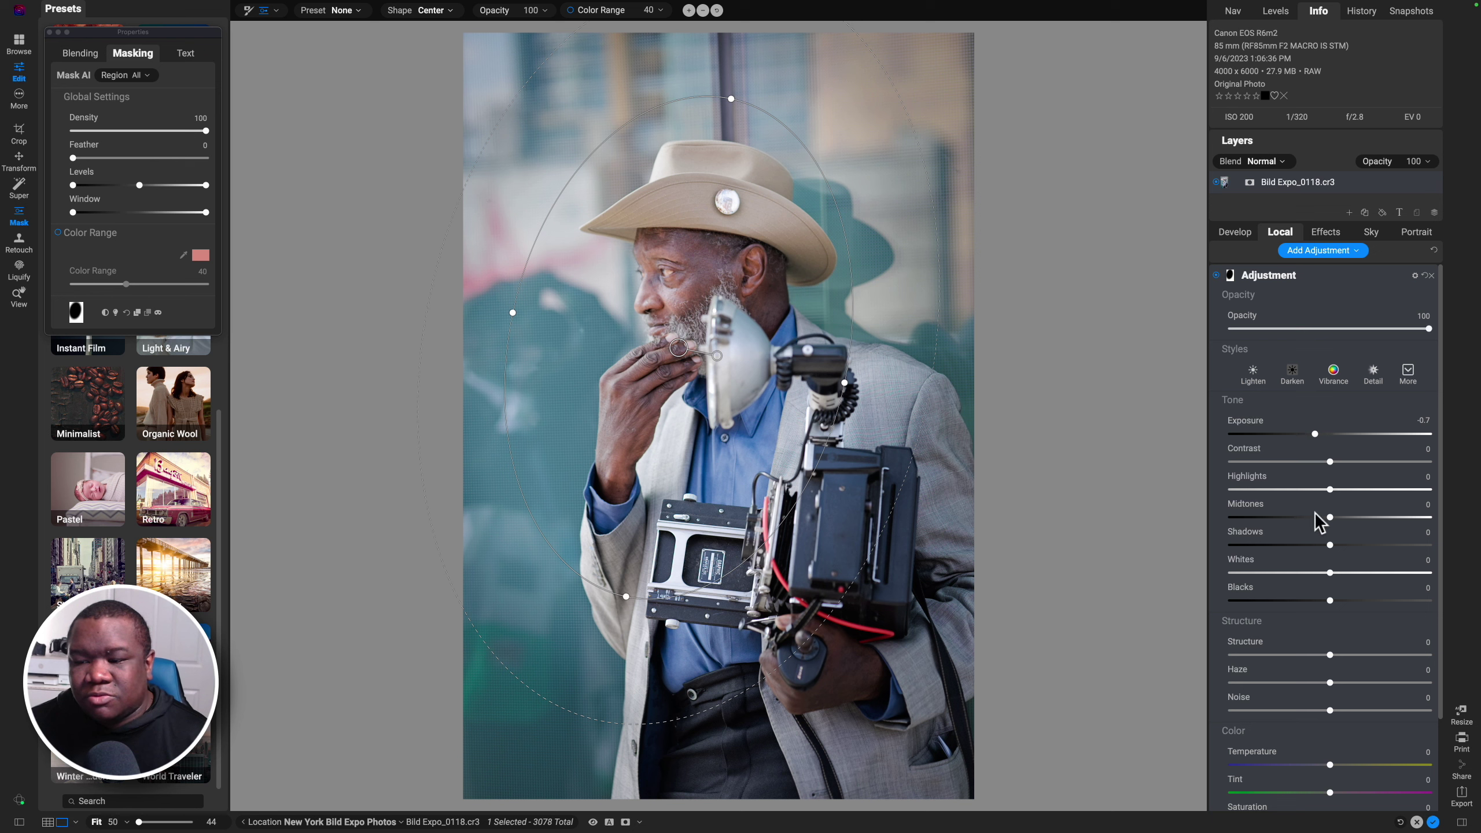
pyautogui.moveTo(1325, 654); pyautogui.dragTo(1328, 655)
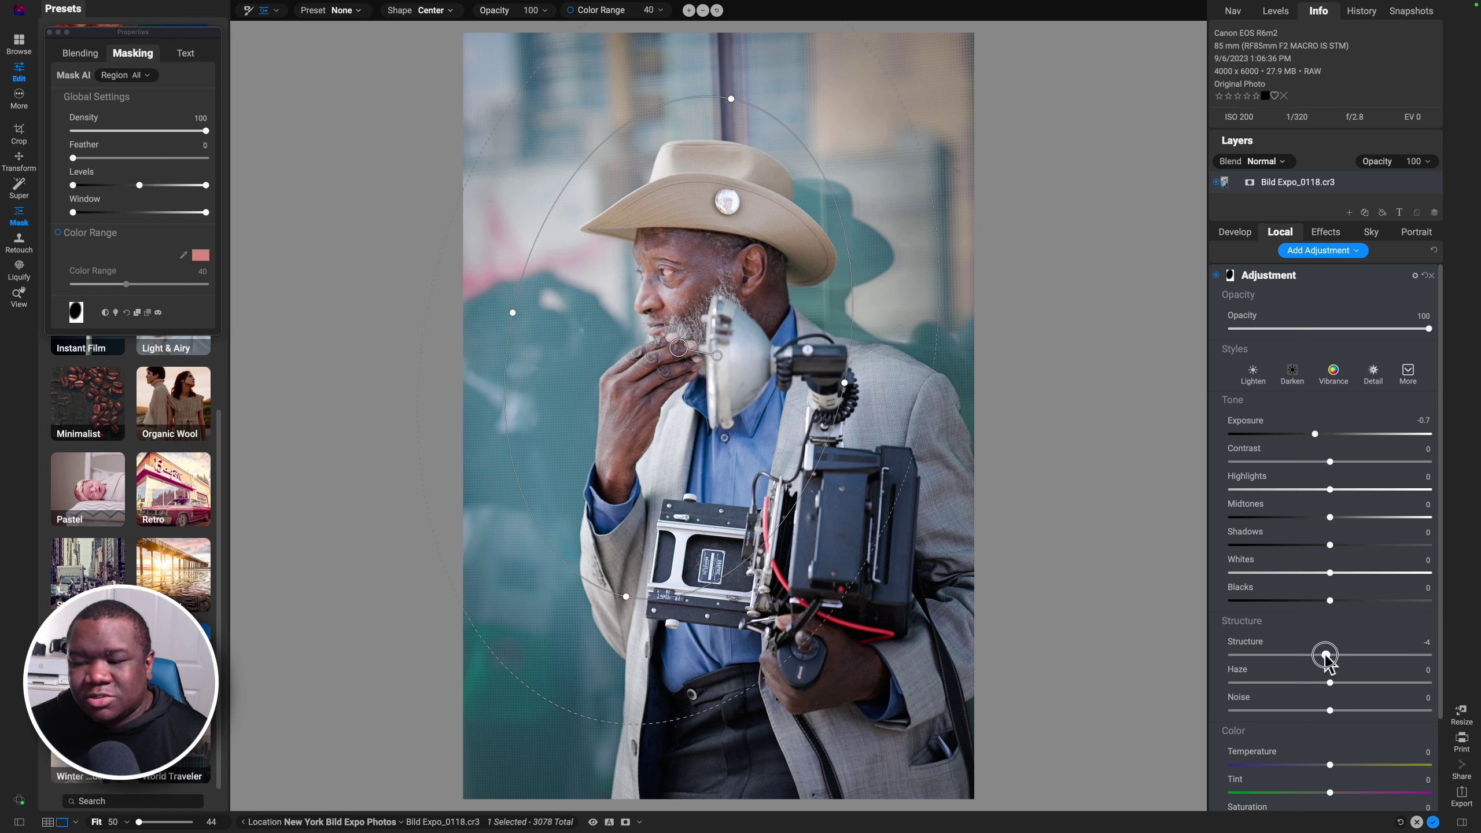
pyautogui.moveTo(1326, 656); pyautogui.dragTo(1319, 655)
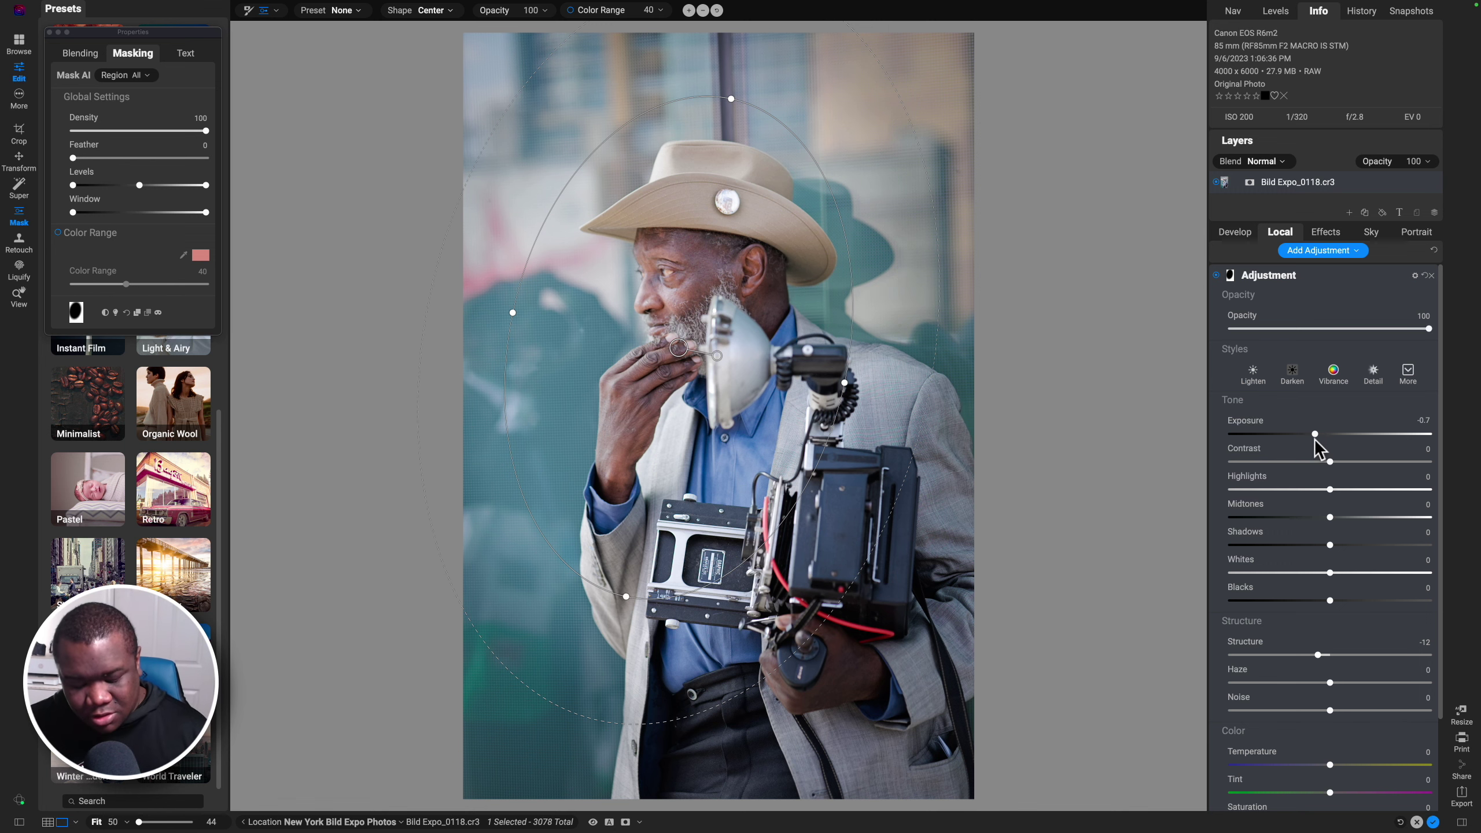
pyautogui.press('z')
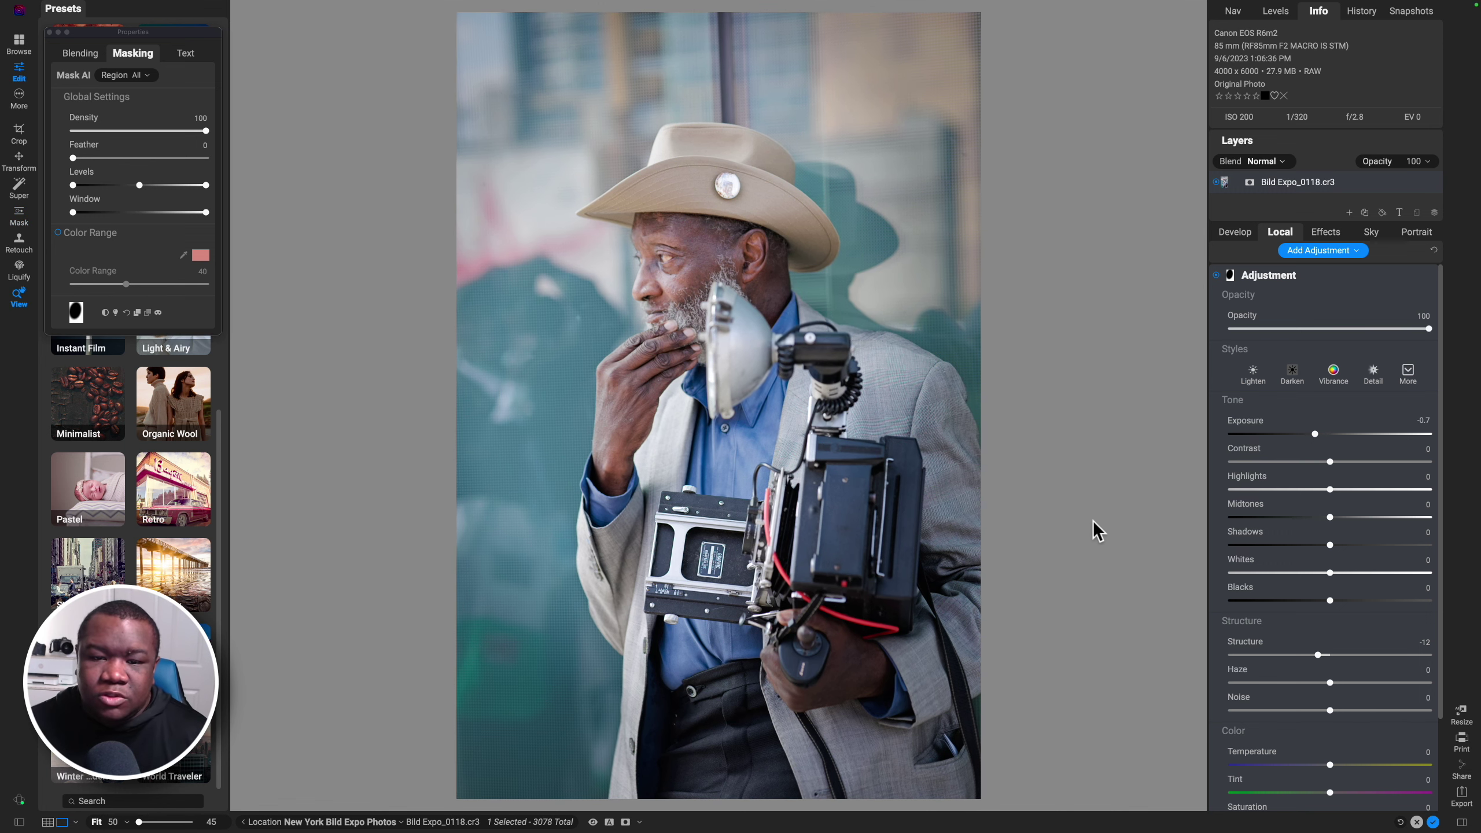
pyautogui.click(1216, 275)
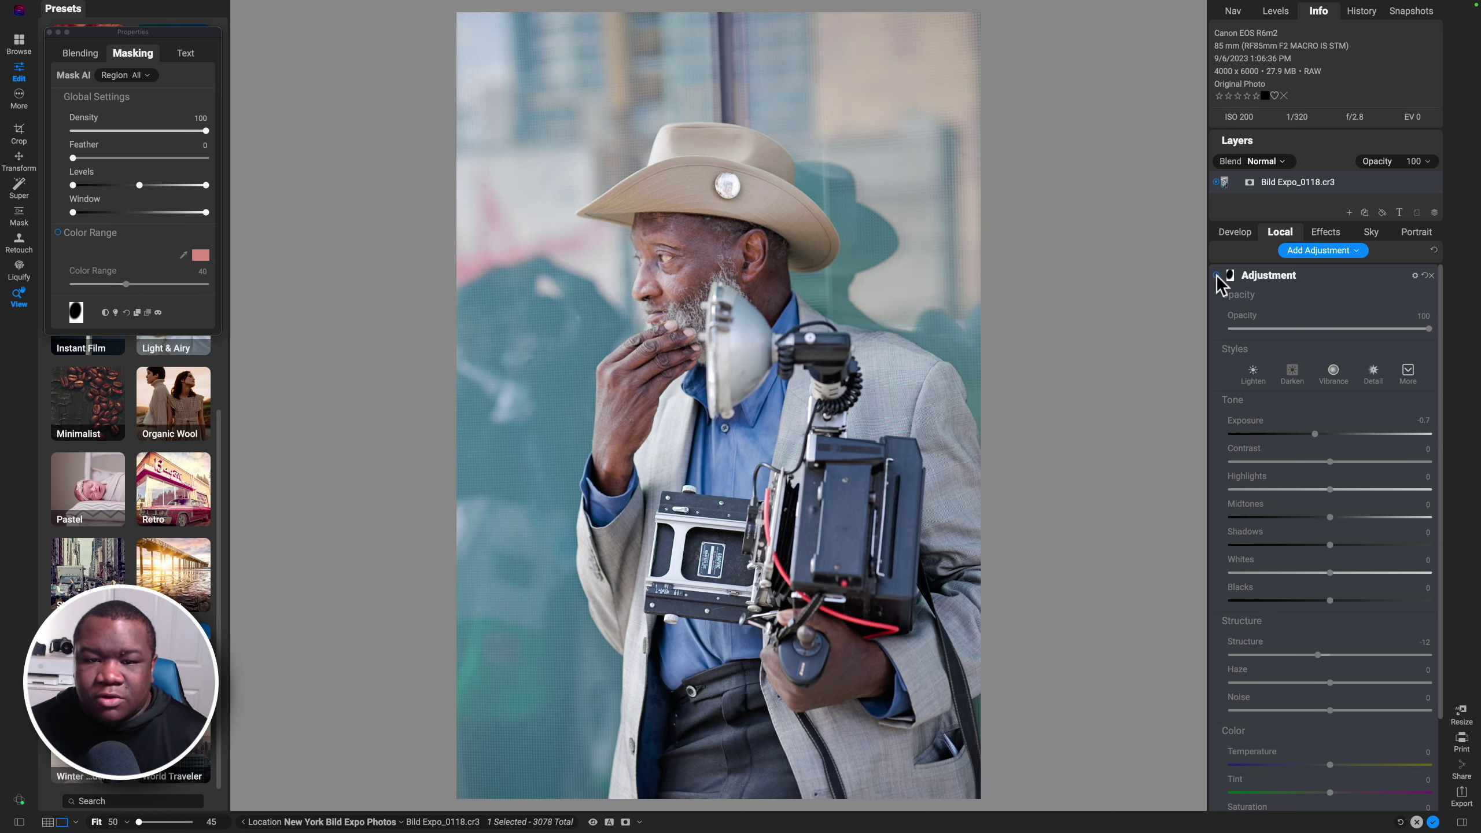
pyautogui.click(1217, 276)
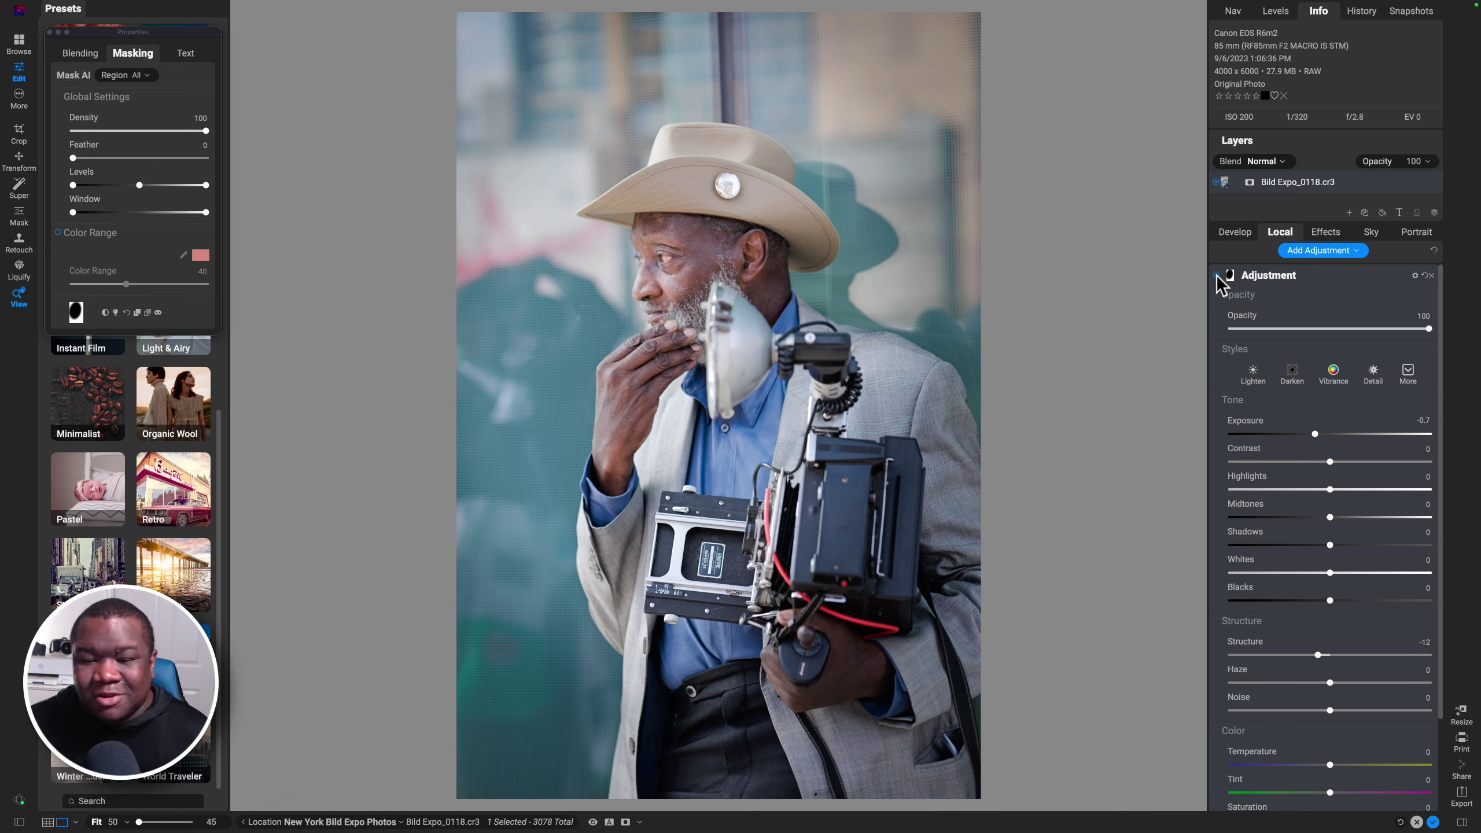
# Collapse the local adjustment and dismiss the Effects filter list without adding a filter.
pyautogui.click(1268, 275)
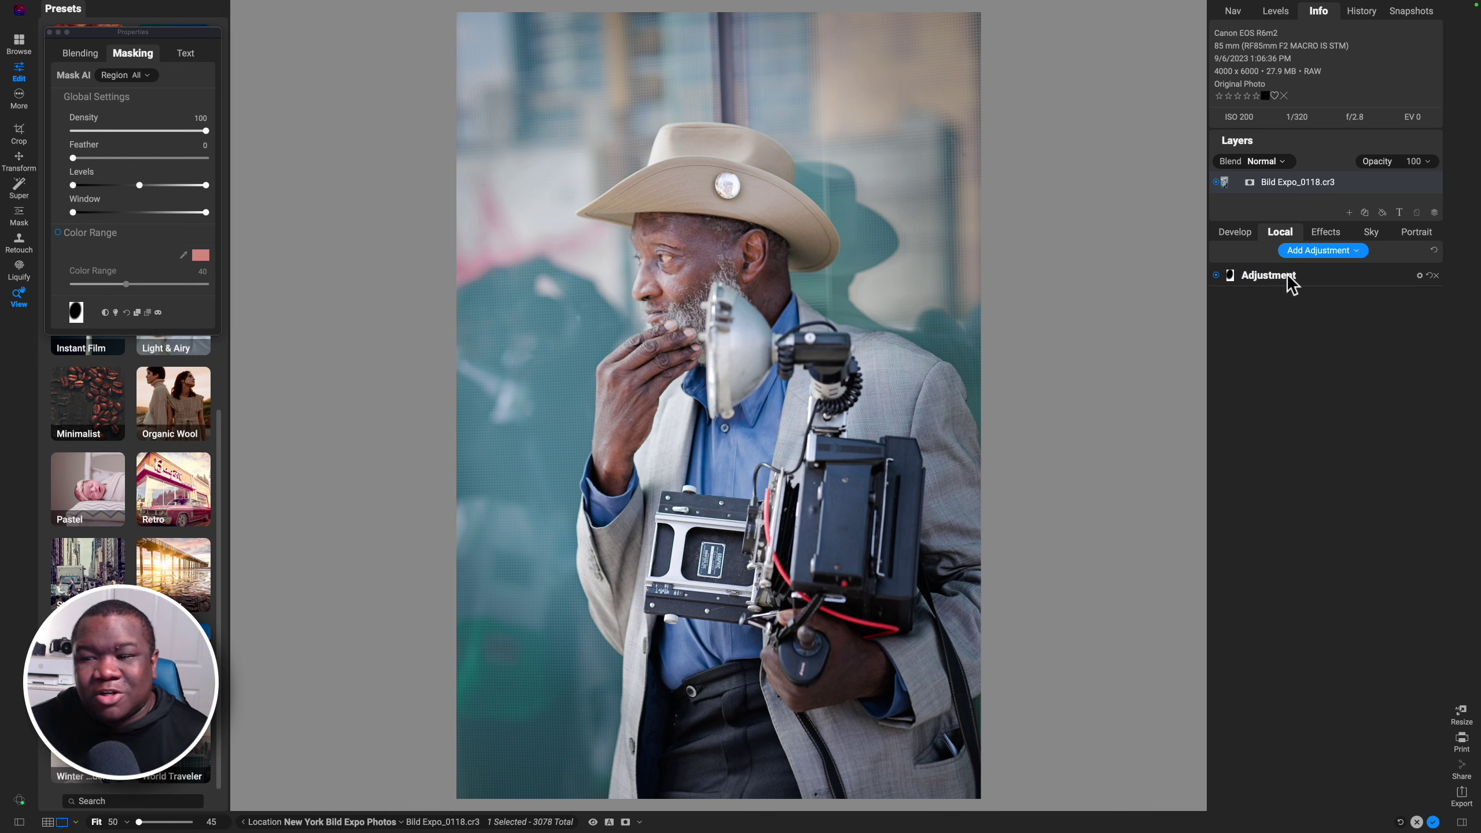
pyautogui.click(1324, 231)
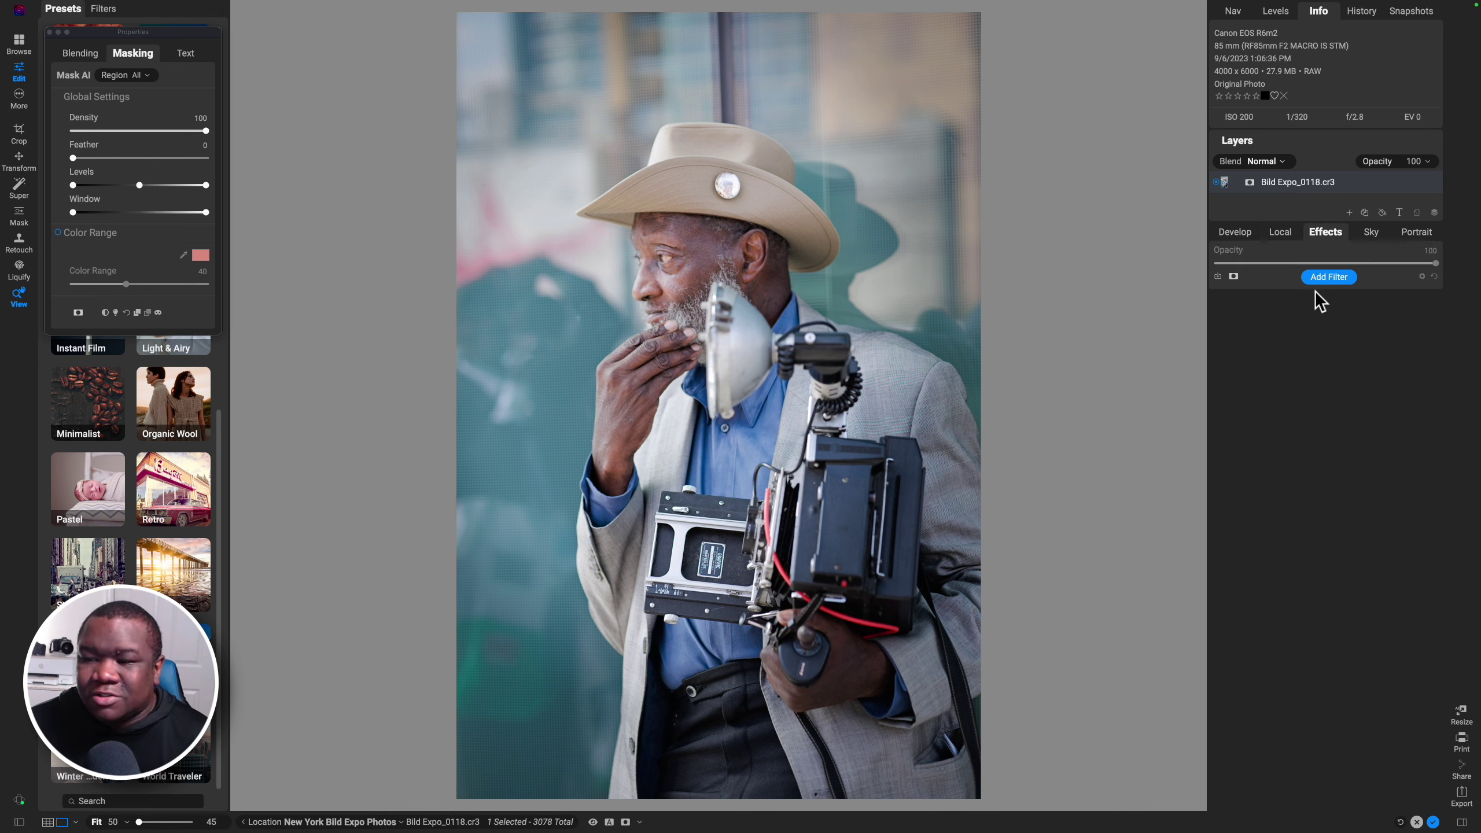
pyautogui.click(1324, 280)
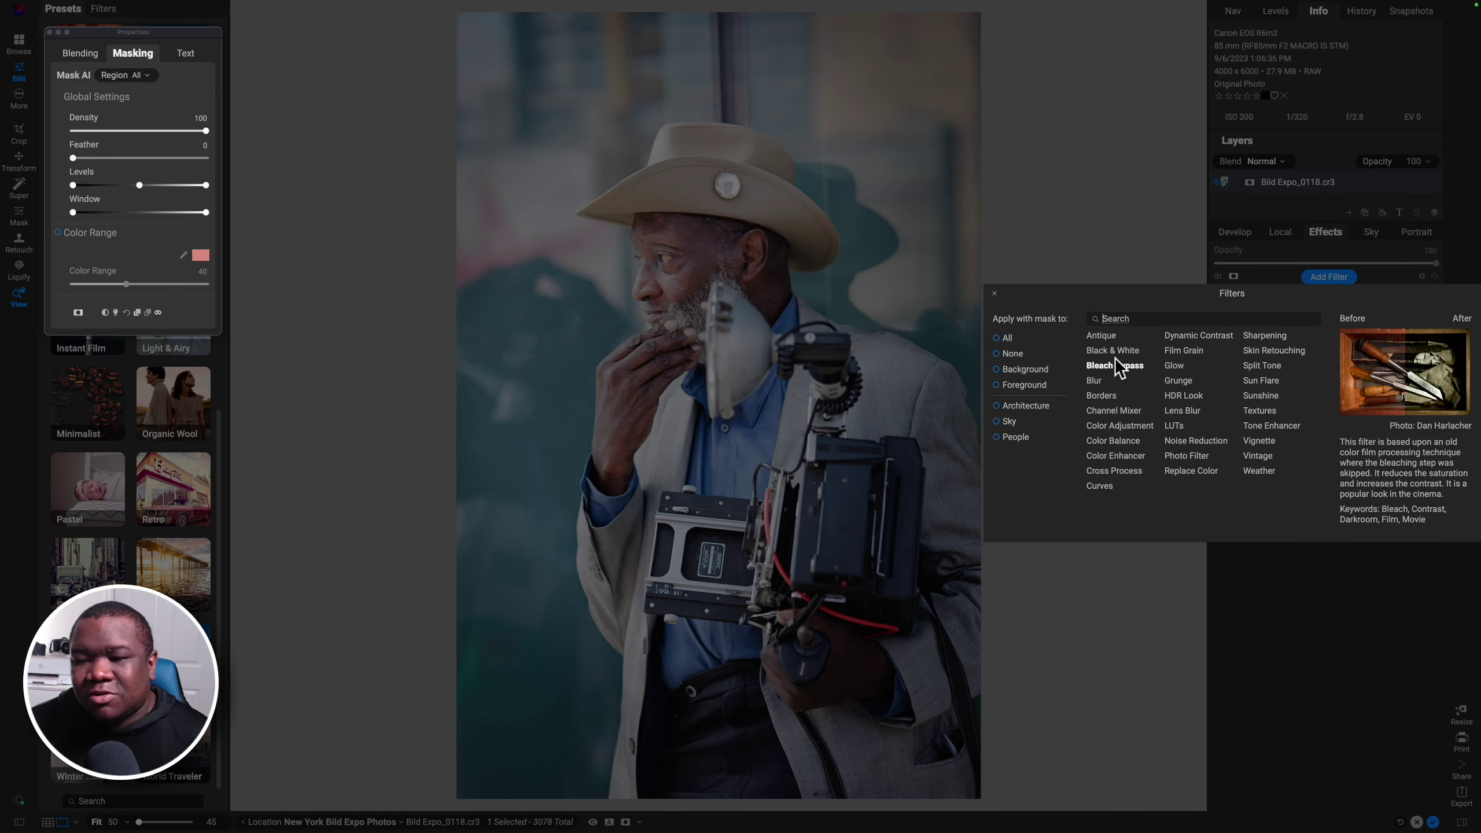
pyautogui.click(1263, 611)
# Create a new snapshot named 'Base Edit'.
pyautogui.click(1410, 11)
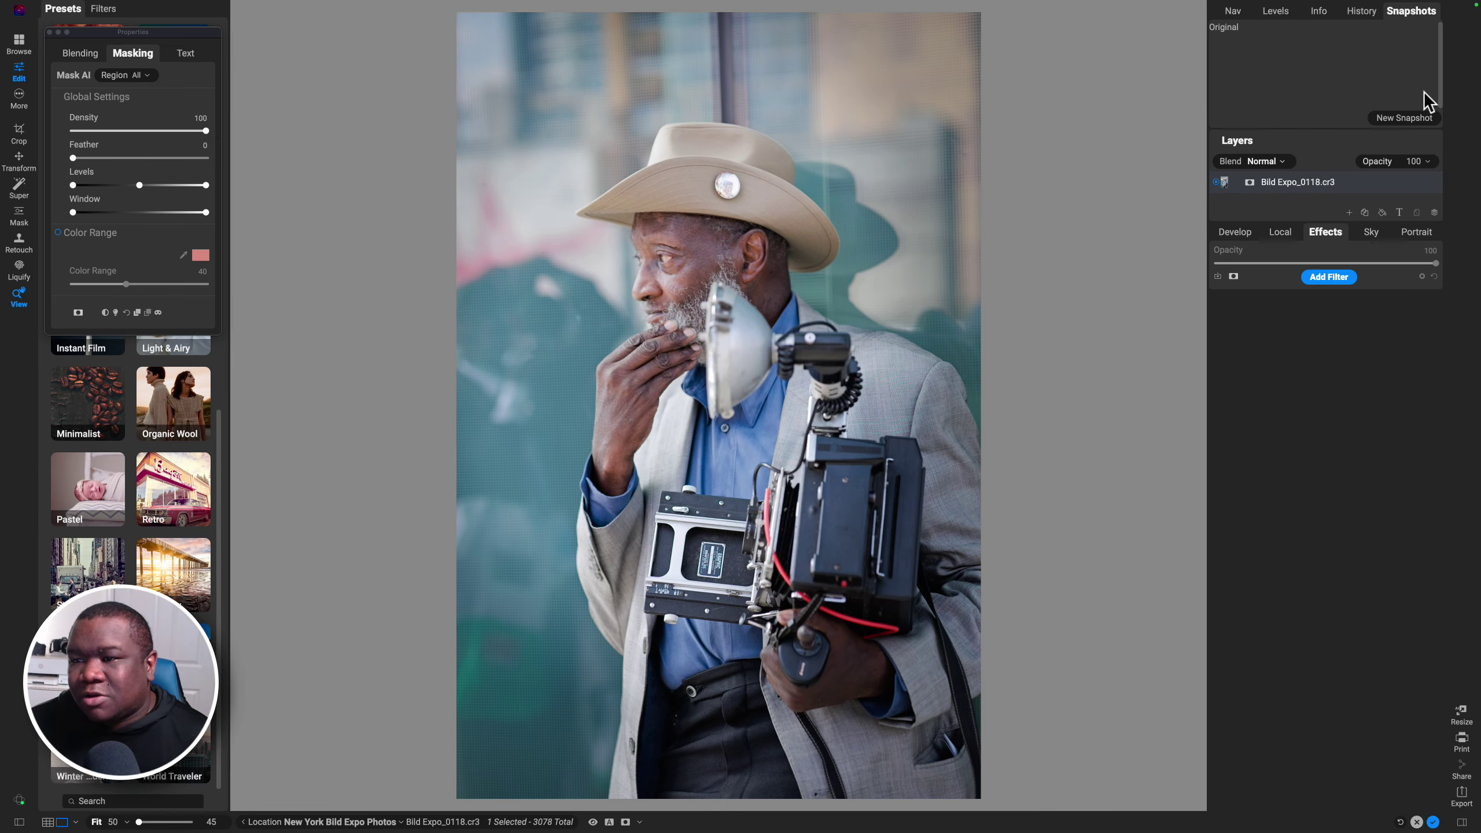
pyautogui.click(1418, 117)
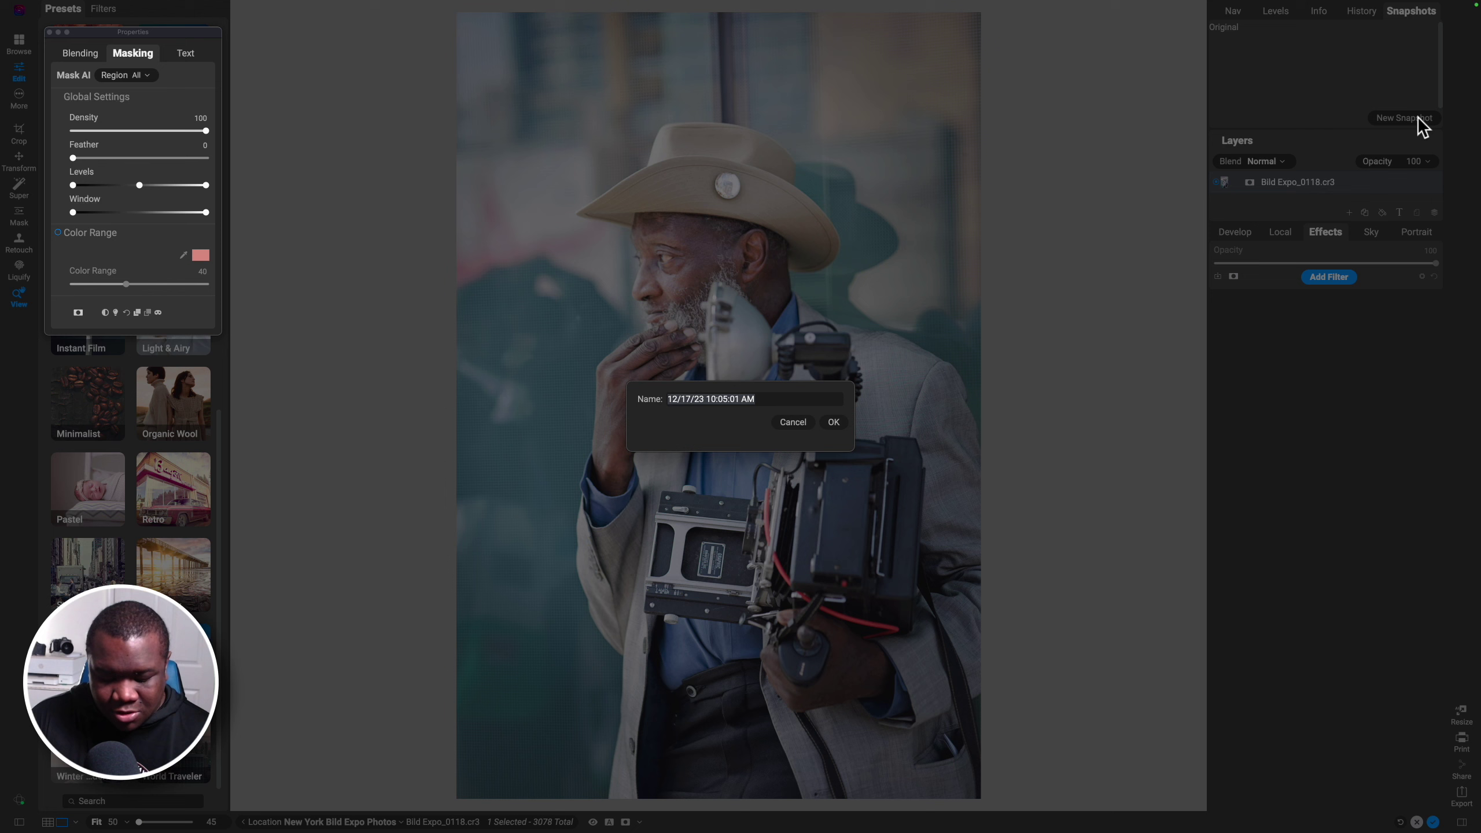
pyautogui.write('Base Ed')
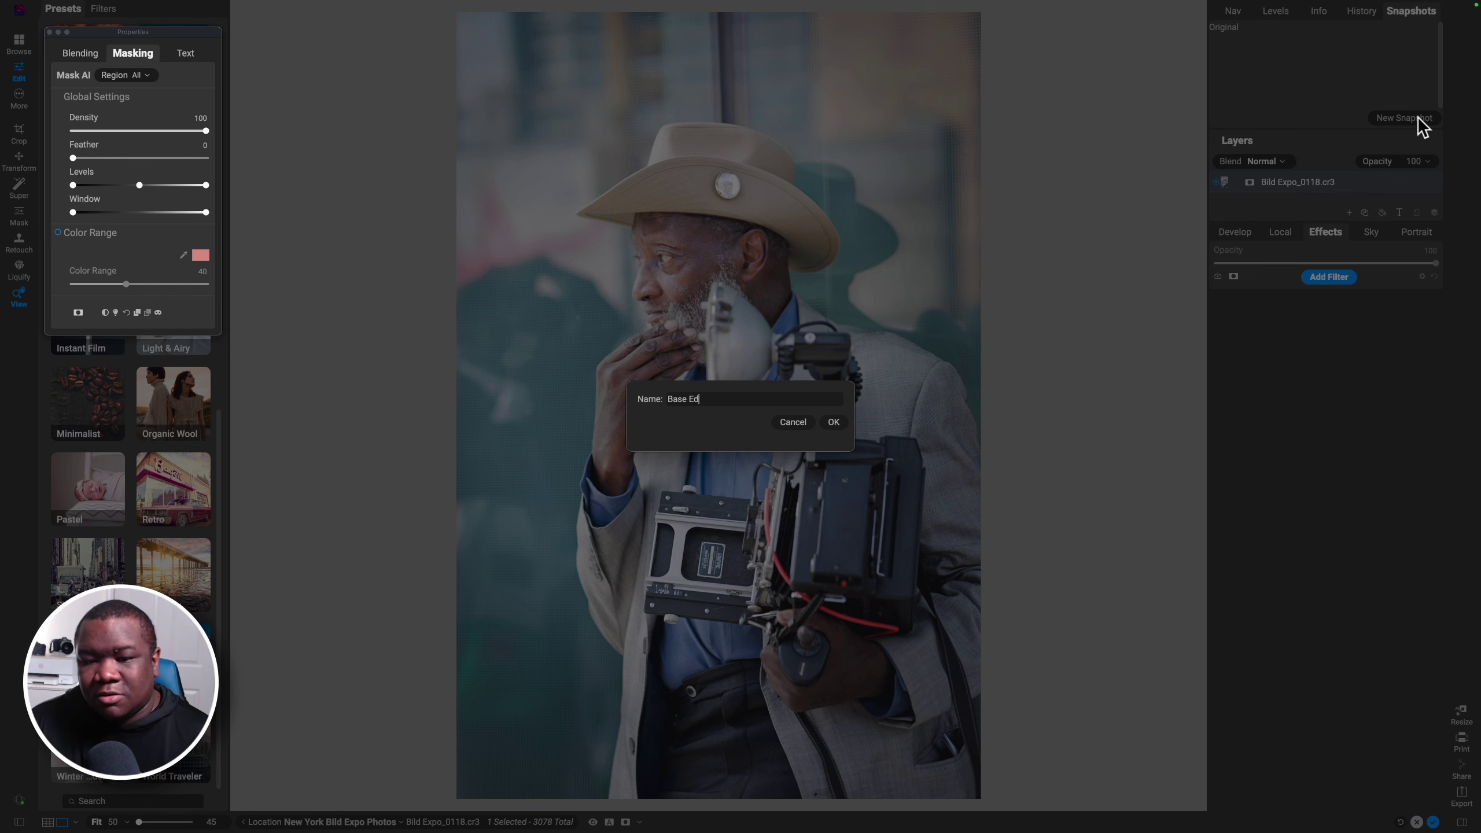
pyautogui.write('it')
pyautogui.press('Return')
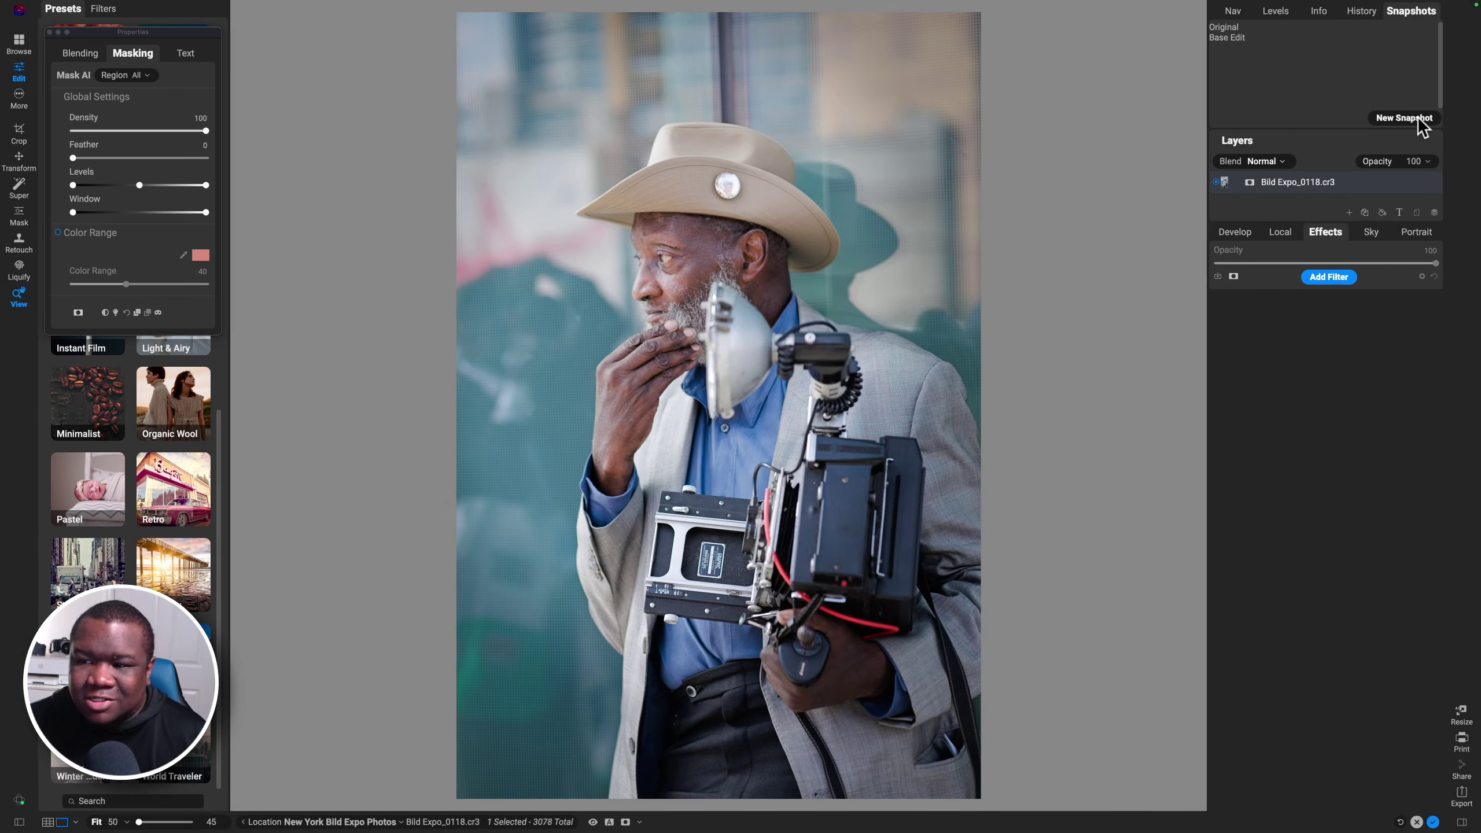
# Add a Black & White filter with Blue at -48 and Aqua at -22, comparing it on and off.
pyautogui.click(1329, 278)
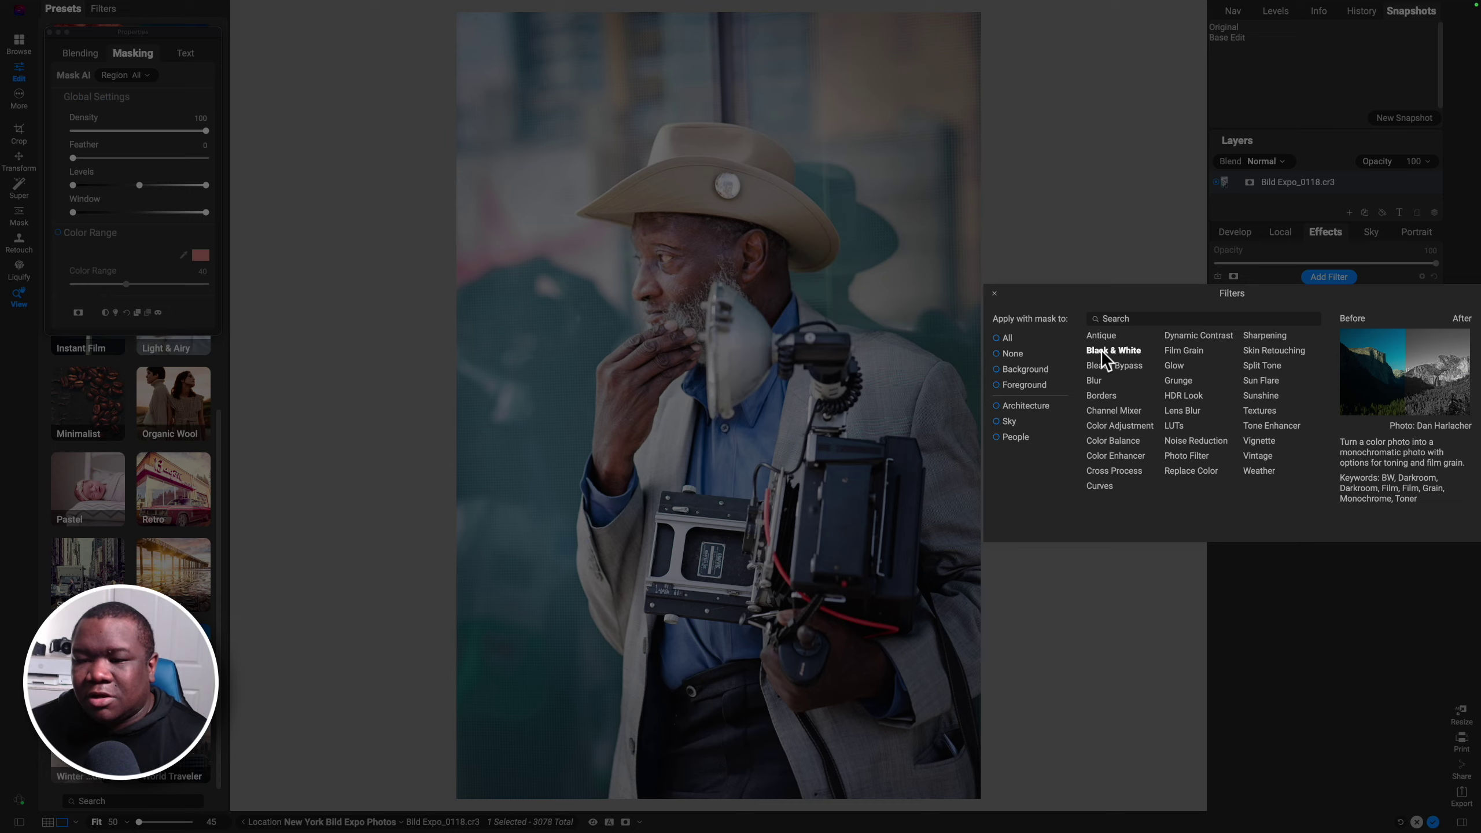
pyautogui.click(1101, 349)
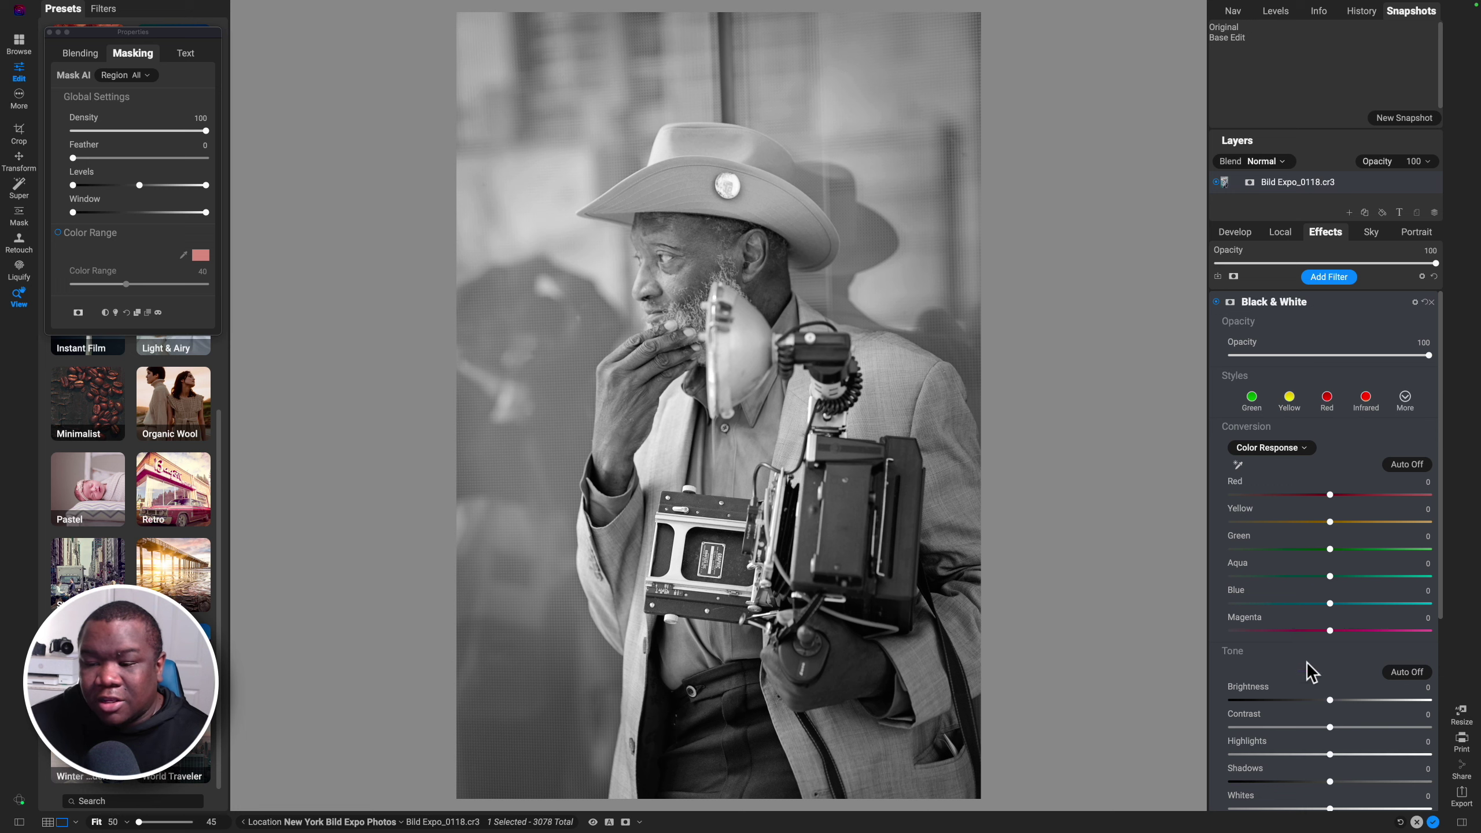
pyautogui.moveTo(1330, 604); pyautogui.dragTo(1256, 613)
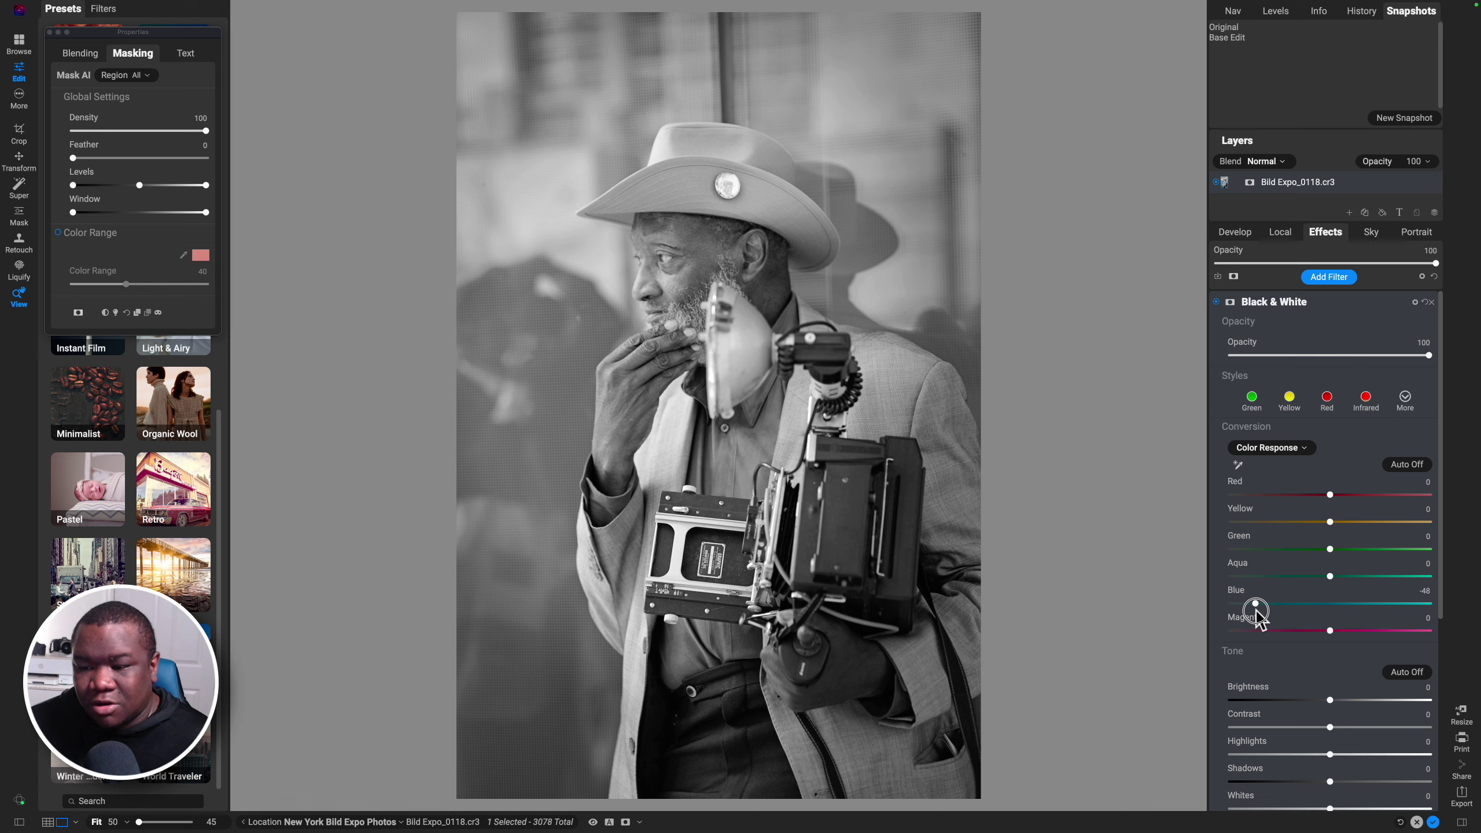
pyautogui.moveTo(1328, 578); pyautogui.dragTo(1287, 583)
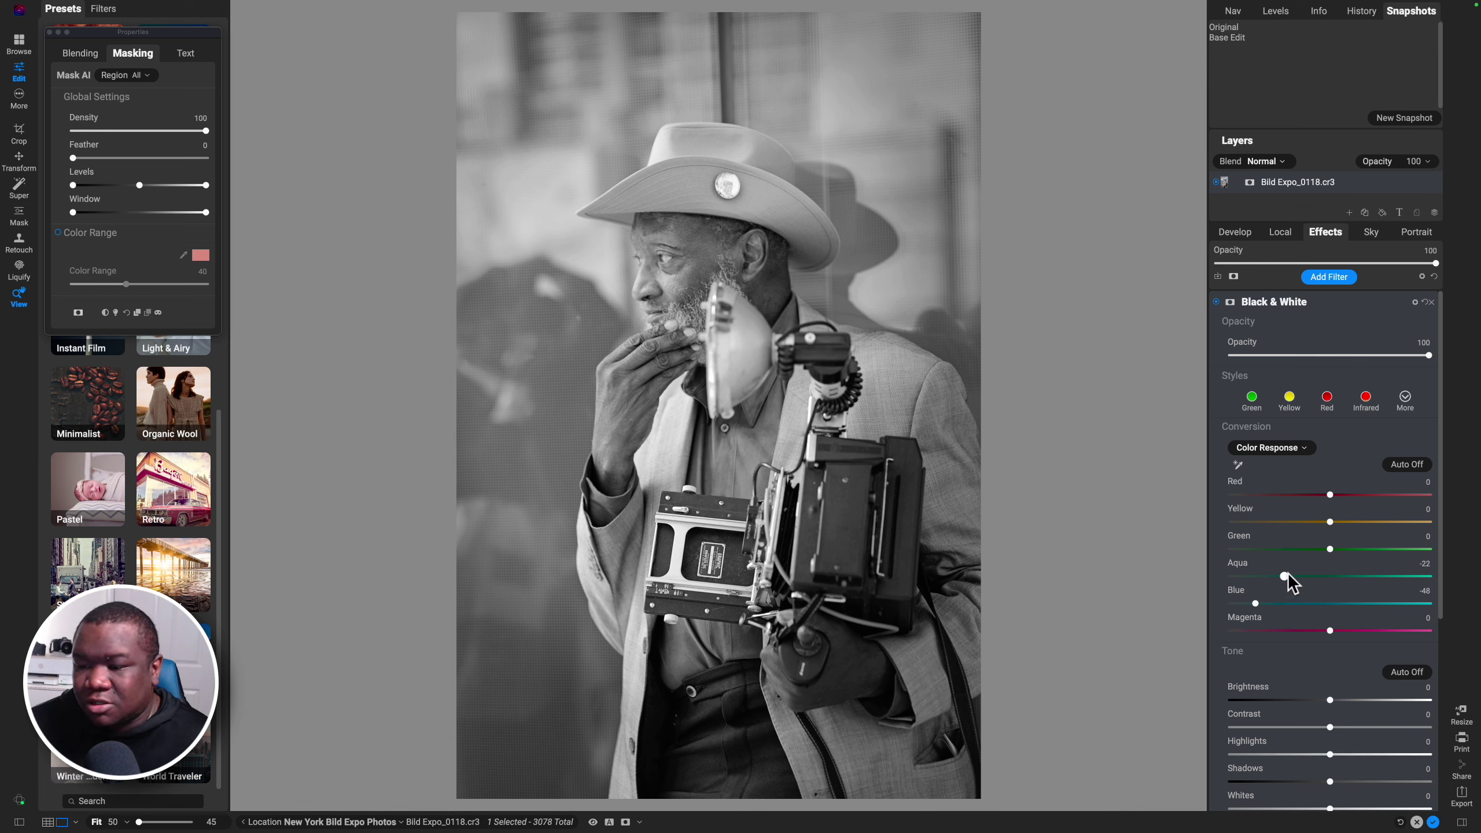
pyautogui.click(1216, 301)
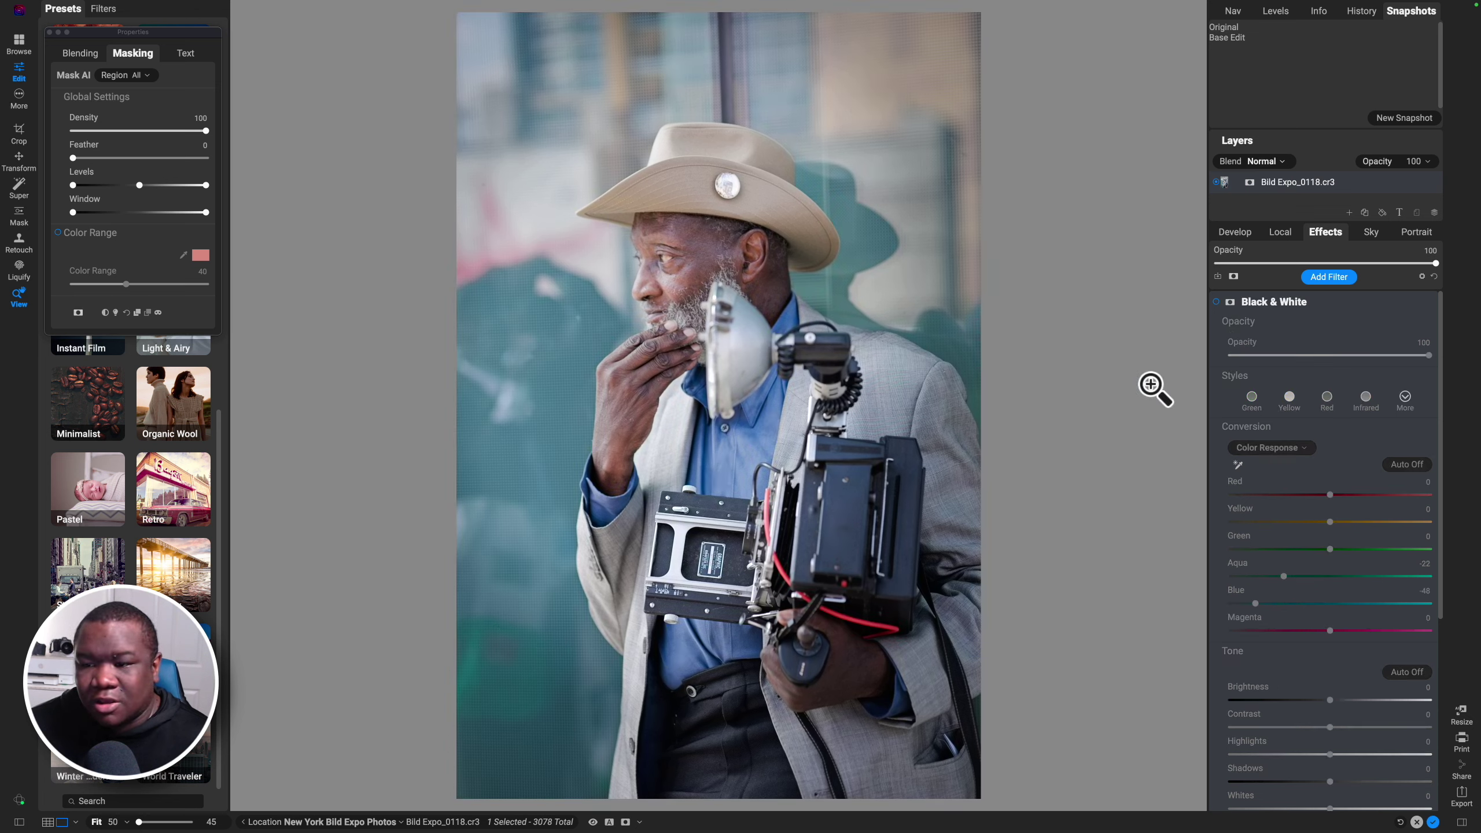
pyautogui.click(1216, 300)
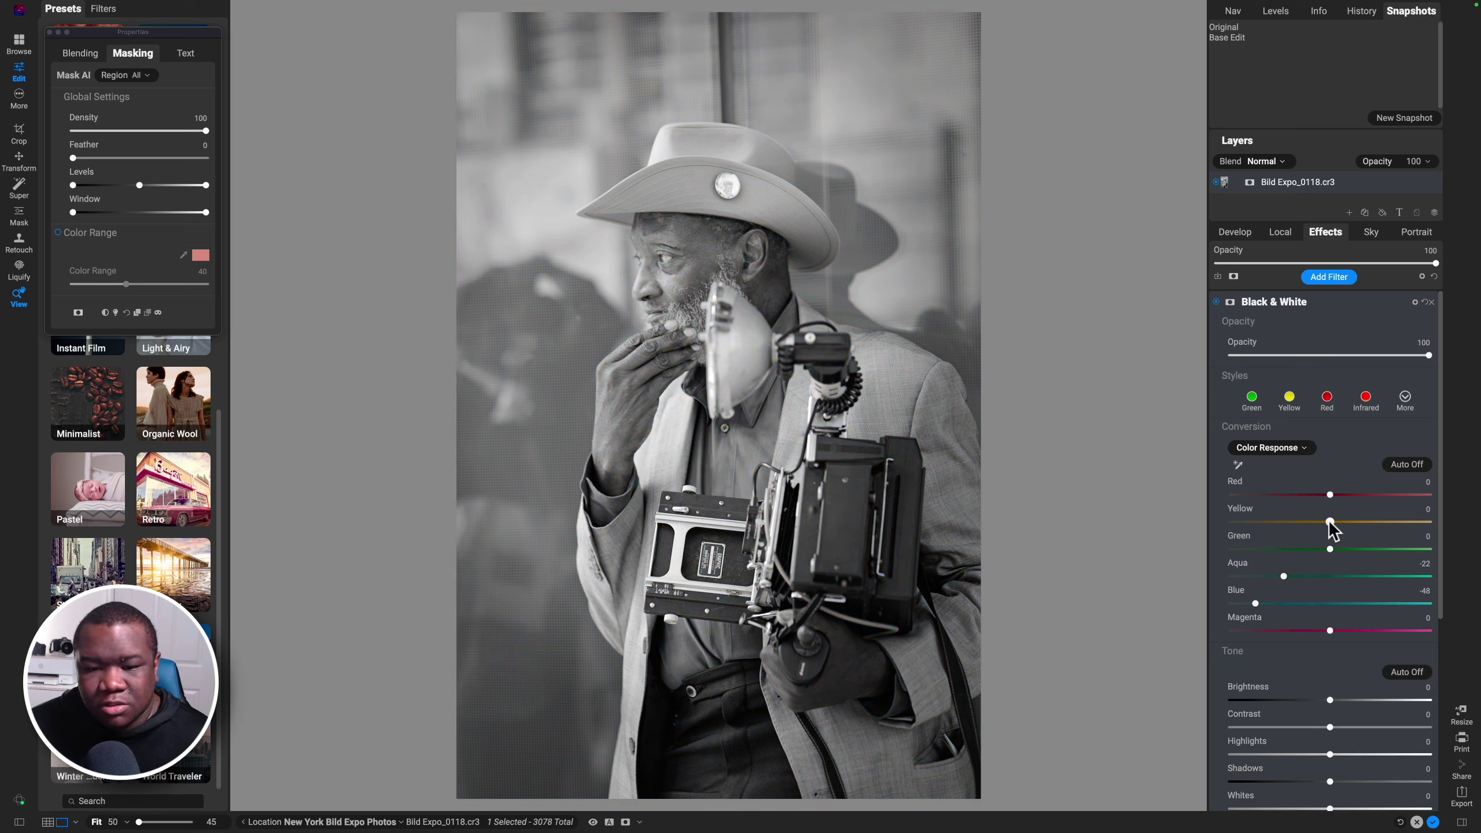
# Darken Yellow to -46 and Red to -14 in the colour response.
pyautogui.click(1215, 301)
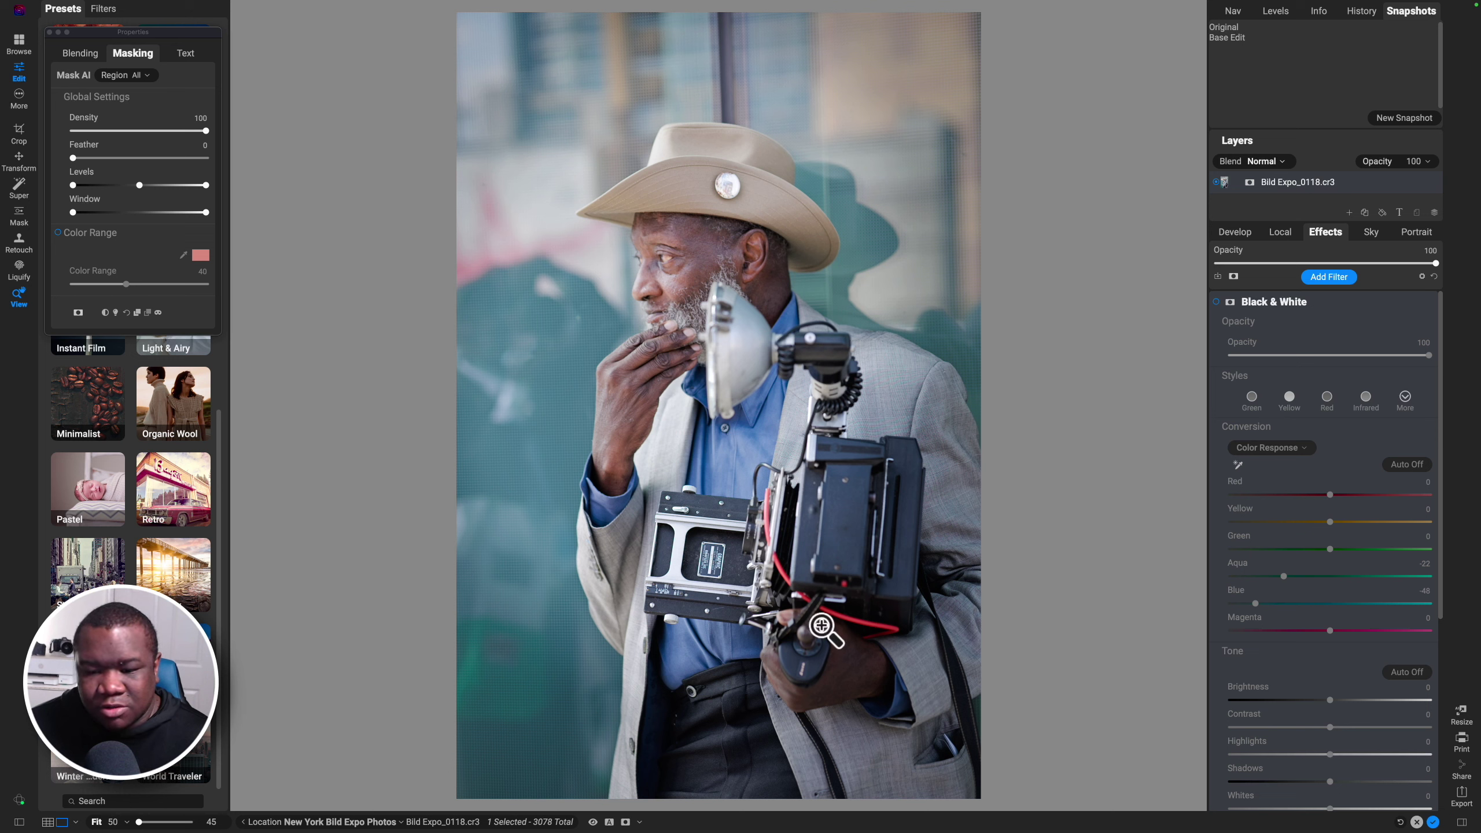
pyautogui.click(1215, 302)
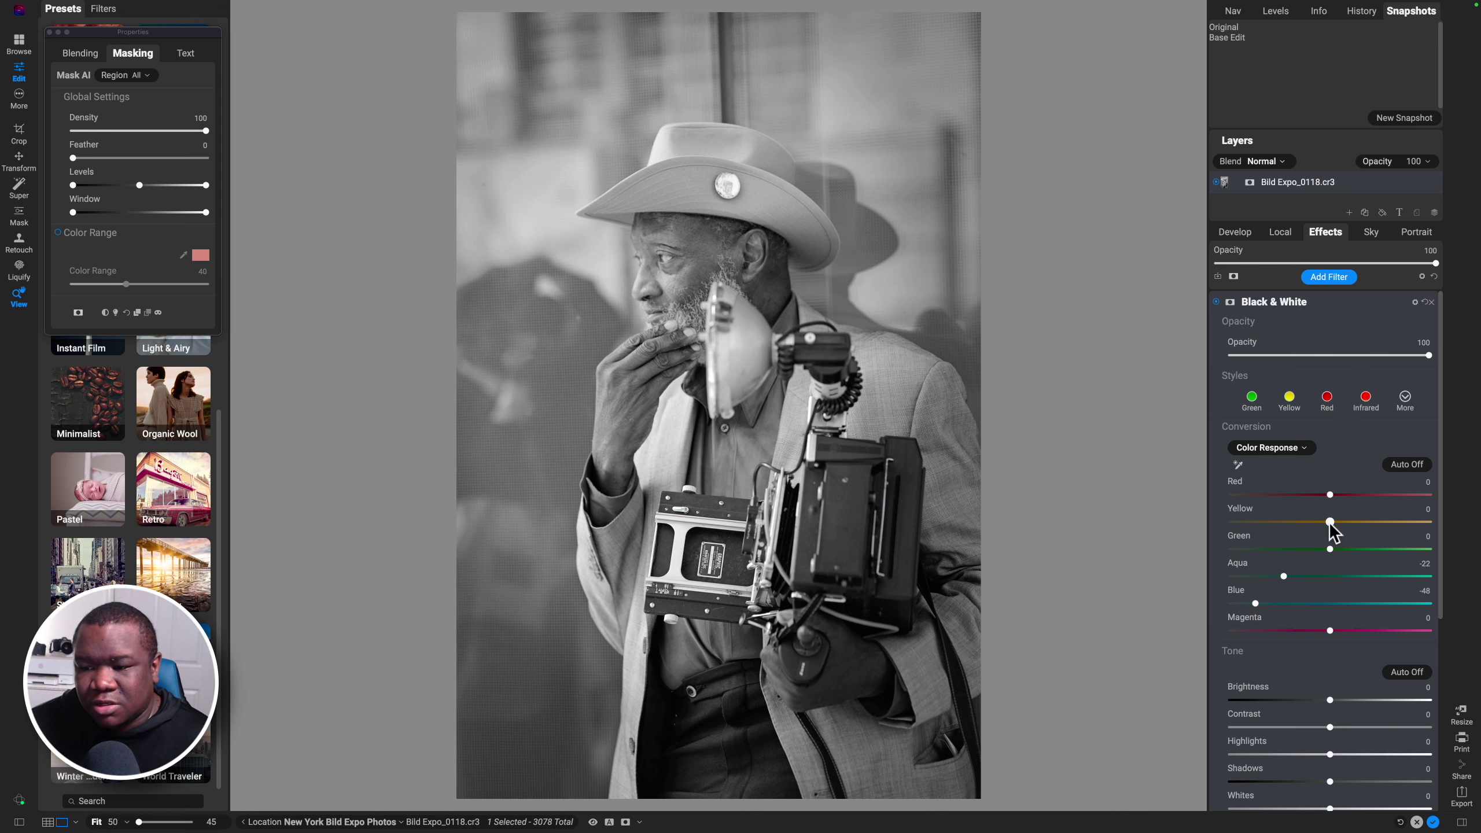
pyautogui.moveTo(1331, 522); pyautogui.dragTo(1257, 542)
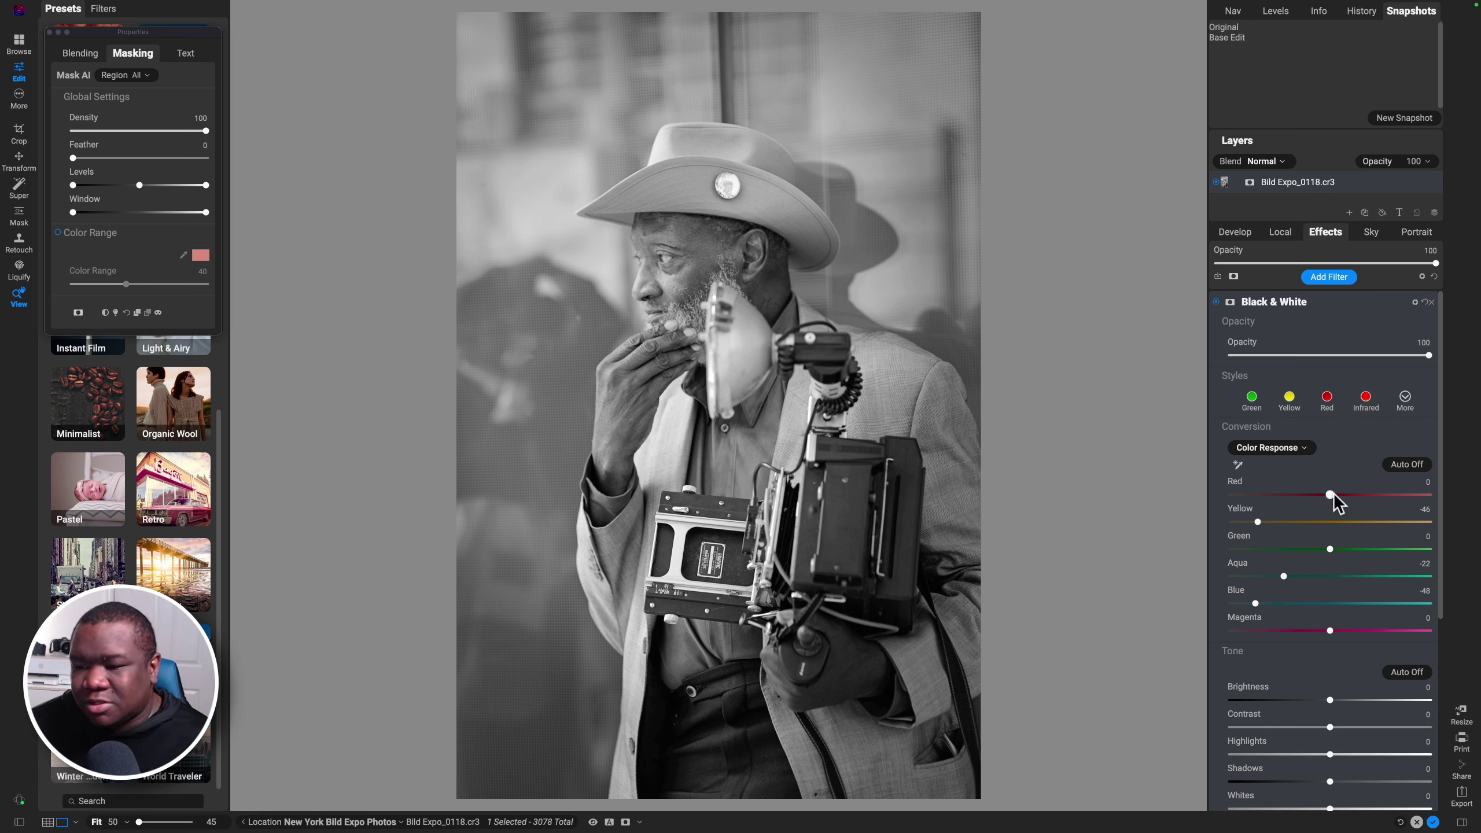
pyautogui.moveTo(1331, 494); pyautogui.dragTo(1299, 500)
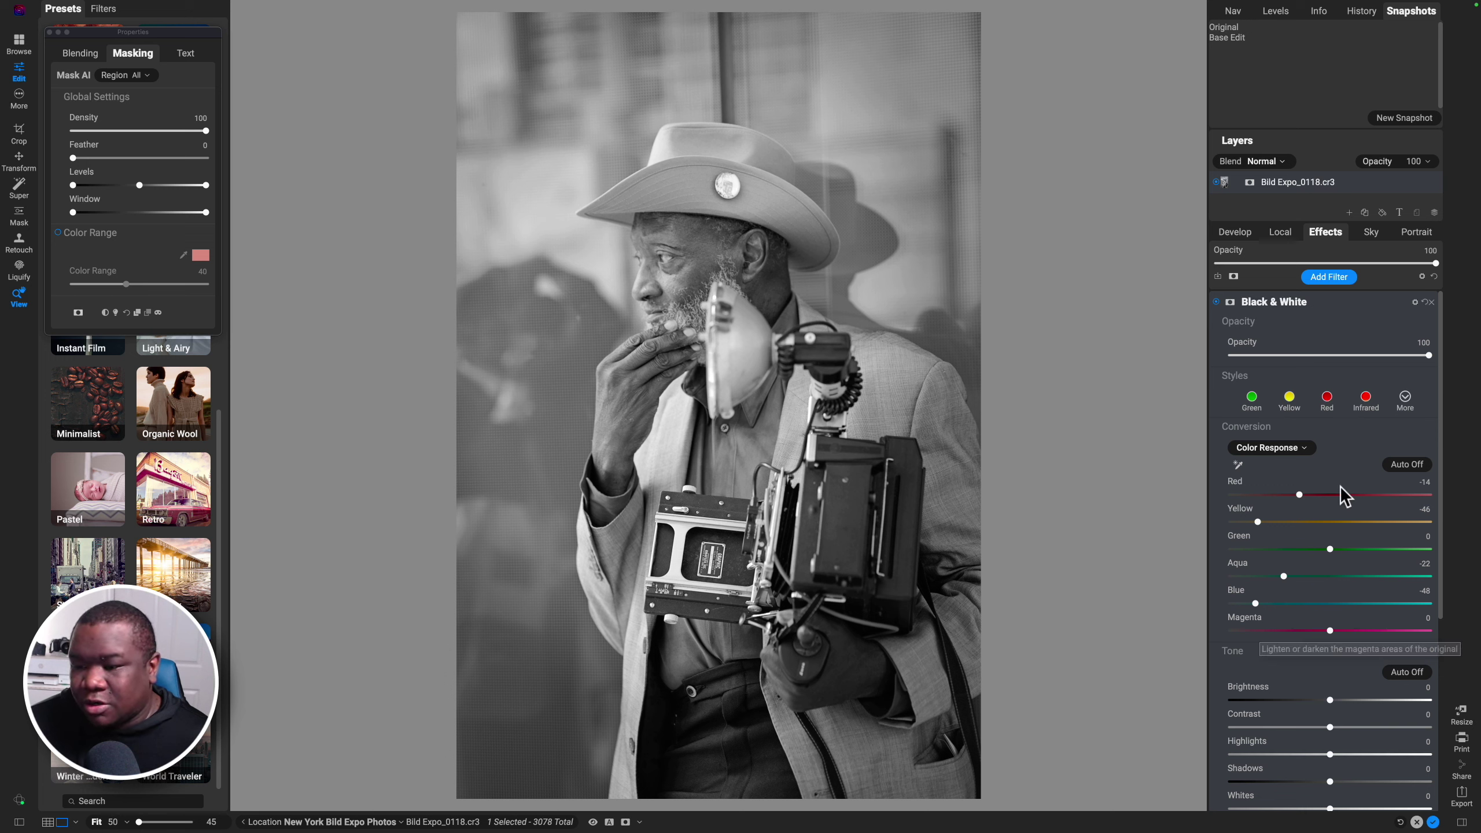
pyautogui.click(1250, 427)
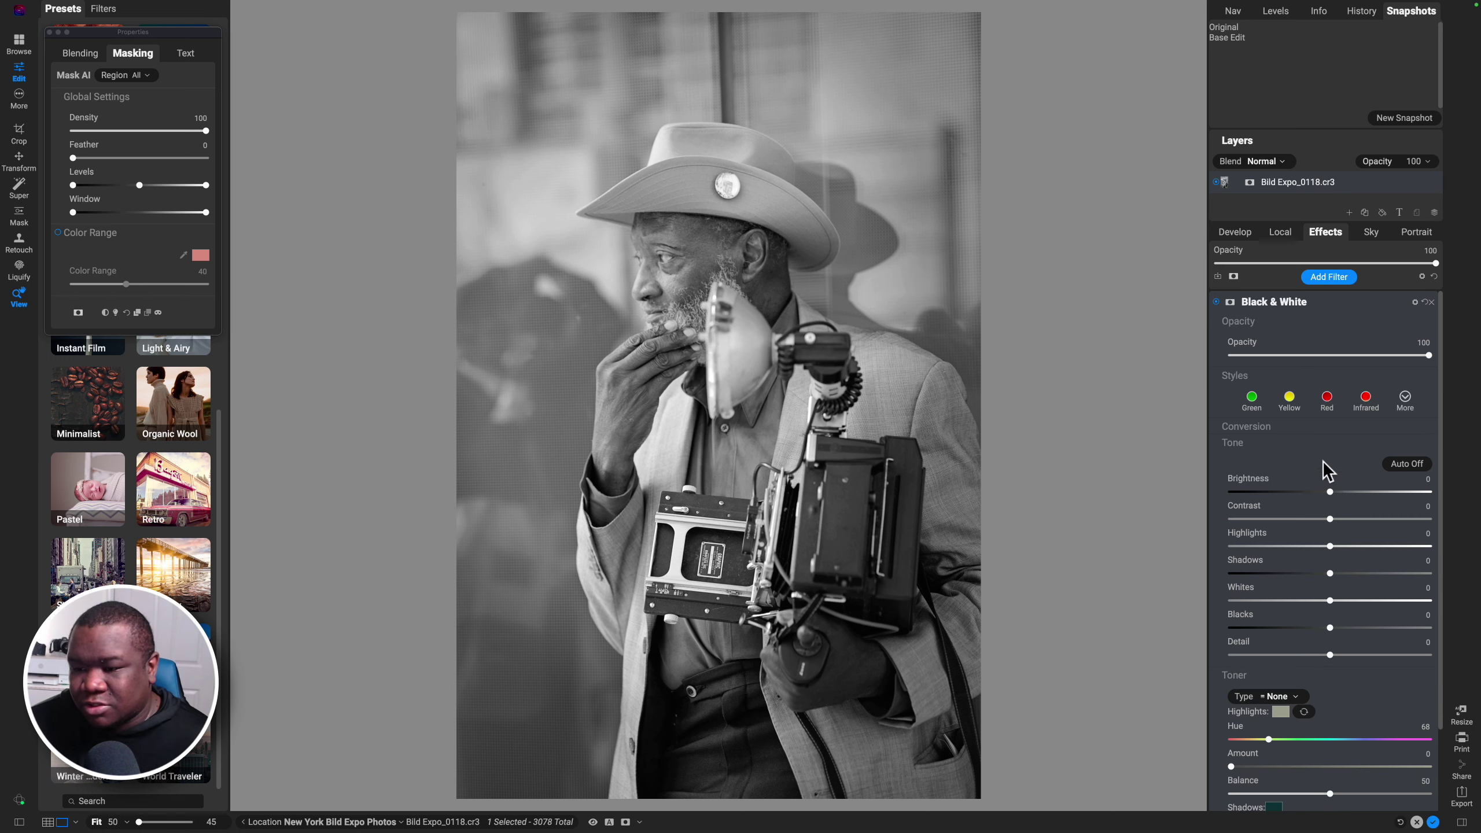
# In the Black & White Tone section, set Detail 15, Blacks -14 and Whites -5 using the clipping view.
pyautogui.scroll(-2, 1321, 466)
pyautogui.scroll(-1, 1320, 464)
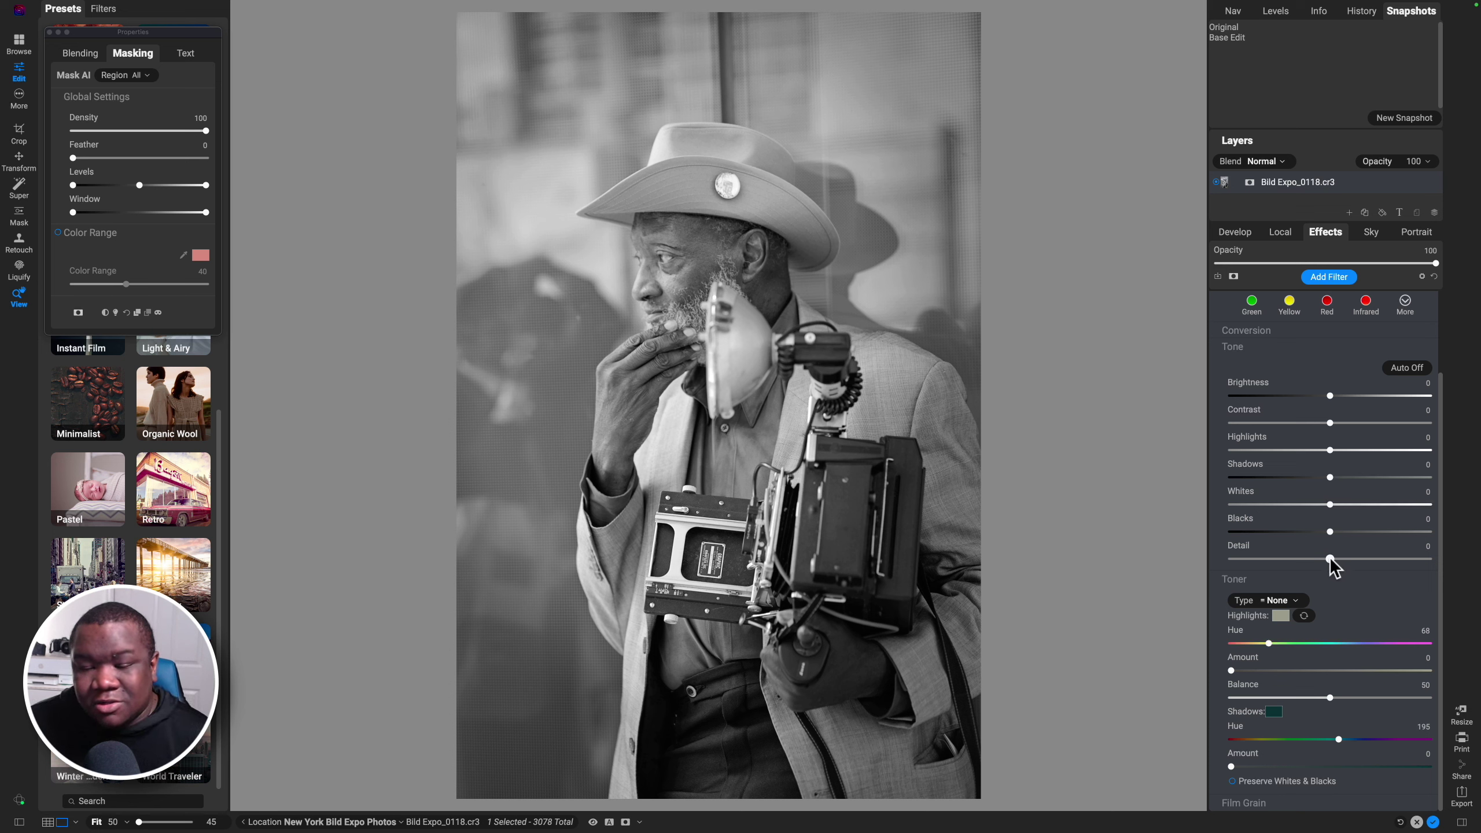
pyautogui.moveTo(1331, 559); pyautogui.dragTo(1346, 560)
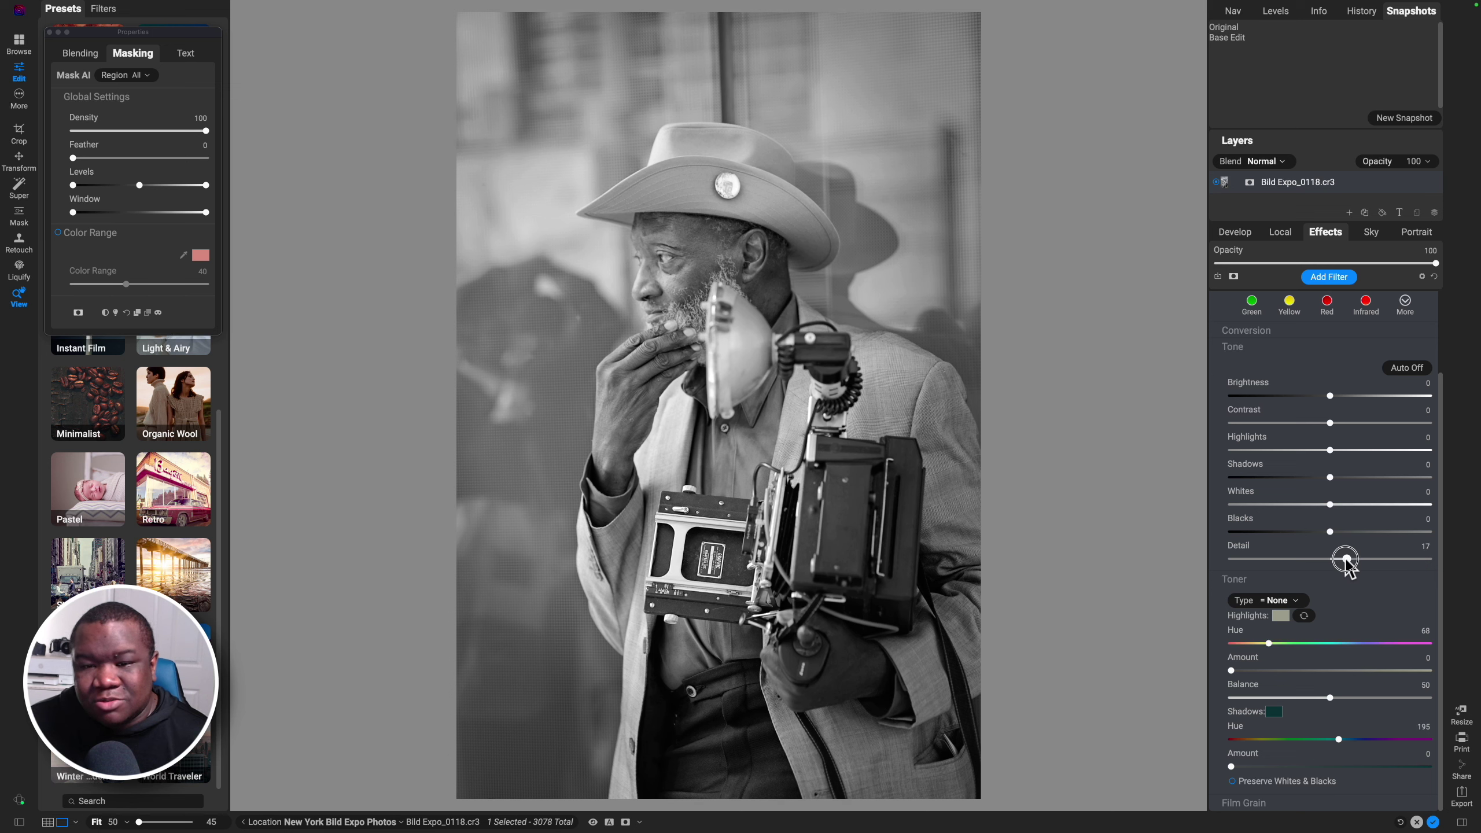
pyautogui.moveTo(1347, 560); pyautogui.dragTo(1346, 560)
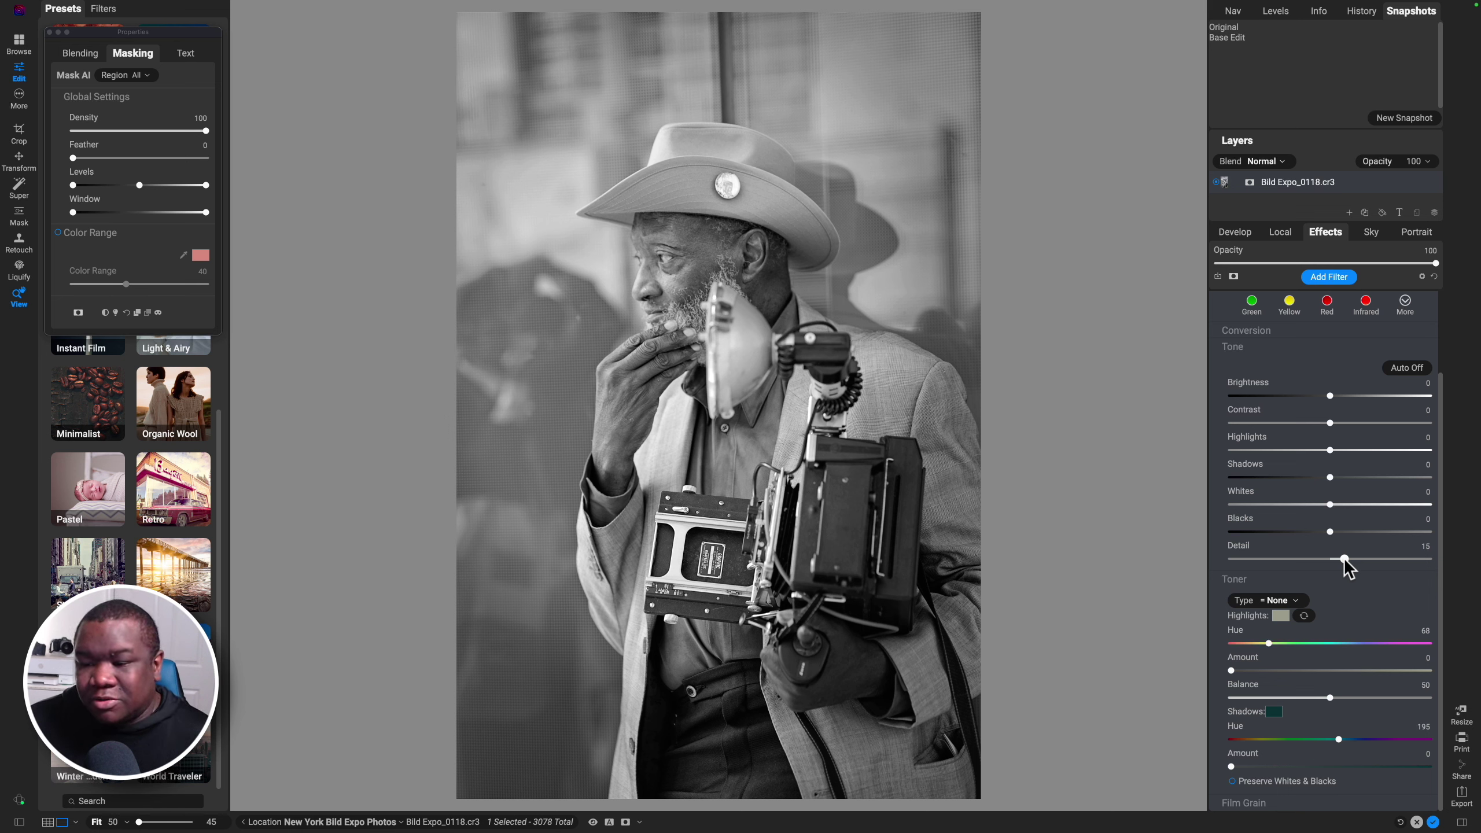
pyautogui.moveTo(1330, 532); pyautogui.dragTo(1300, 534)
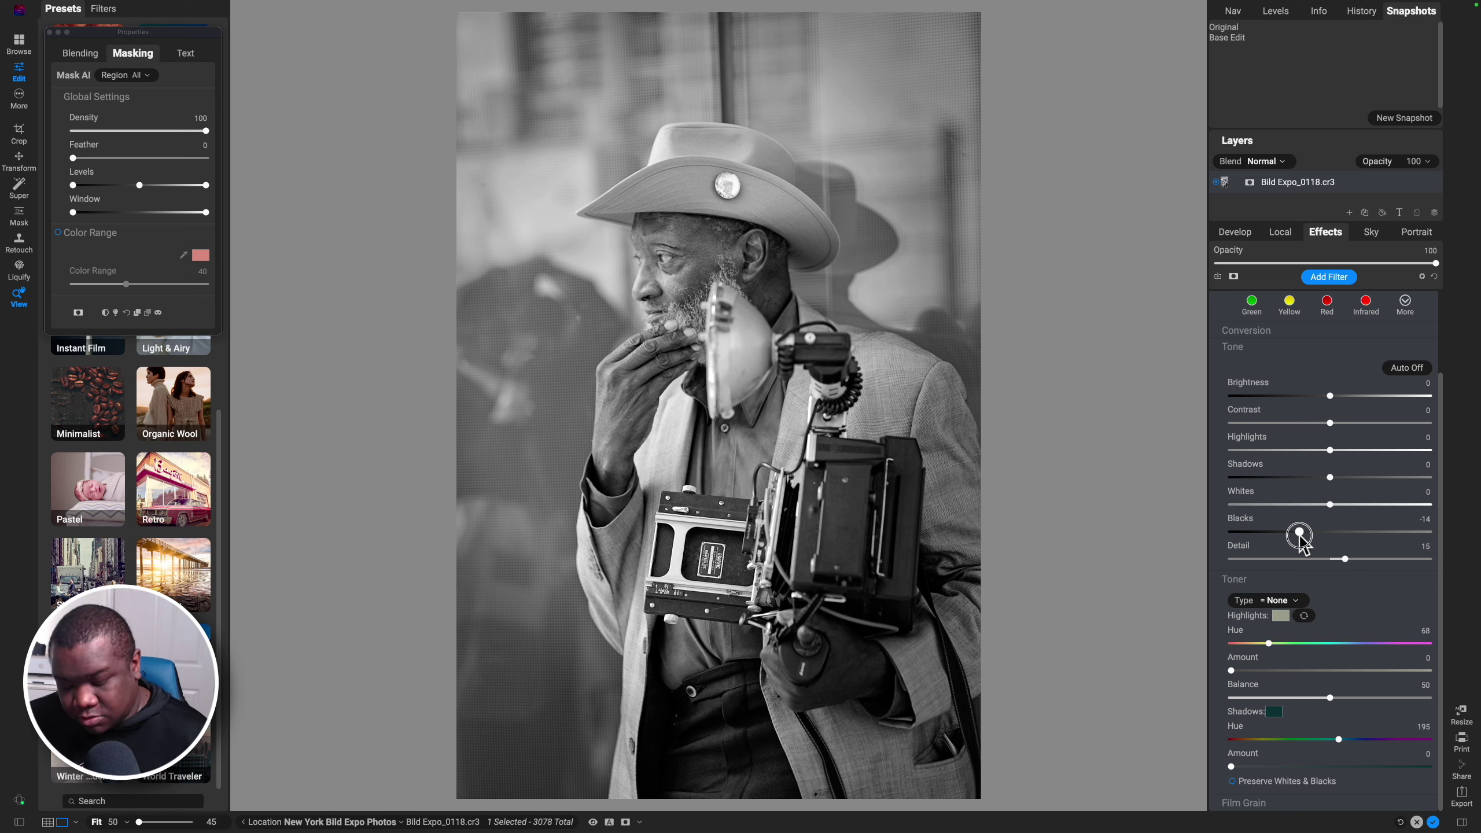
pyautogui.press('alt')
pyautogui.moveTo(1300, 533); pyautogui.dragTo(1300, 533)
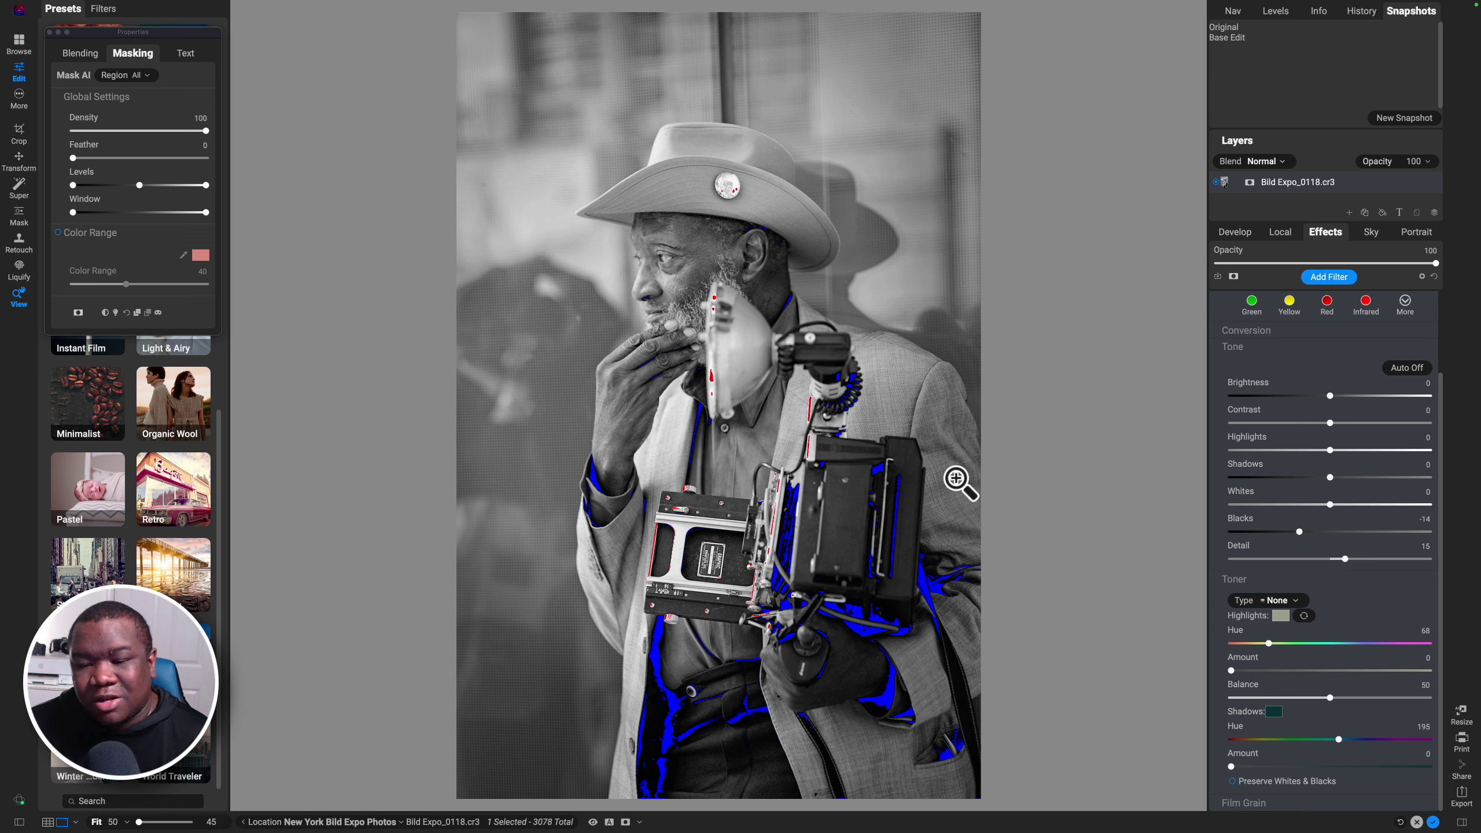
pyautogui.click(1331, 504)
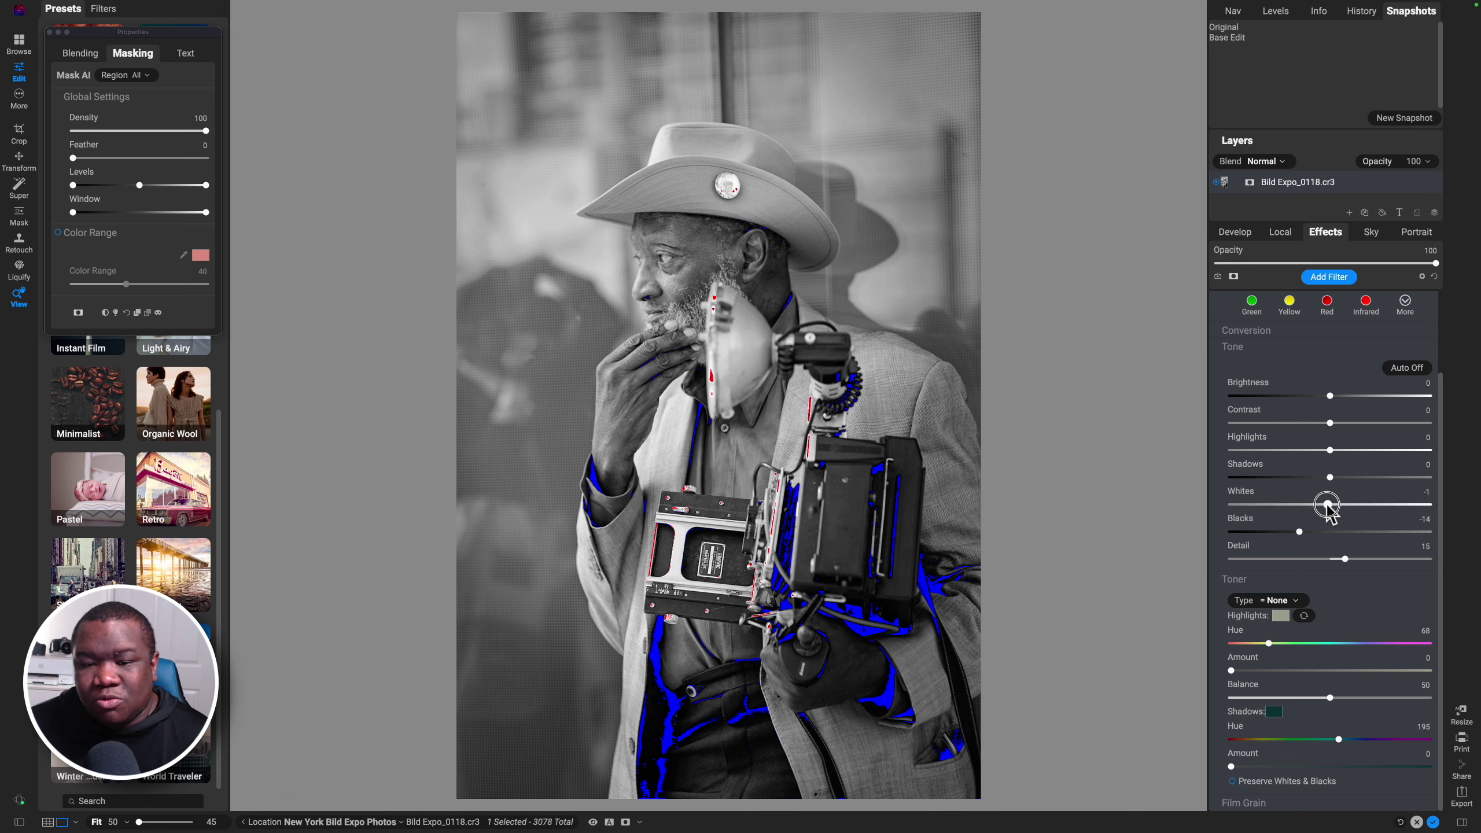
pyautogui.moveTo(1328, 506); pyautogui.dragTo(1291, 505)
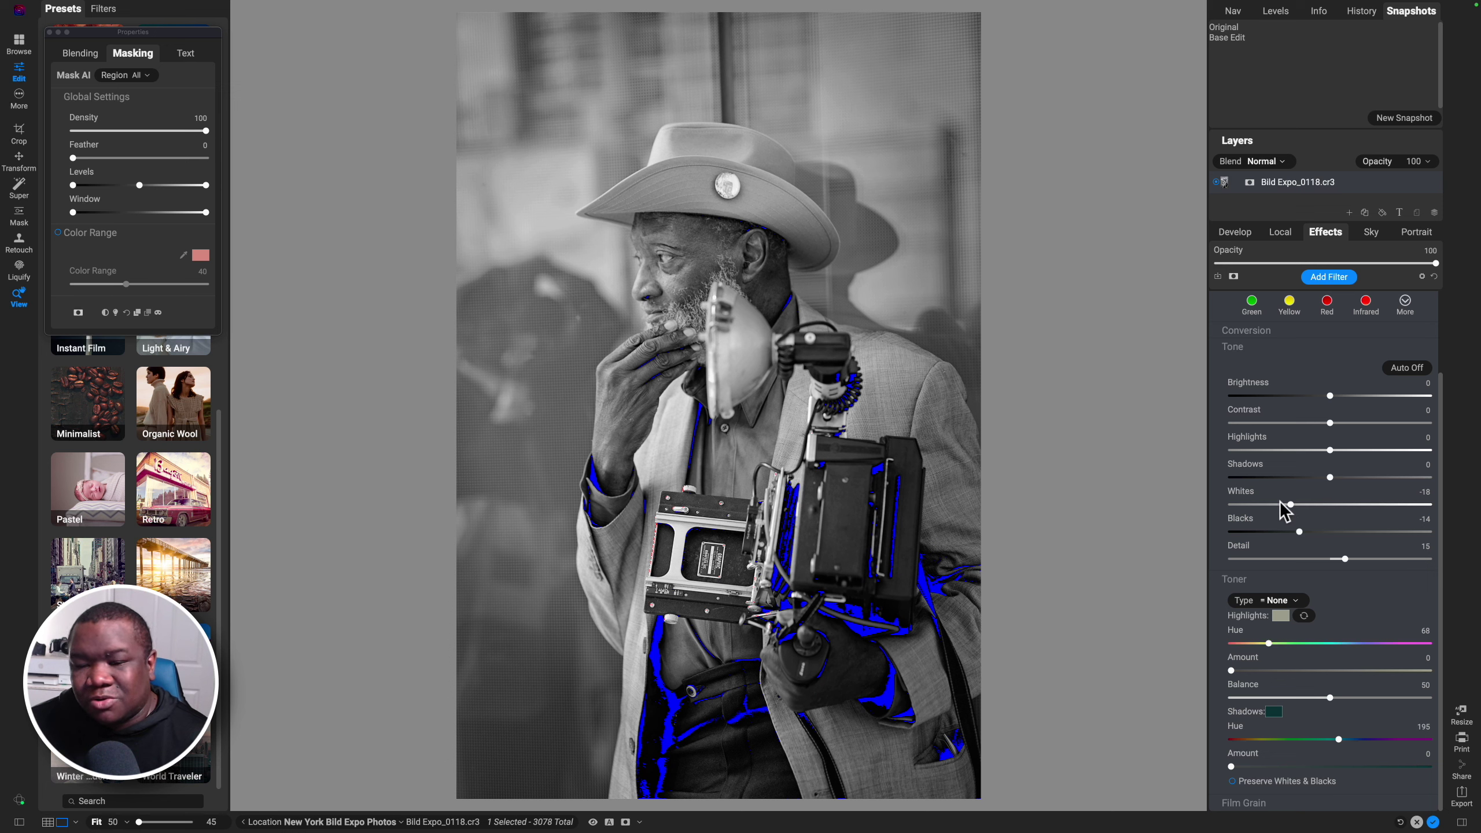
pyautogui.moveTo(1290, 505); pyautogui.dragTo(1321, 506)
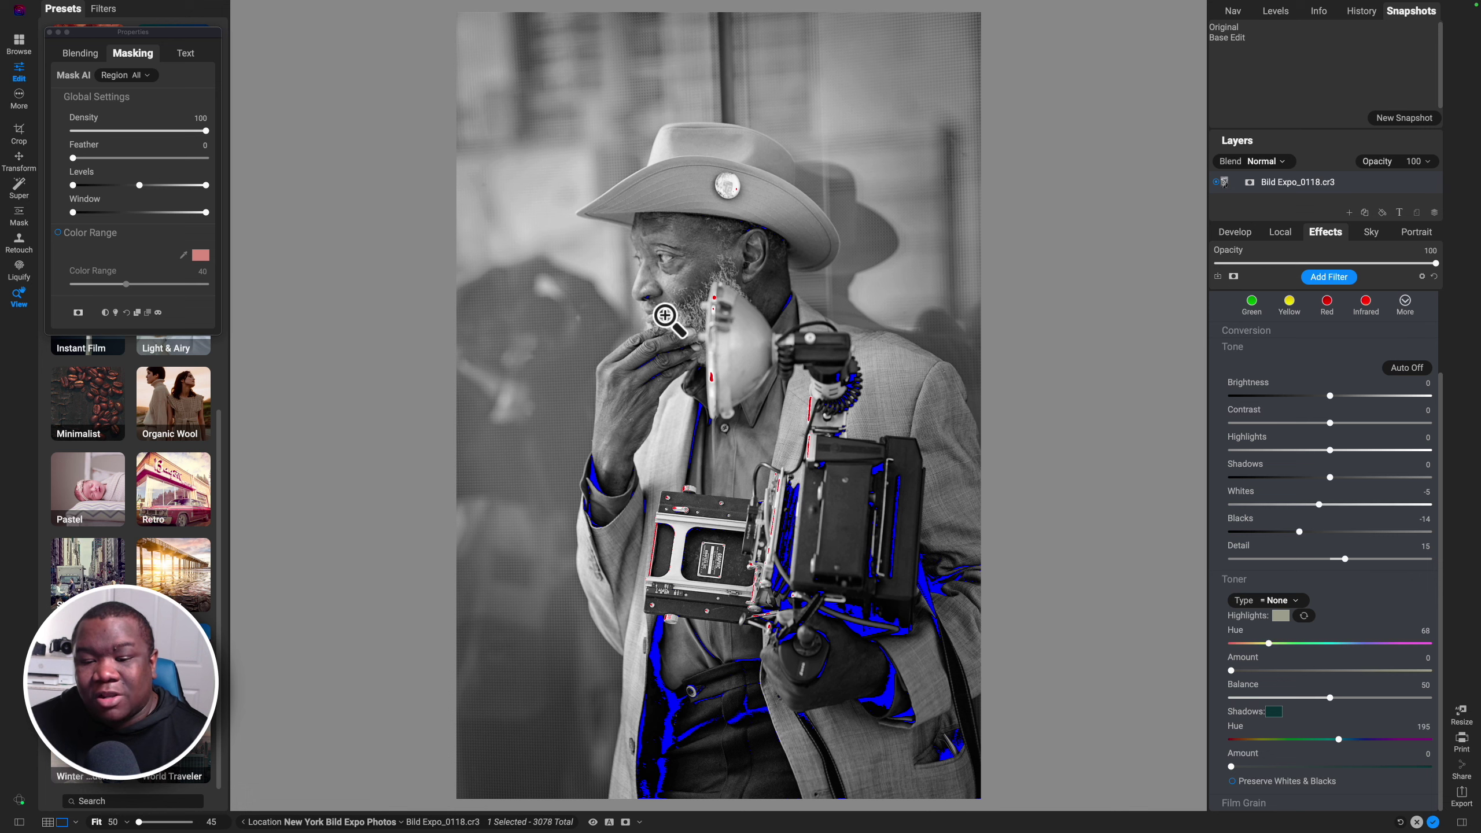
# Hide the clipping view, darken the shadows, raise Contrast to 13, and show Local adjustments.
pyautogui.press('j')
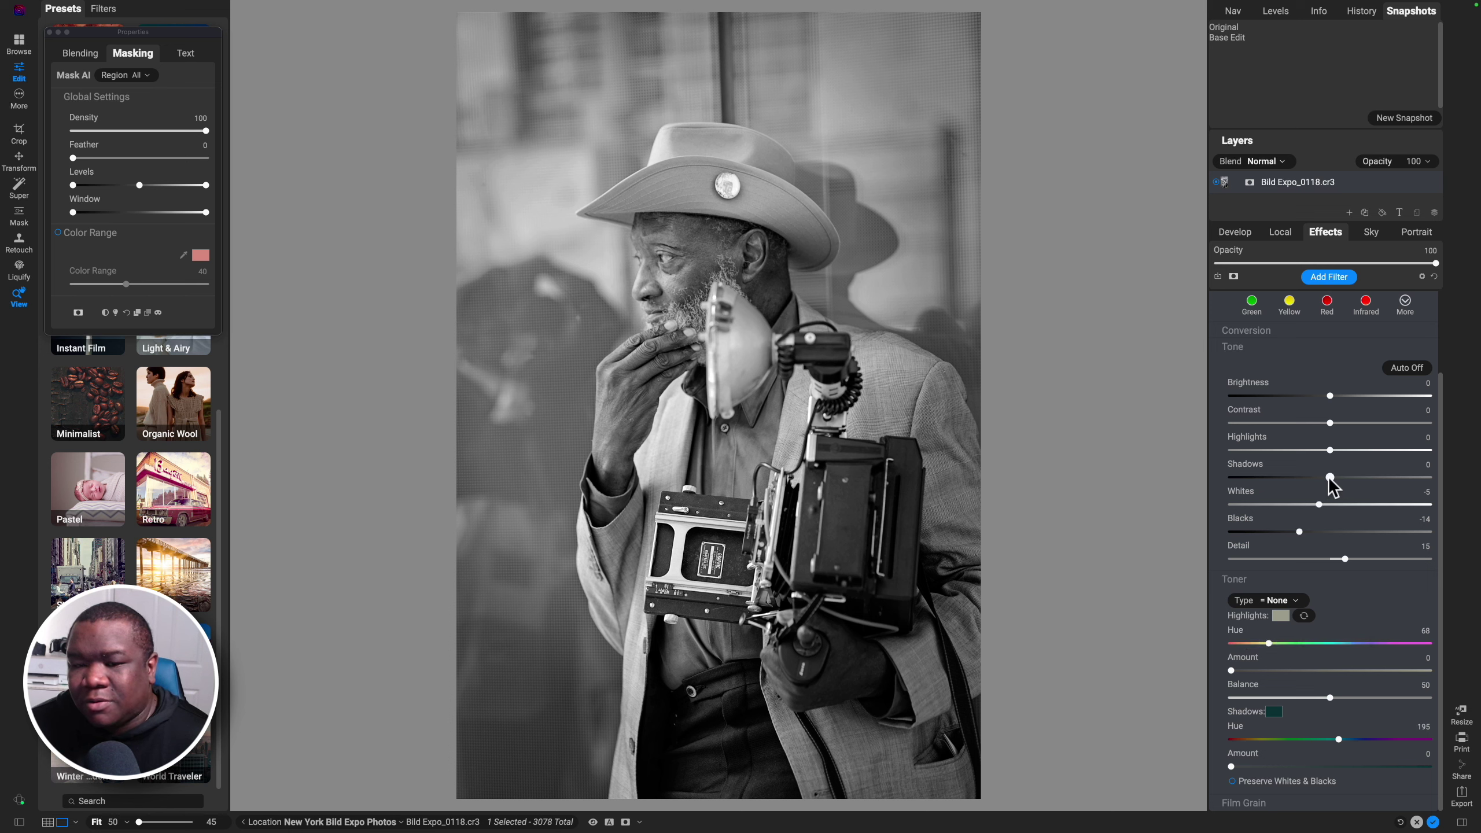
pyautogui.moveTo(1328, 478); pyautogui.dragTo(1361, 481)
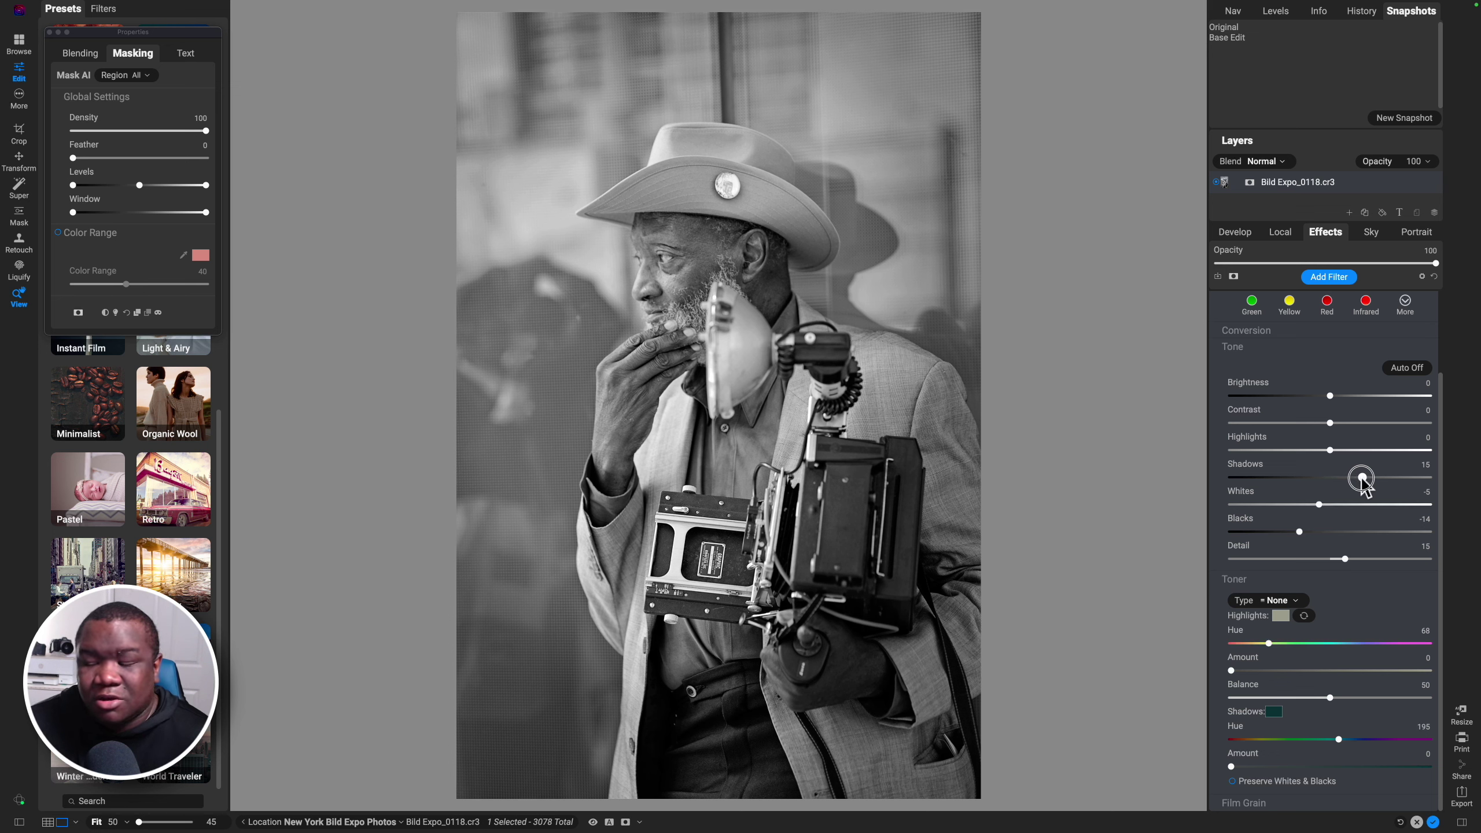
pyautogui.moveTo(1362, 480); pyautogui.dragTo(1275, 485)
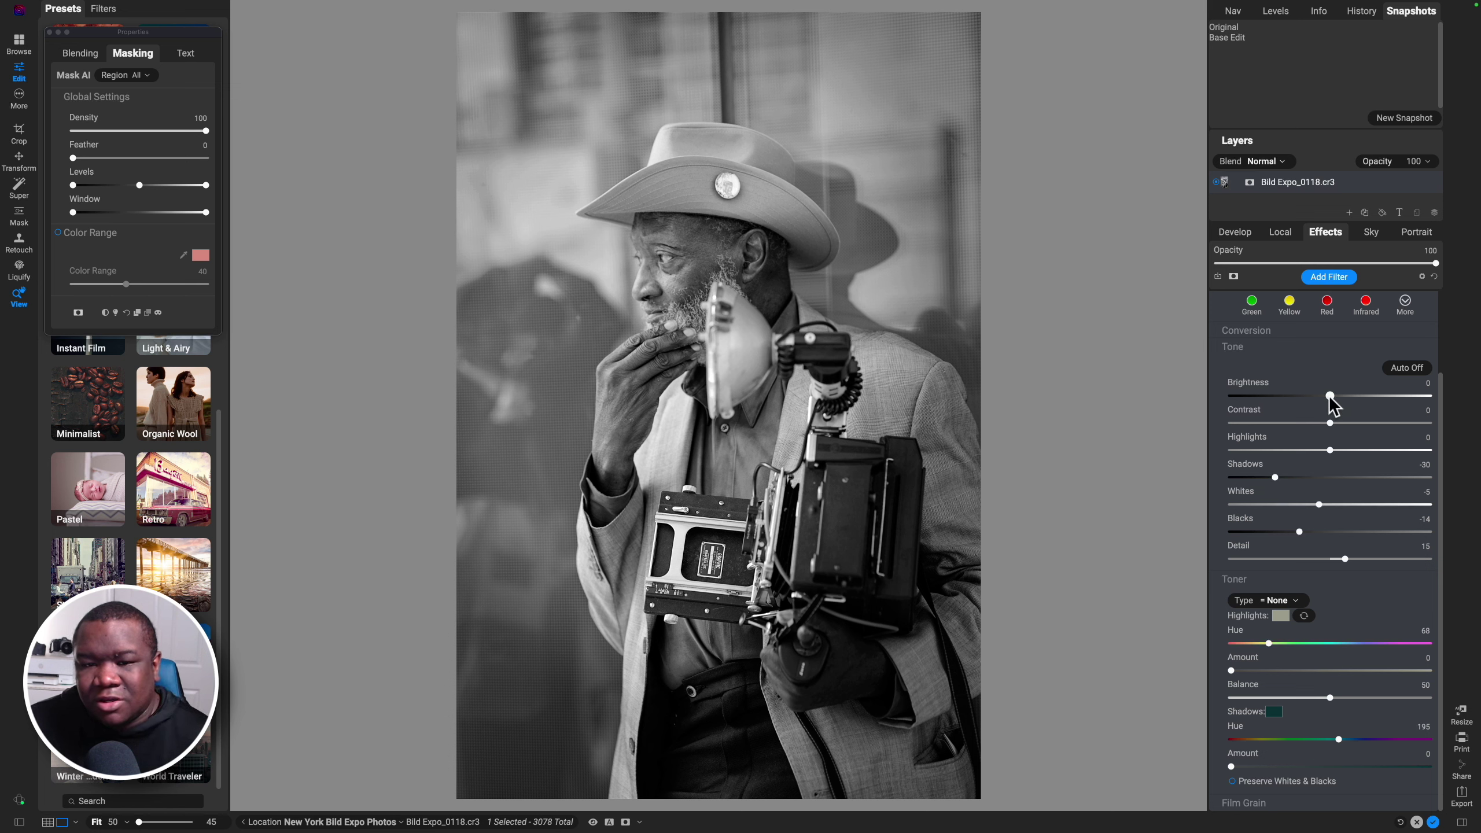
pyautogui.moveTo(1329, 397); pyautogui.dragTo(1358, 424)
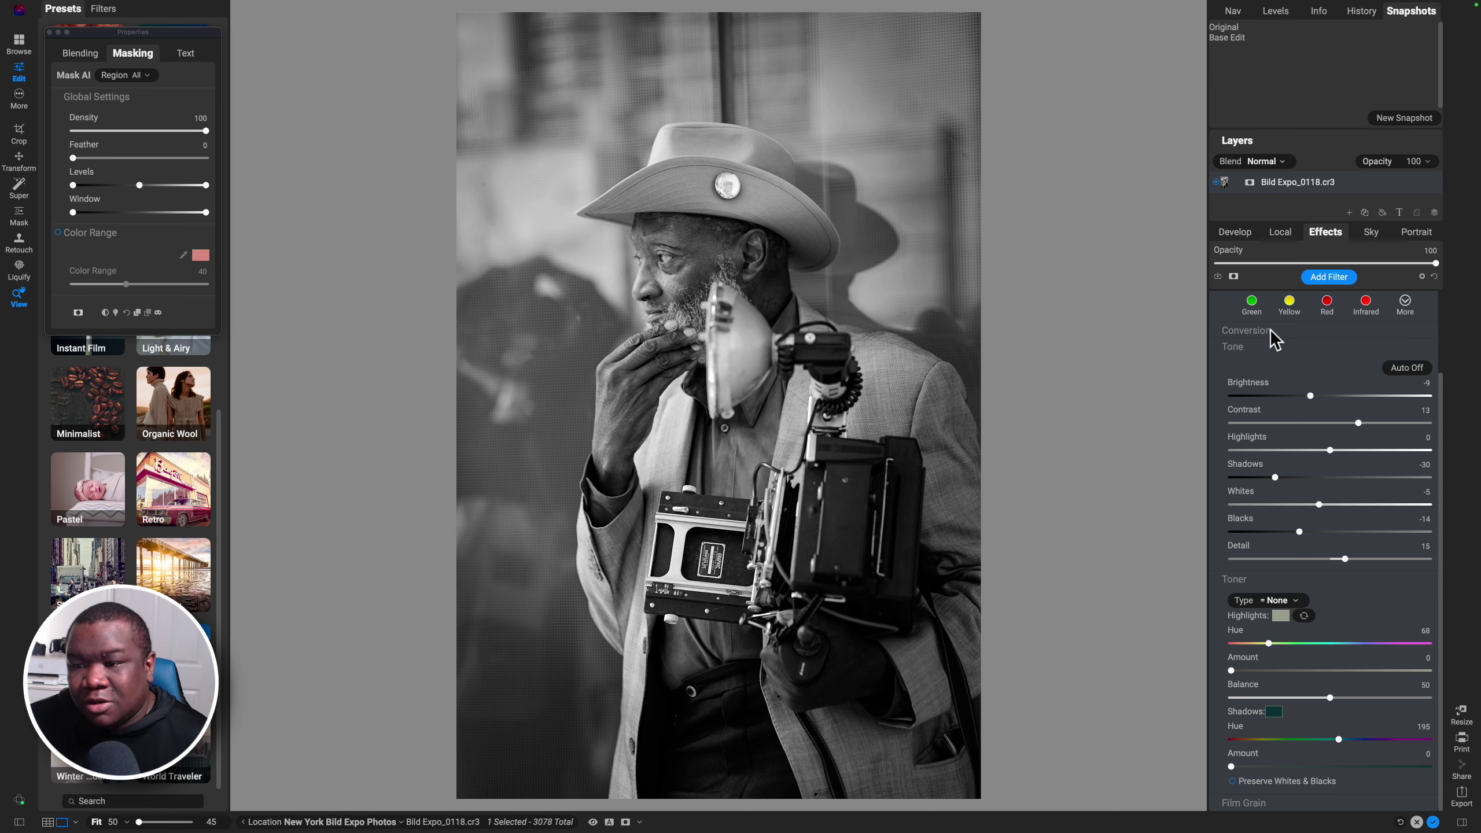
pyautogui.click(1281, 232)
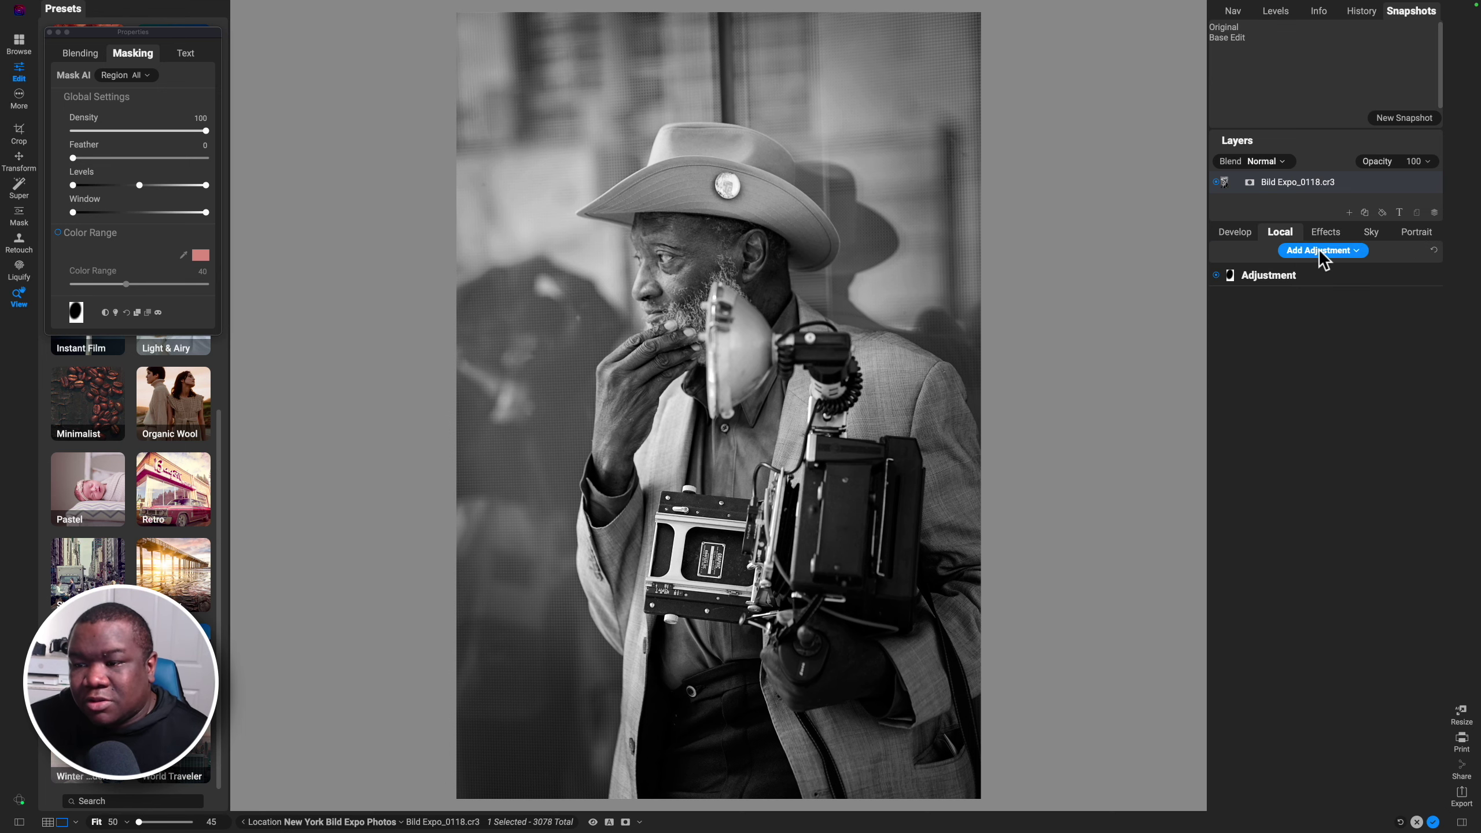
# Fill the adjustment's mask to cover the whole photo, keep Exposure at 0 and set Midtones 14.
pyautogui.click(1307, 277)
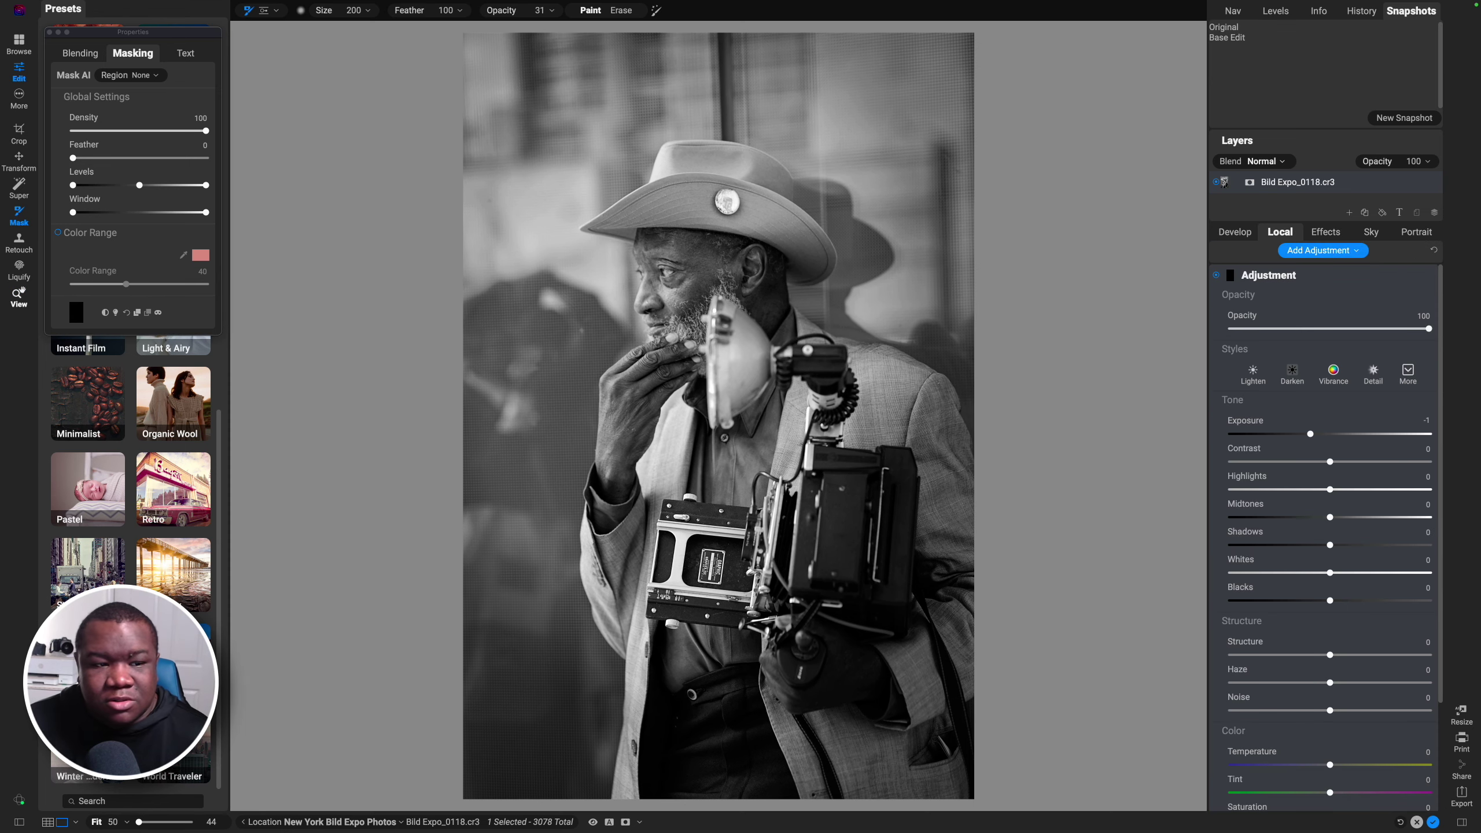
pyautogui.click(105, 312)
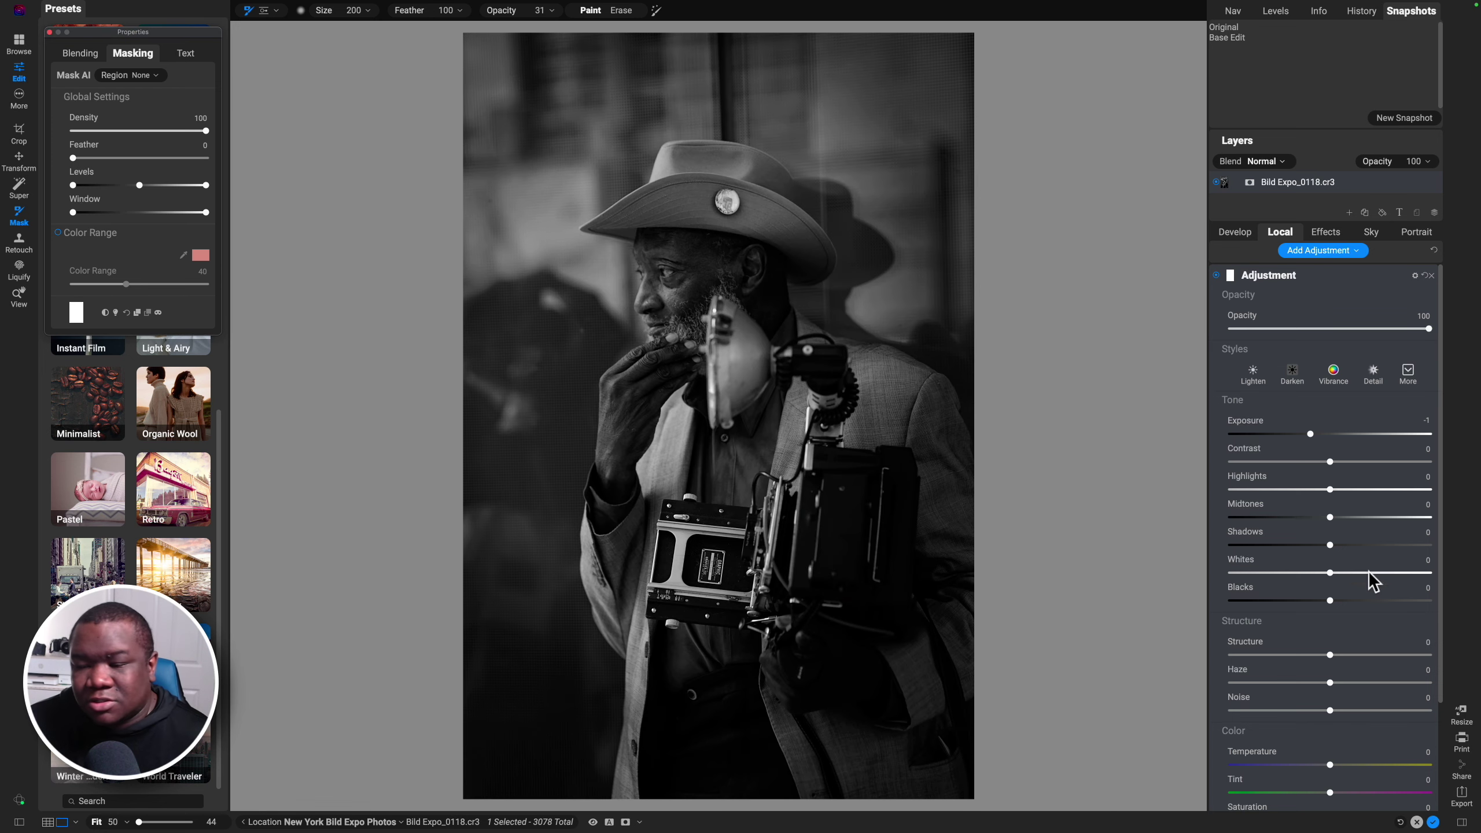
pyautogui.doubleClick(1250, 419)
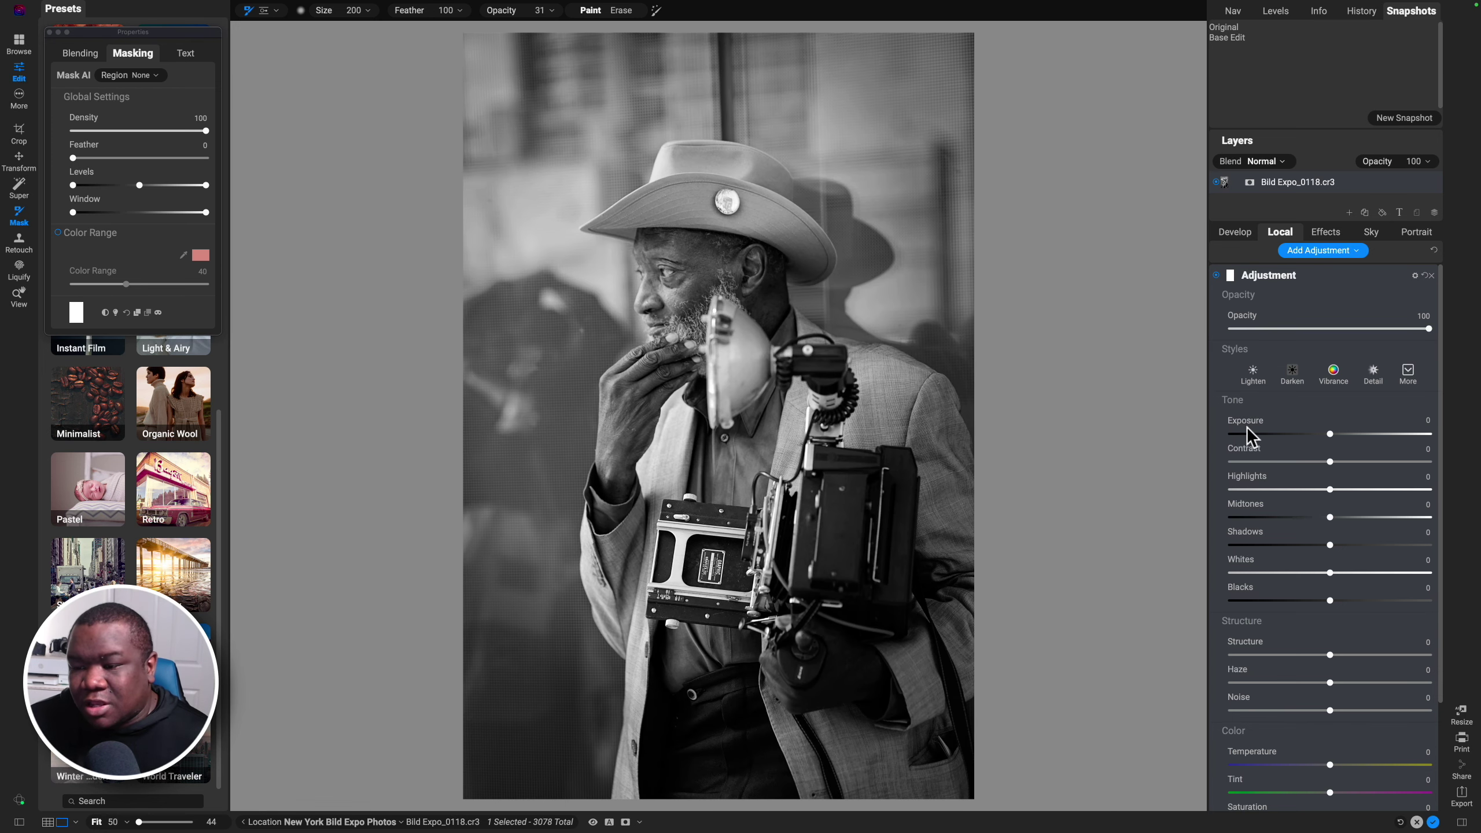
pyautogui.moveTo(1330, 434); pyautogui.dragTo(1321, 435)
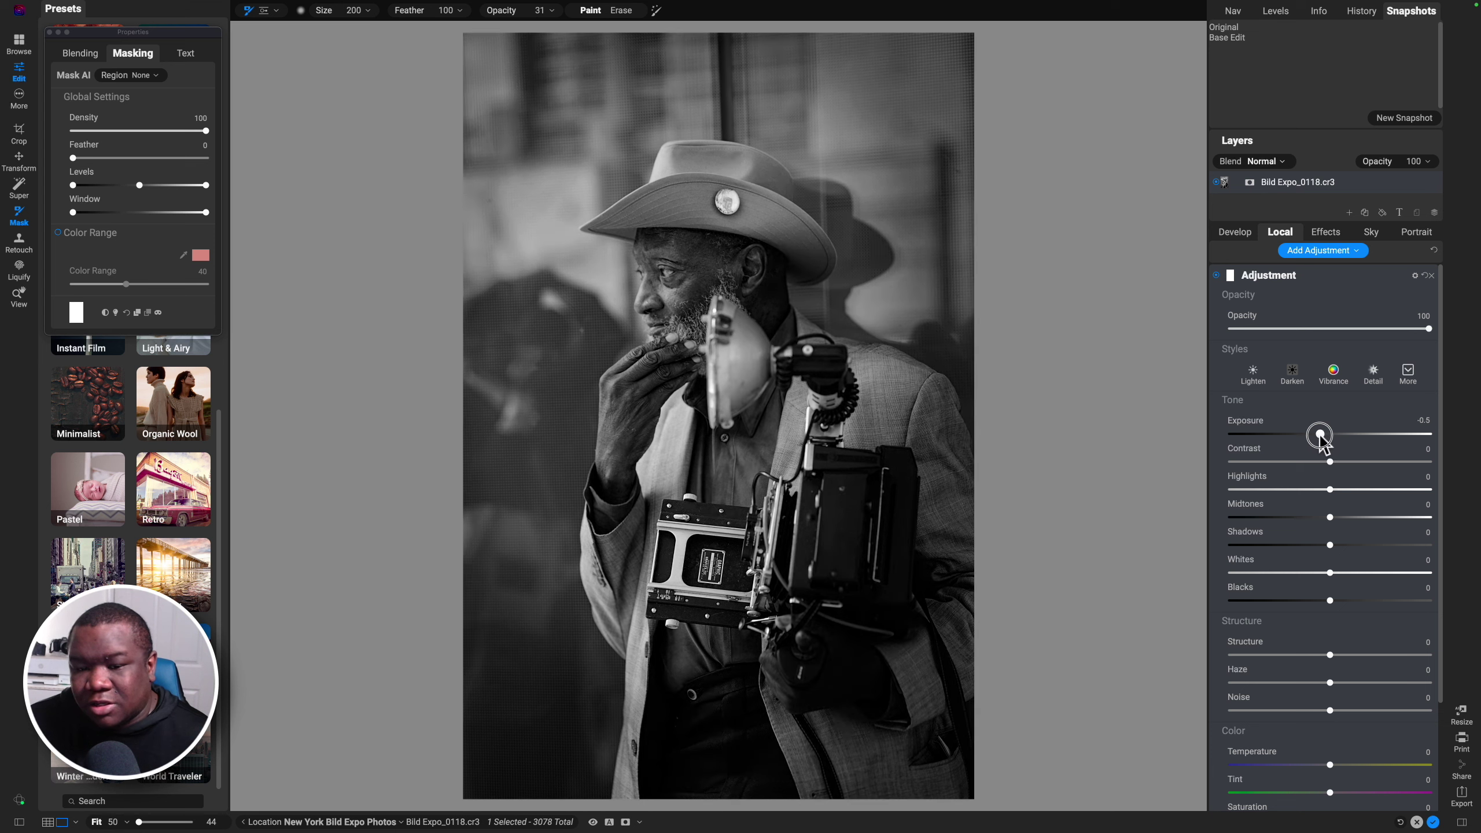
pyautogui.doubleClick(1245, 421)
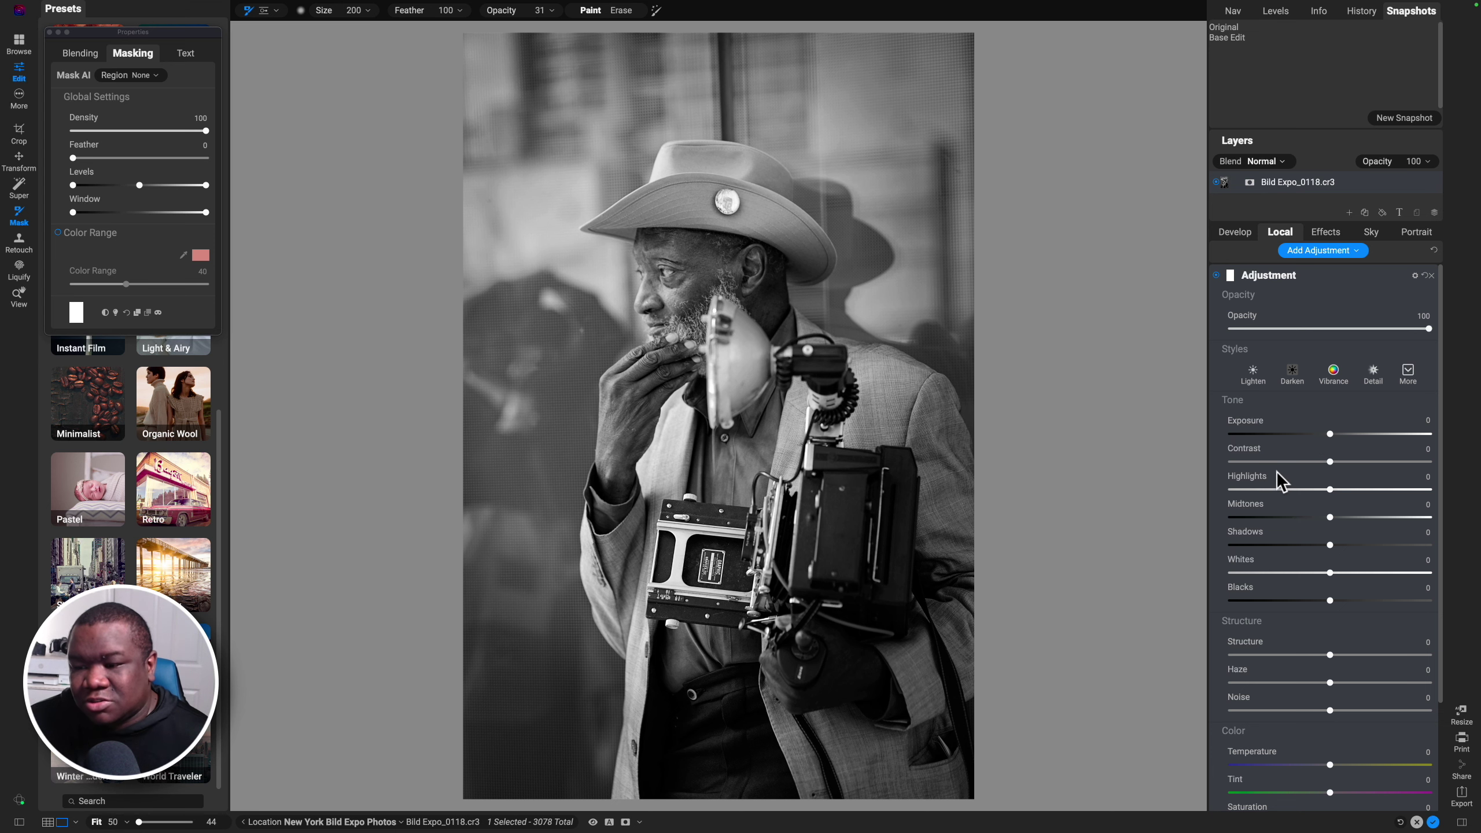
pyautogui.moveTo(1331, 518); pyautogui.dragTo(1344, 518)
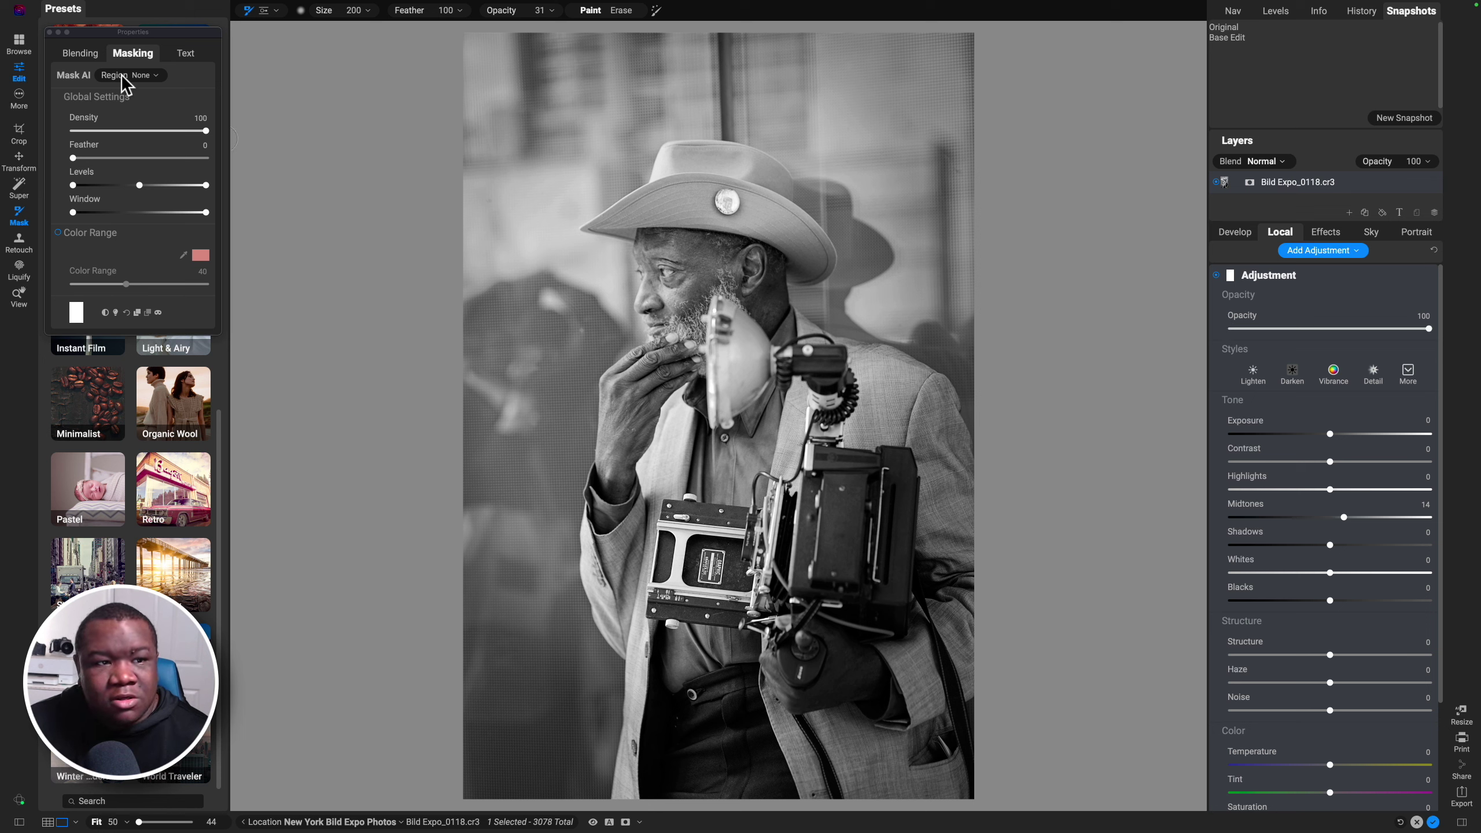
# Set the adjustment to Soft Light blending with Midtones 57, Exposure 0.25 and Opacity 56.
pyautogui.click(87, 54)
pyautogui.click(106, 74)
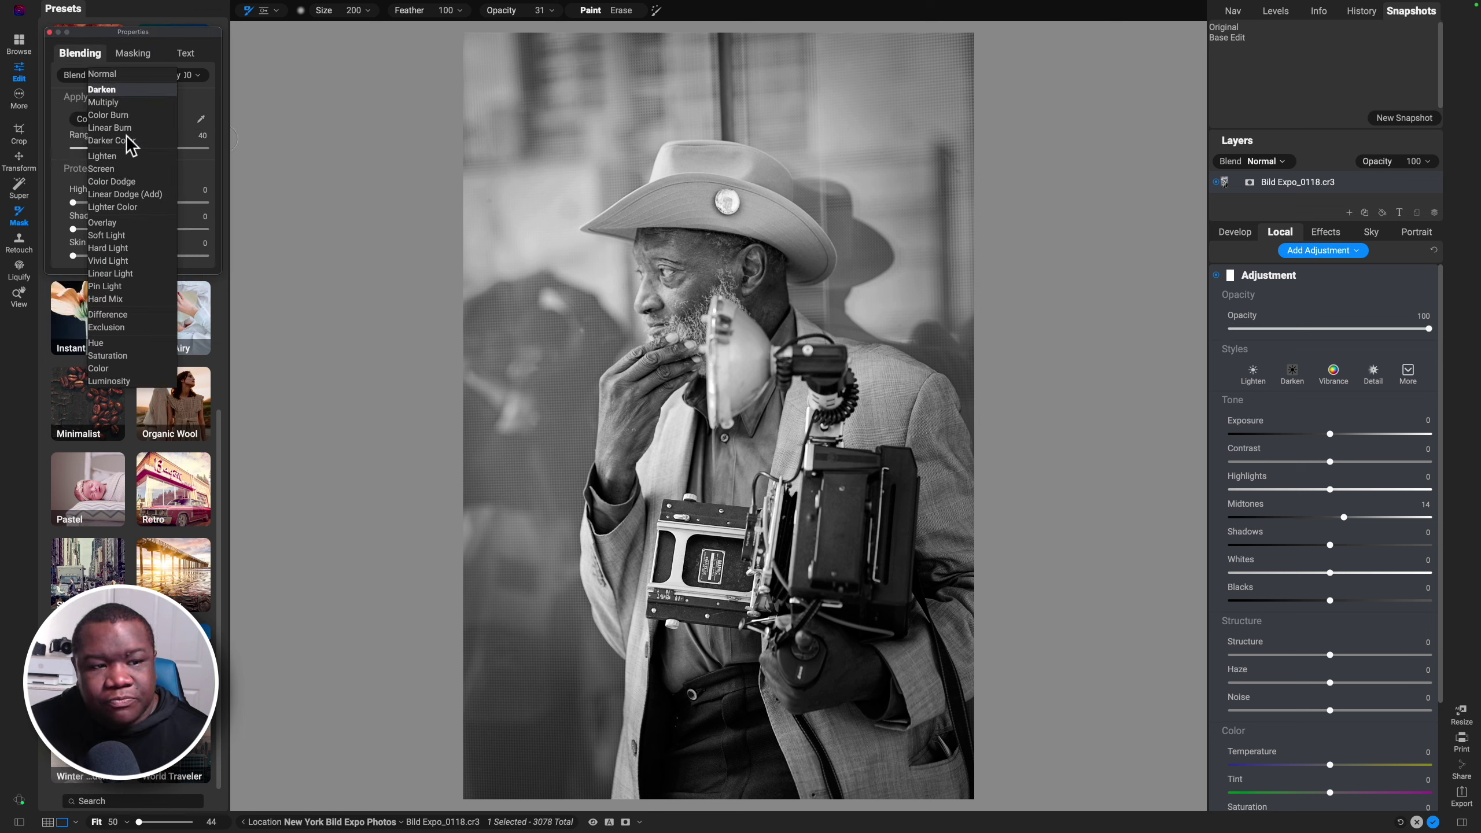
pyautogui.click(110, 235)
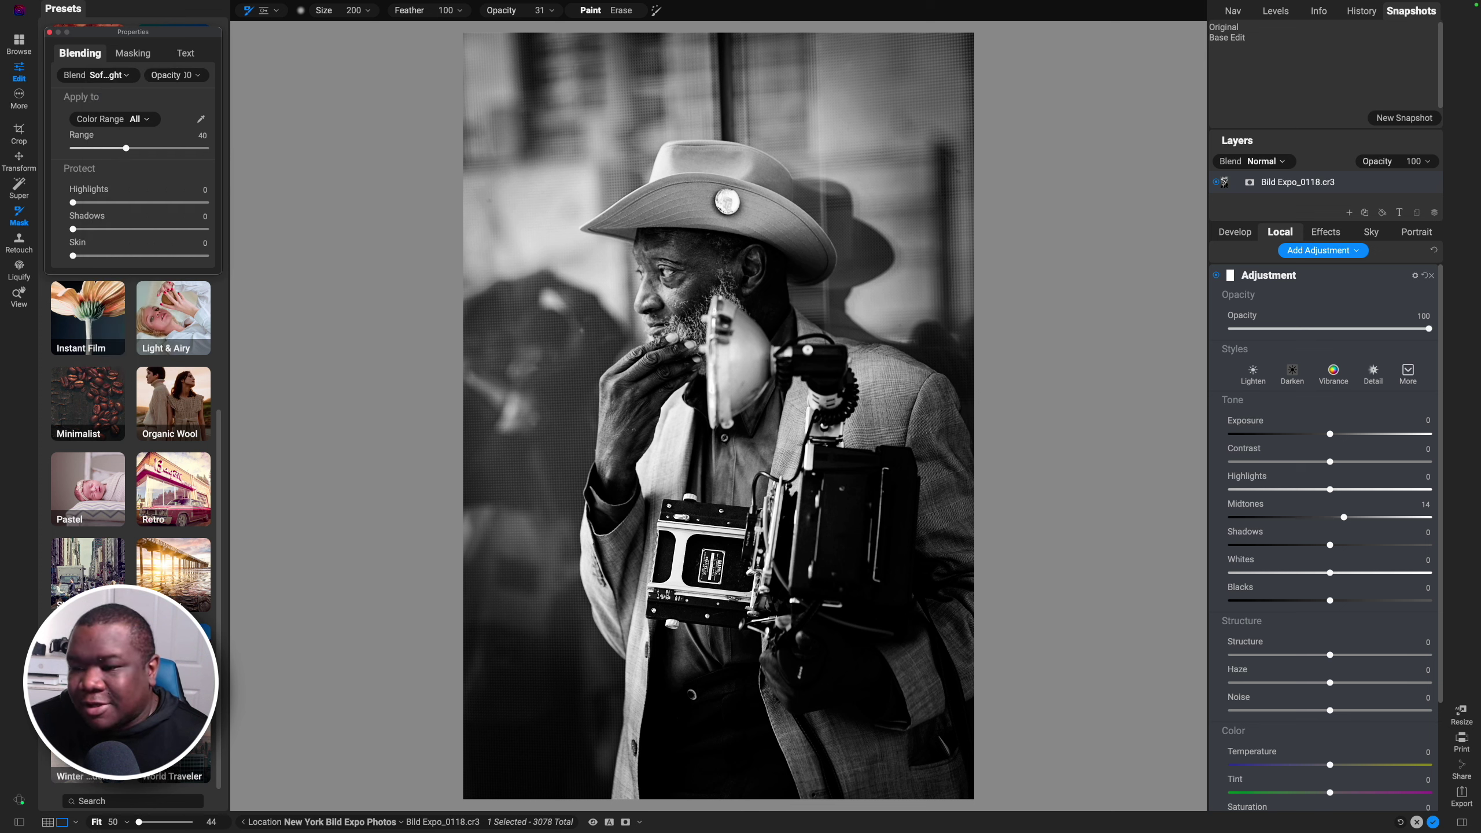
pyautogui.click(1343, 517)
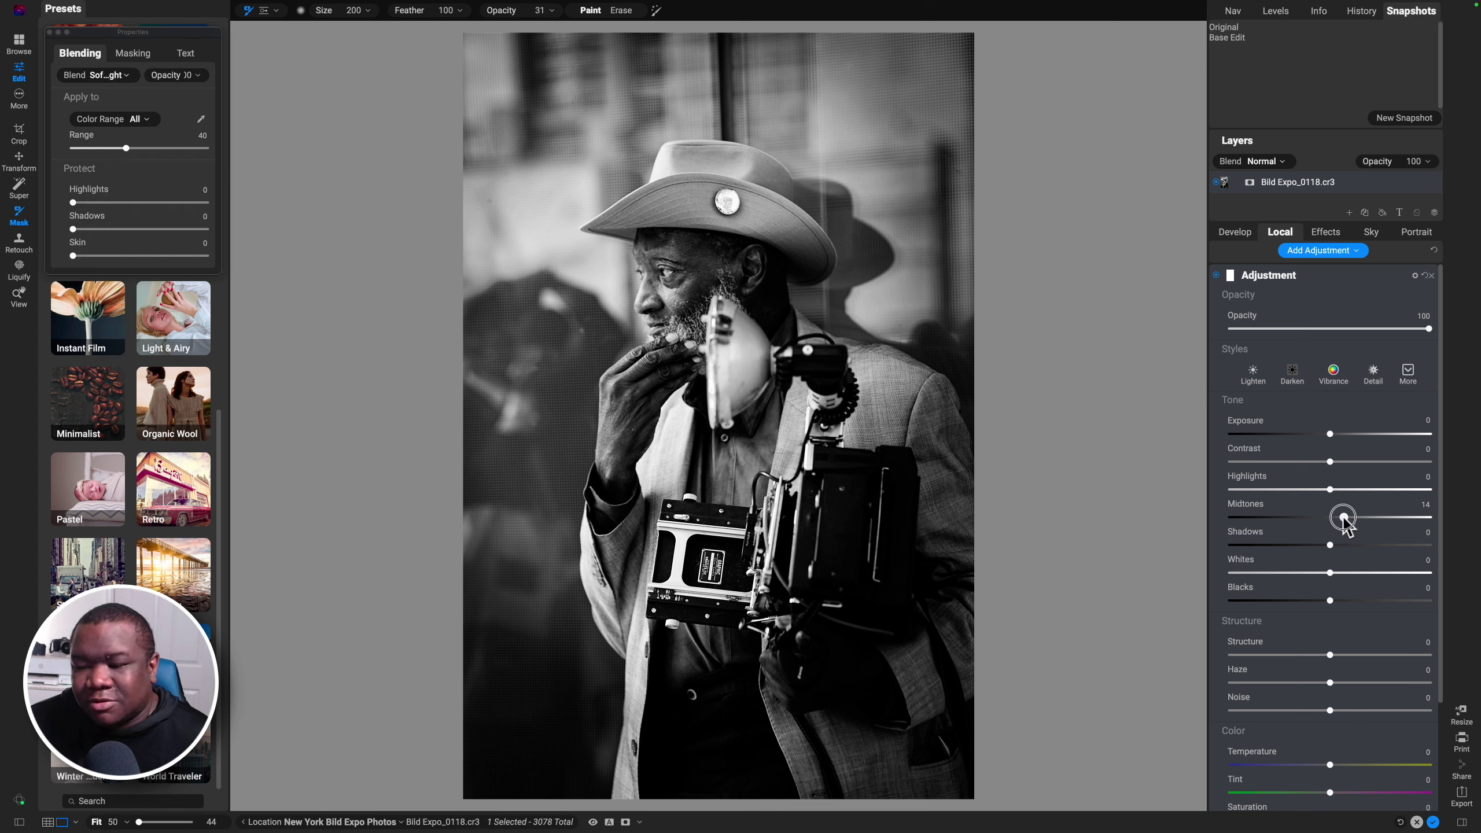
pyautogui.moveTo(1344, 518); pyautogui.dragTo(1384, 519)
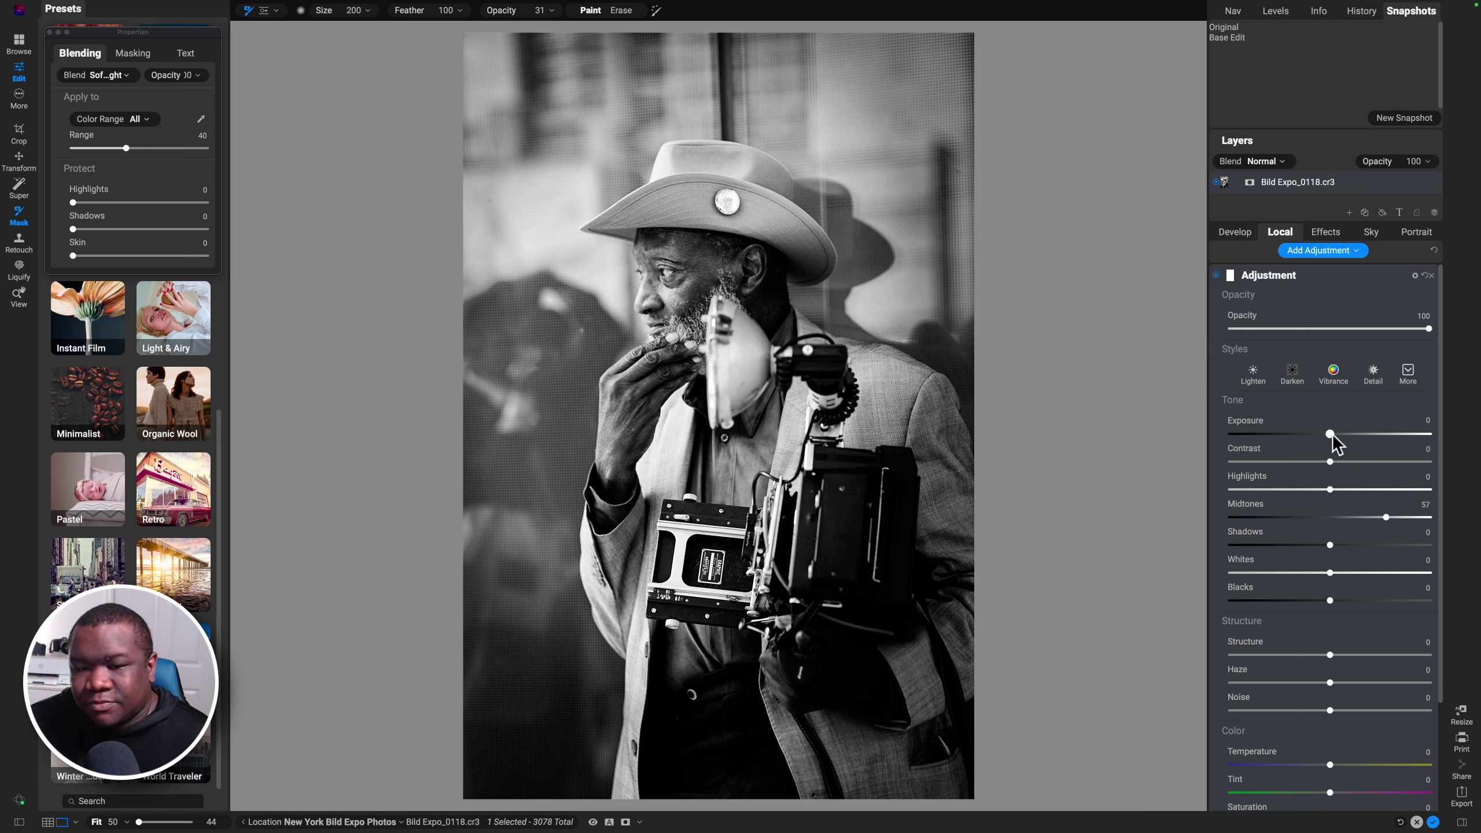
pyautogui.moveTo(1331, 434); pyautogui.dragTo(1335, 435)
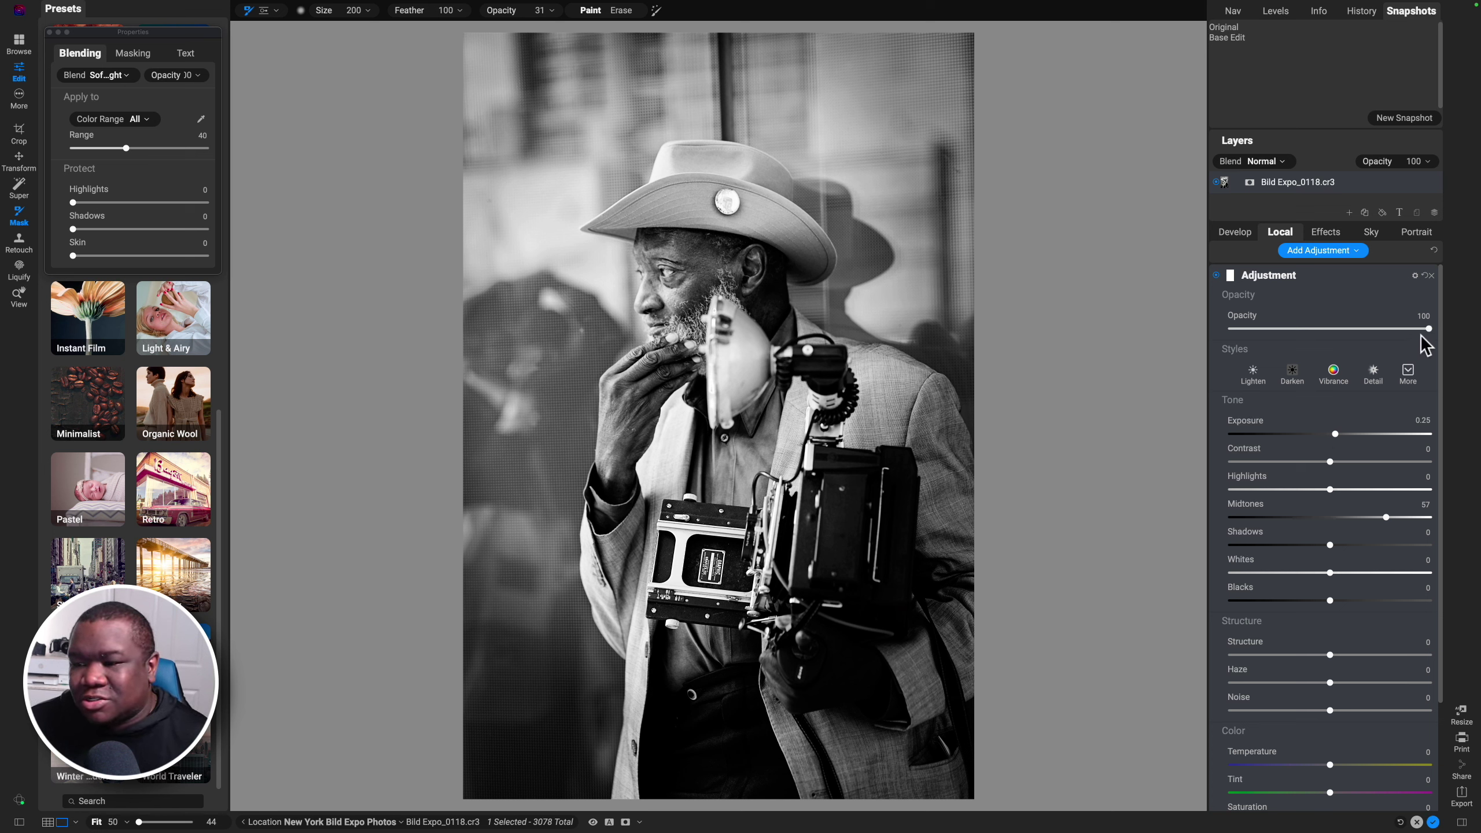
pyautogui.moveTo(1428, 329); pyautogui.dragTo(1342, 341)
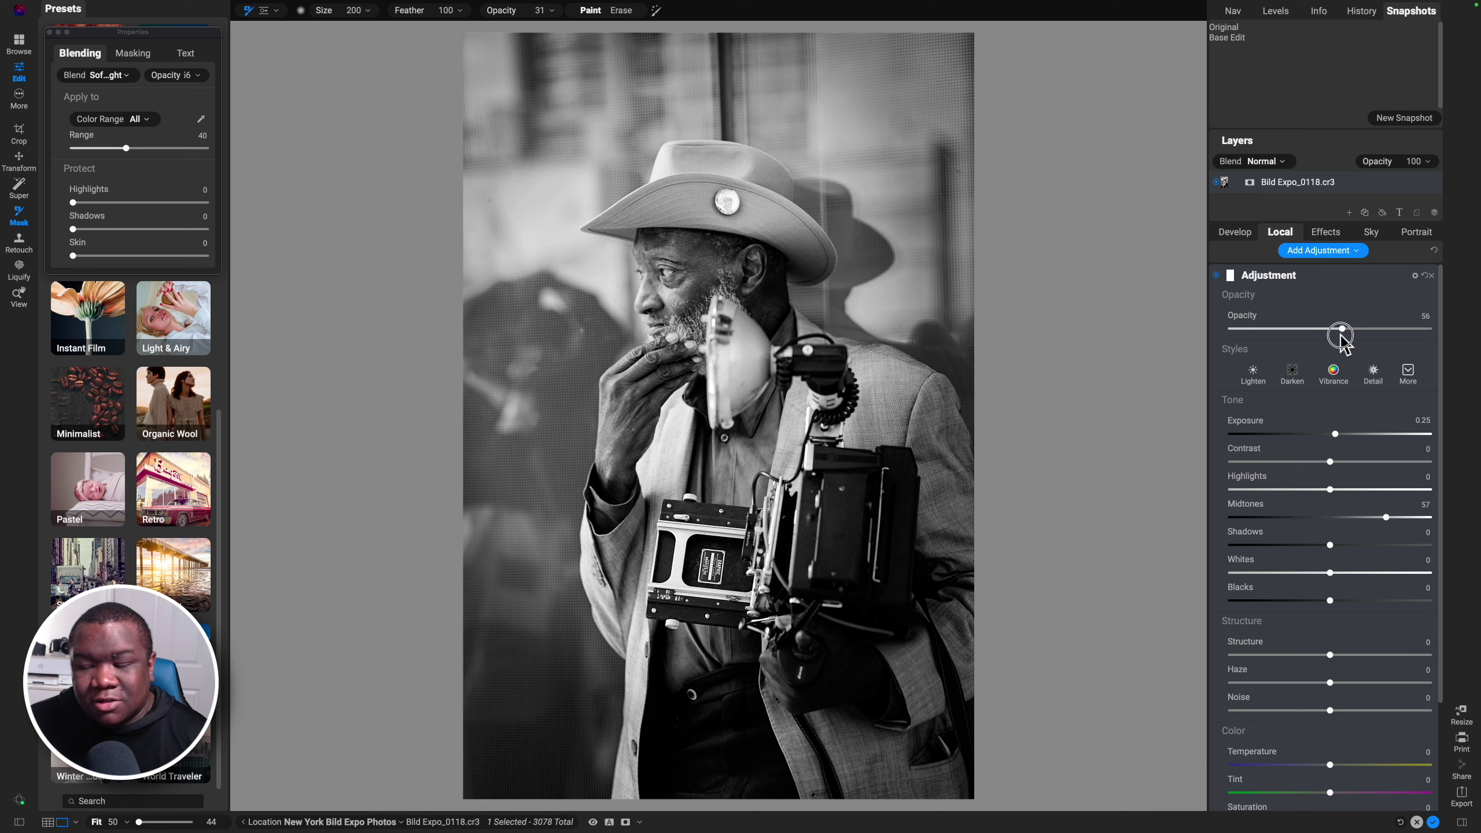
# Toggle the adjustment to compare, collapse it and return to the Effects filters.
pyautogui.click(1218, 278)
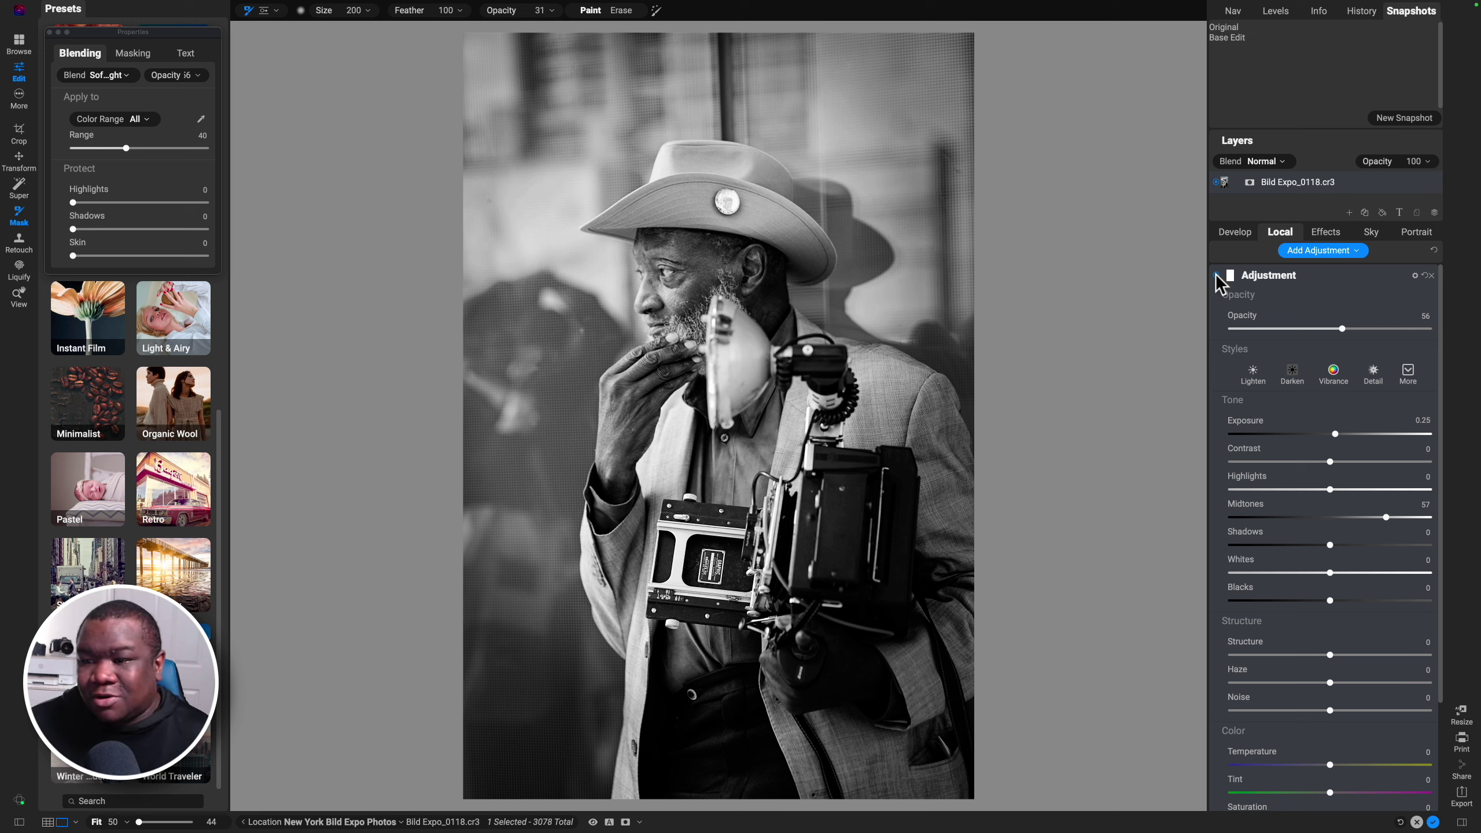
pyautogui.click(1277, 281)
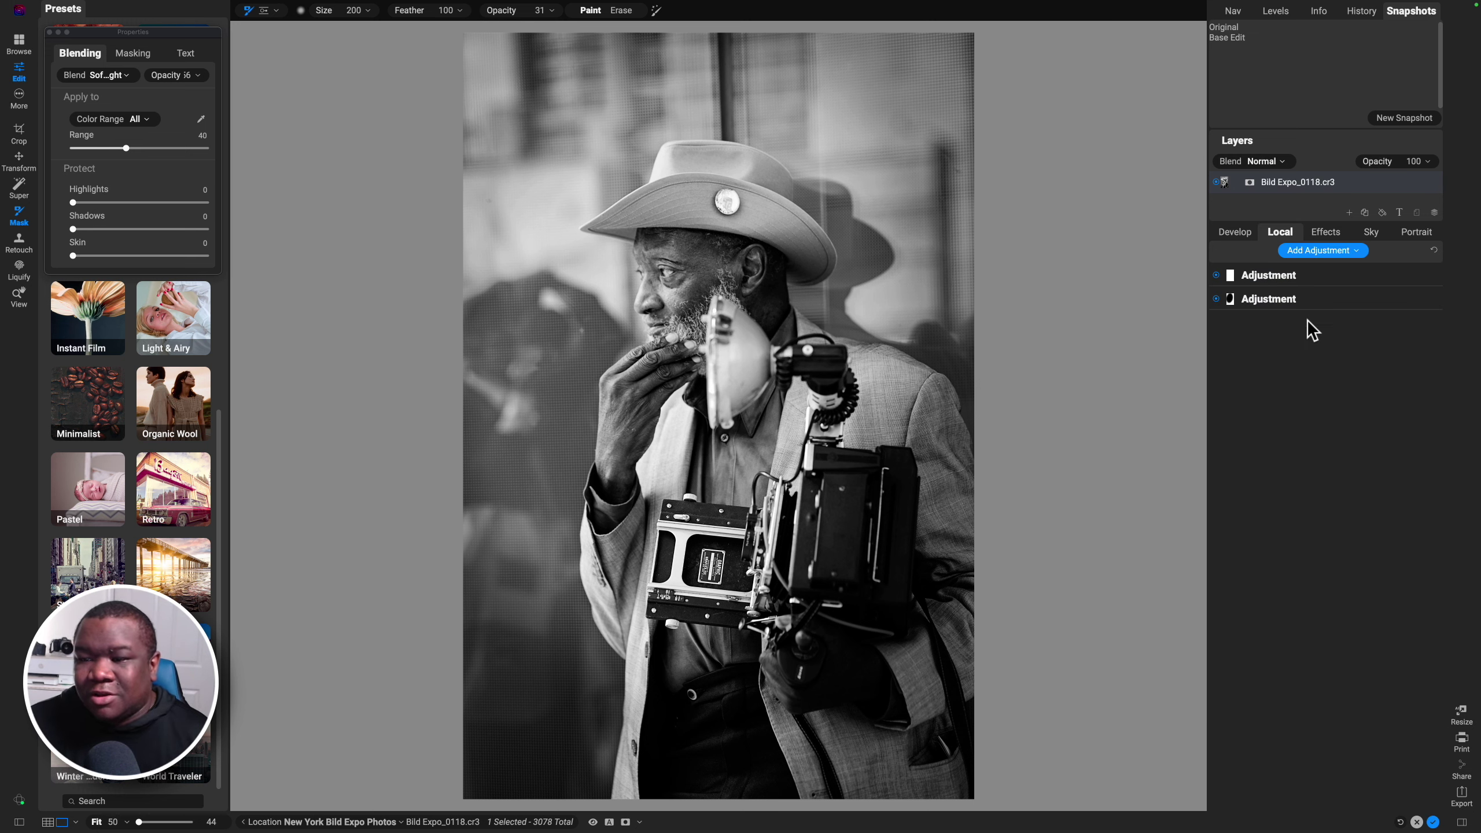
pyautogui.click(1321, 230)
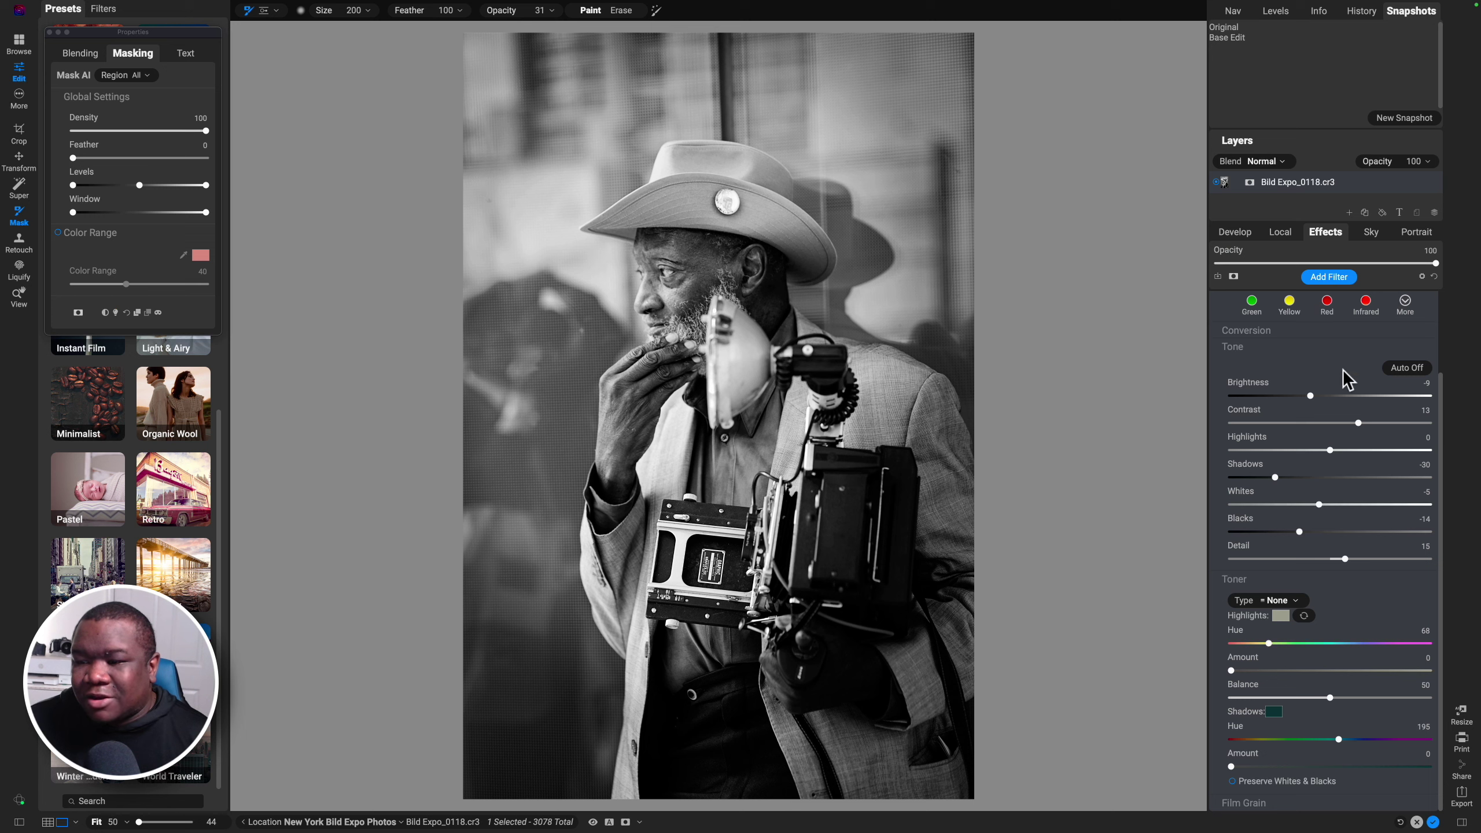
# Preview the Antique Yellow, Black Tea and Coffee toner presets on the black-and-white photo.
pyautogui.click(1334, 350)
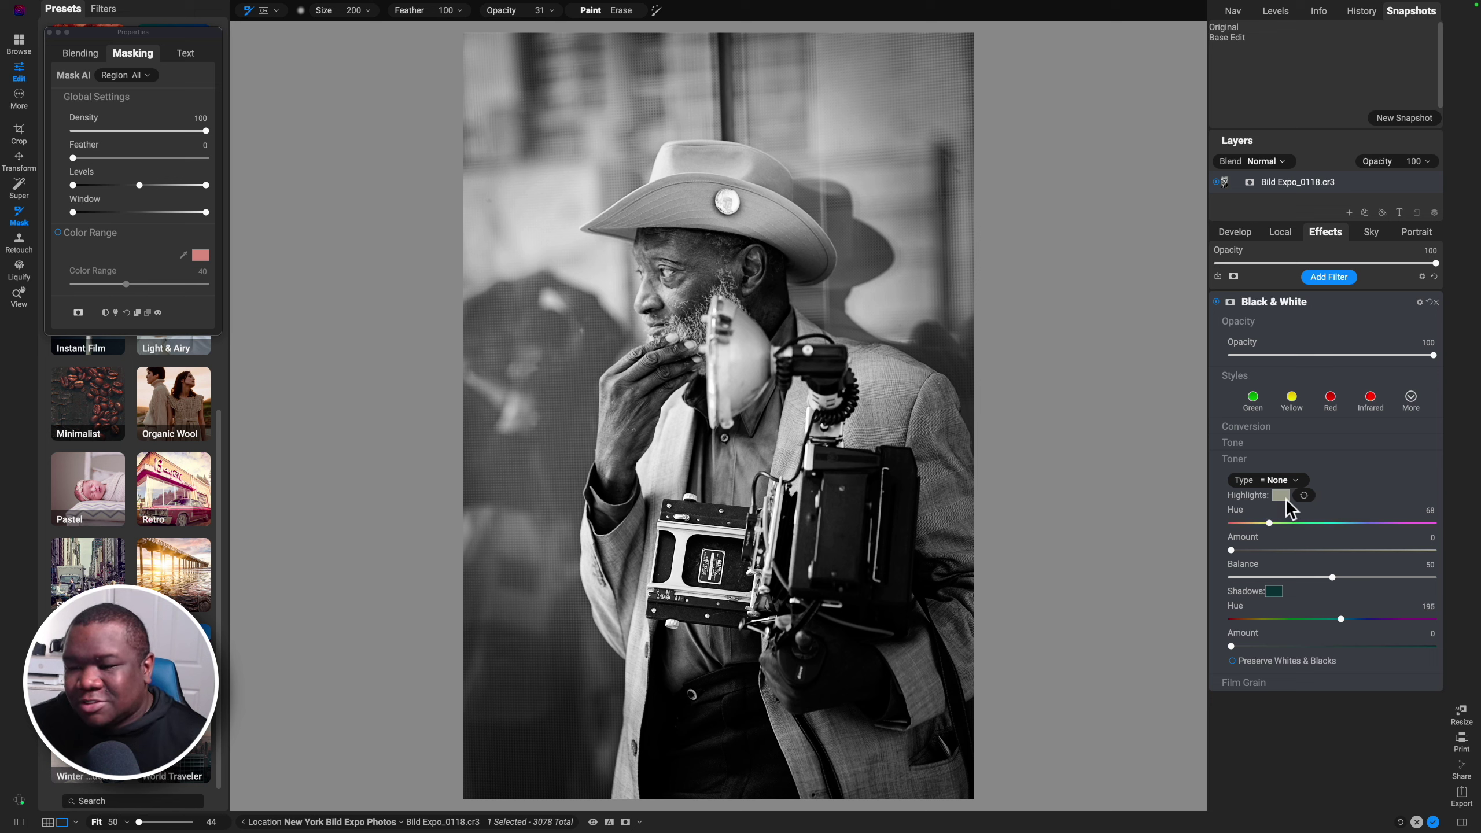
pyautogui.click(1281, 480)
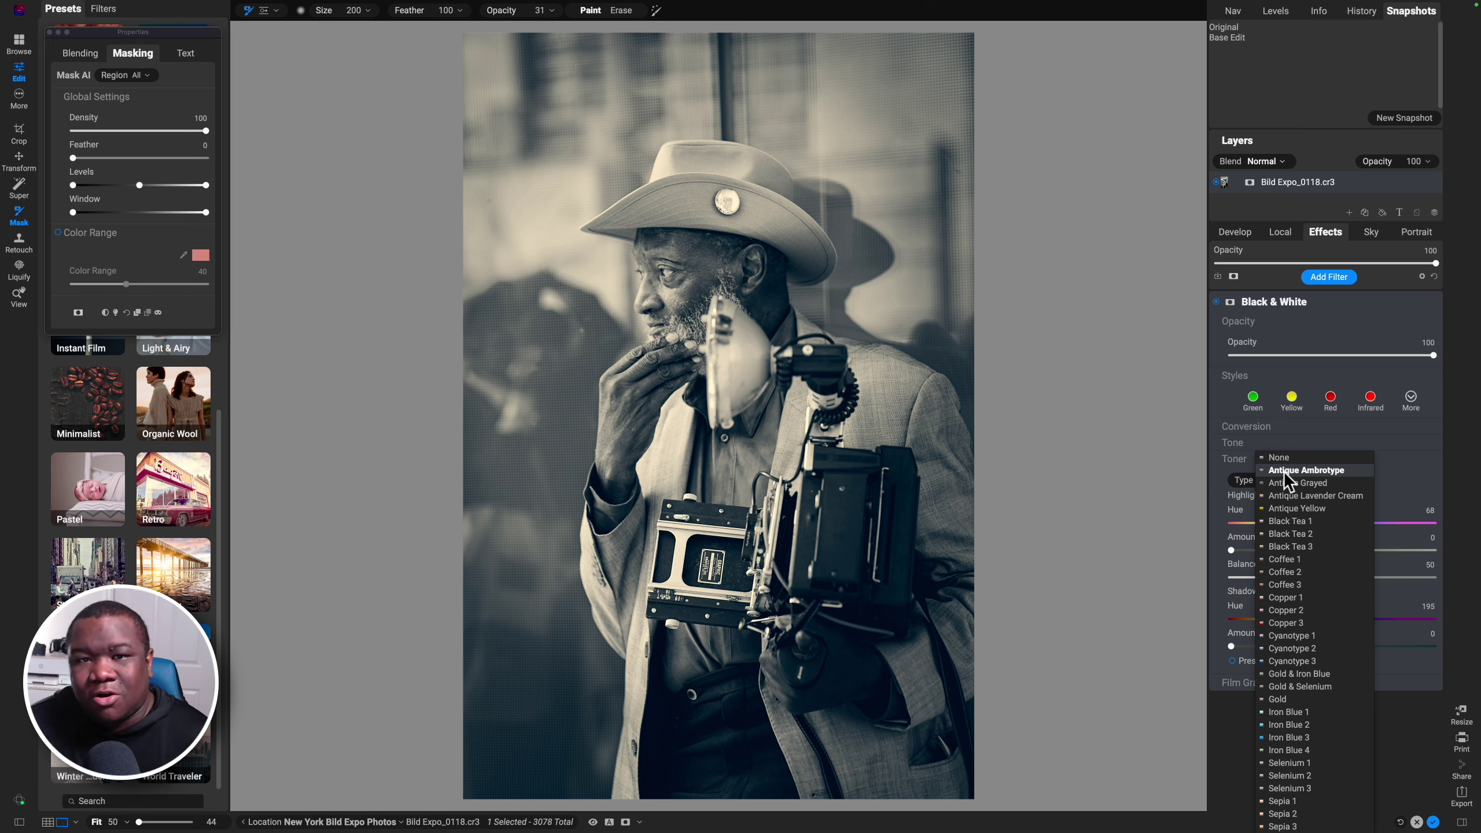
pyautogui.press('Down')
pyautogui.press('Down')
pyautogui.press('Down')
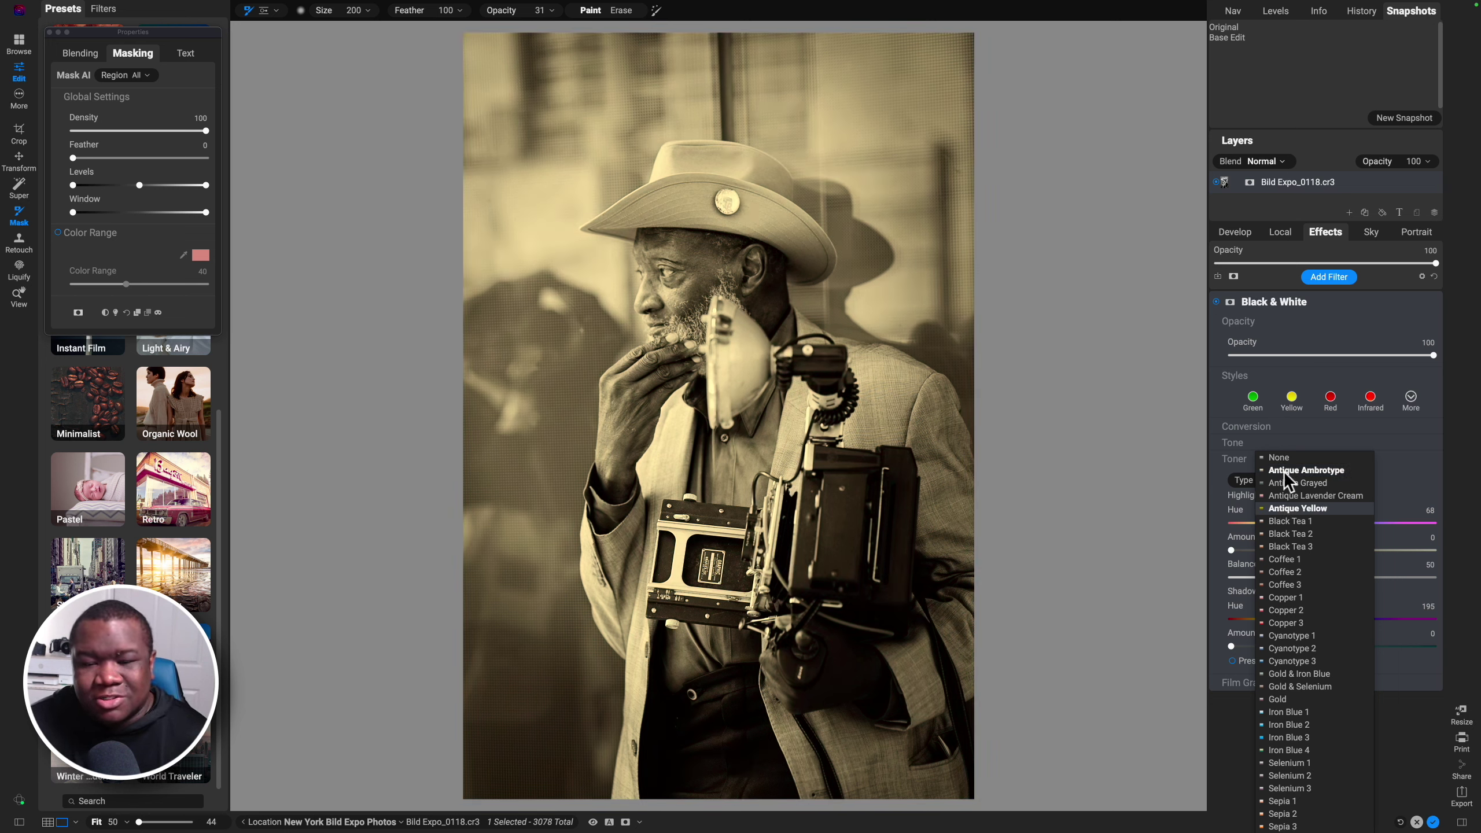
pyautogui.press('Down')
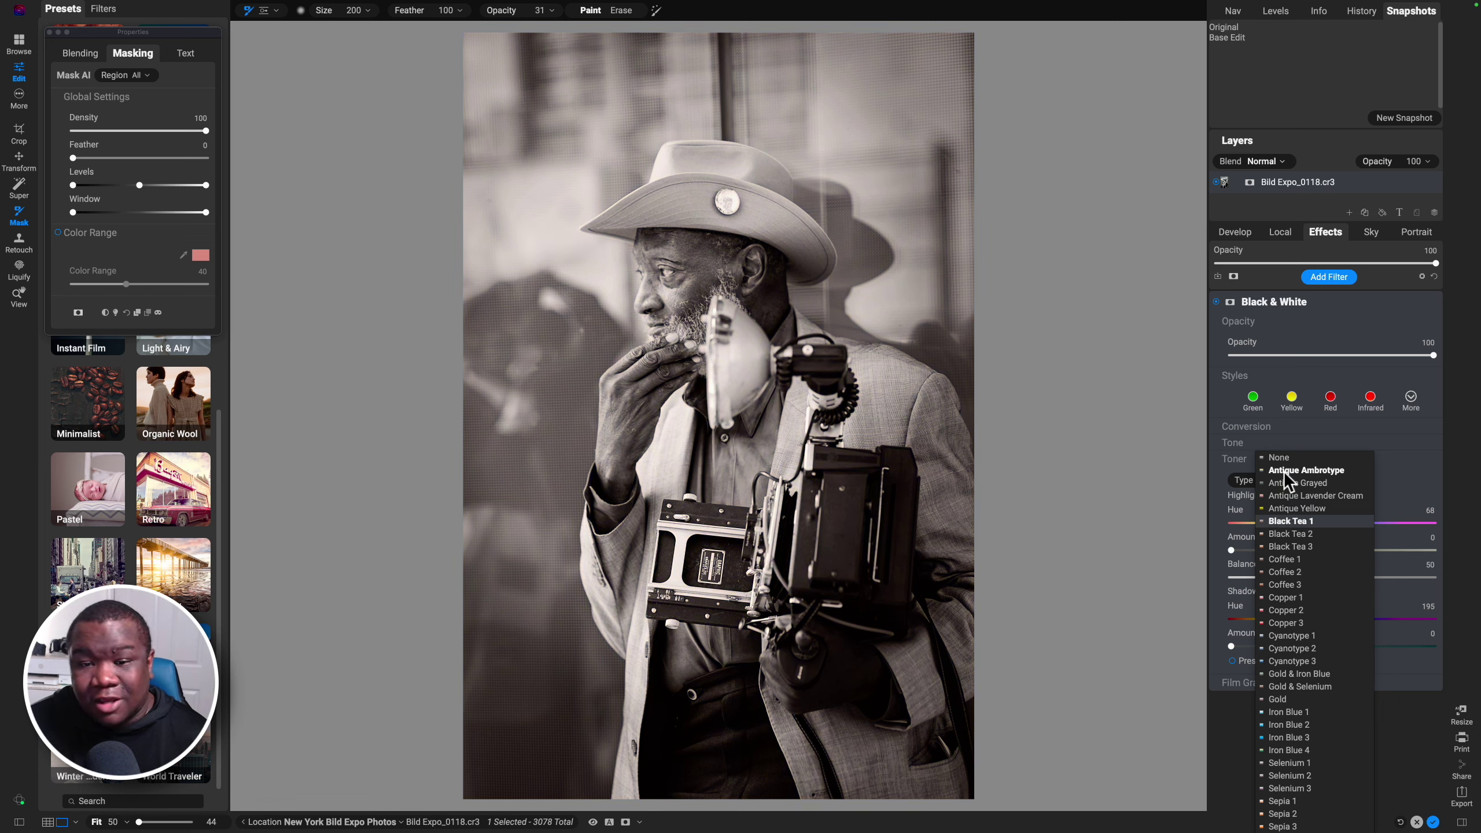
pyautogui.press('Down')
pyautogui.press('Down')
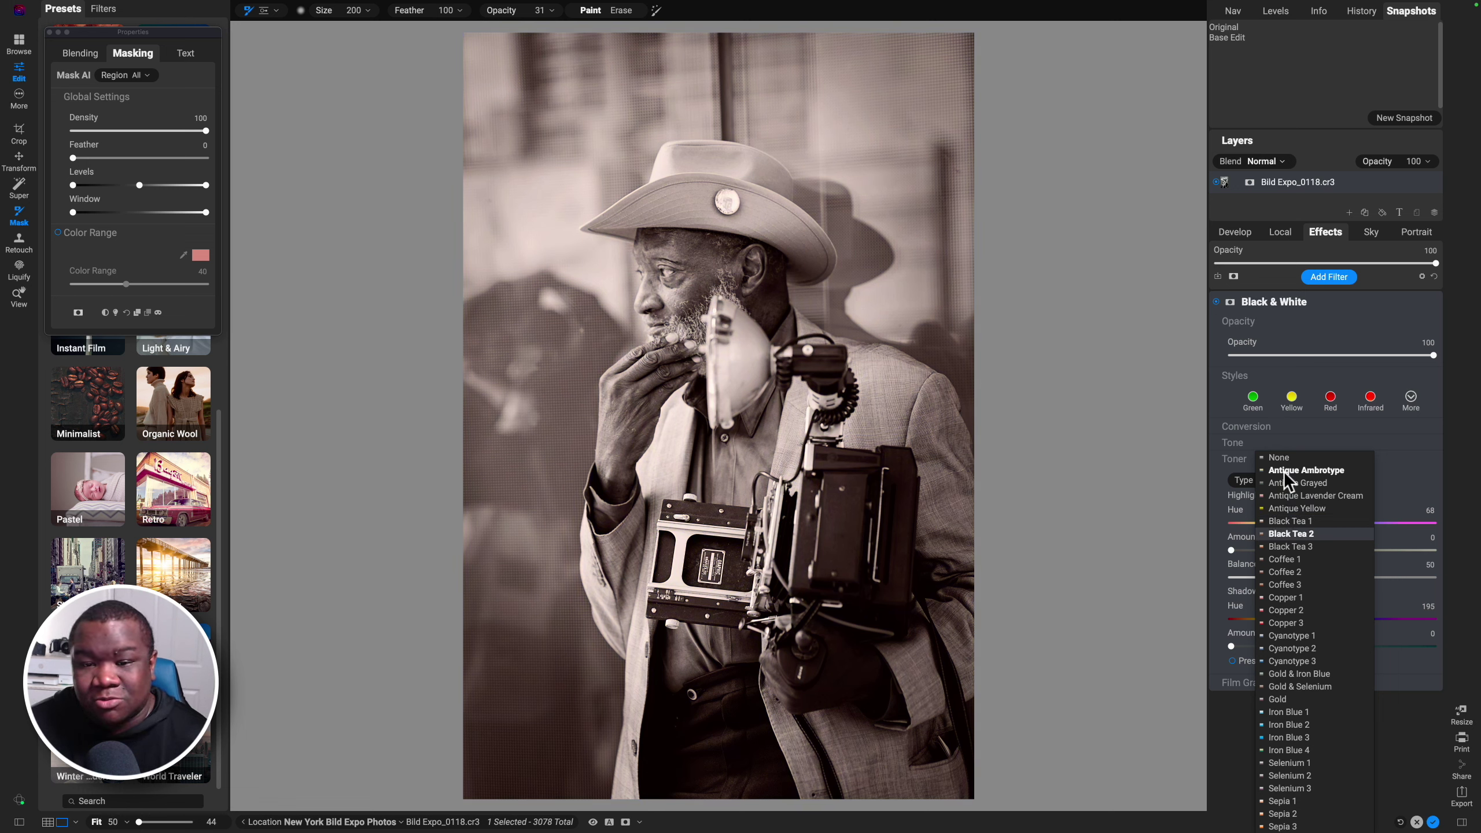
pyautogui.press('Down')
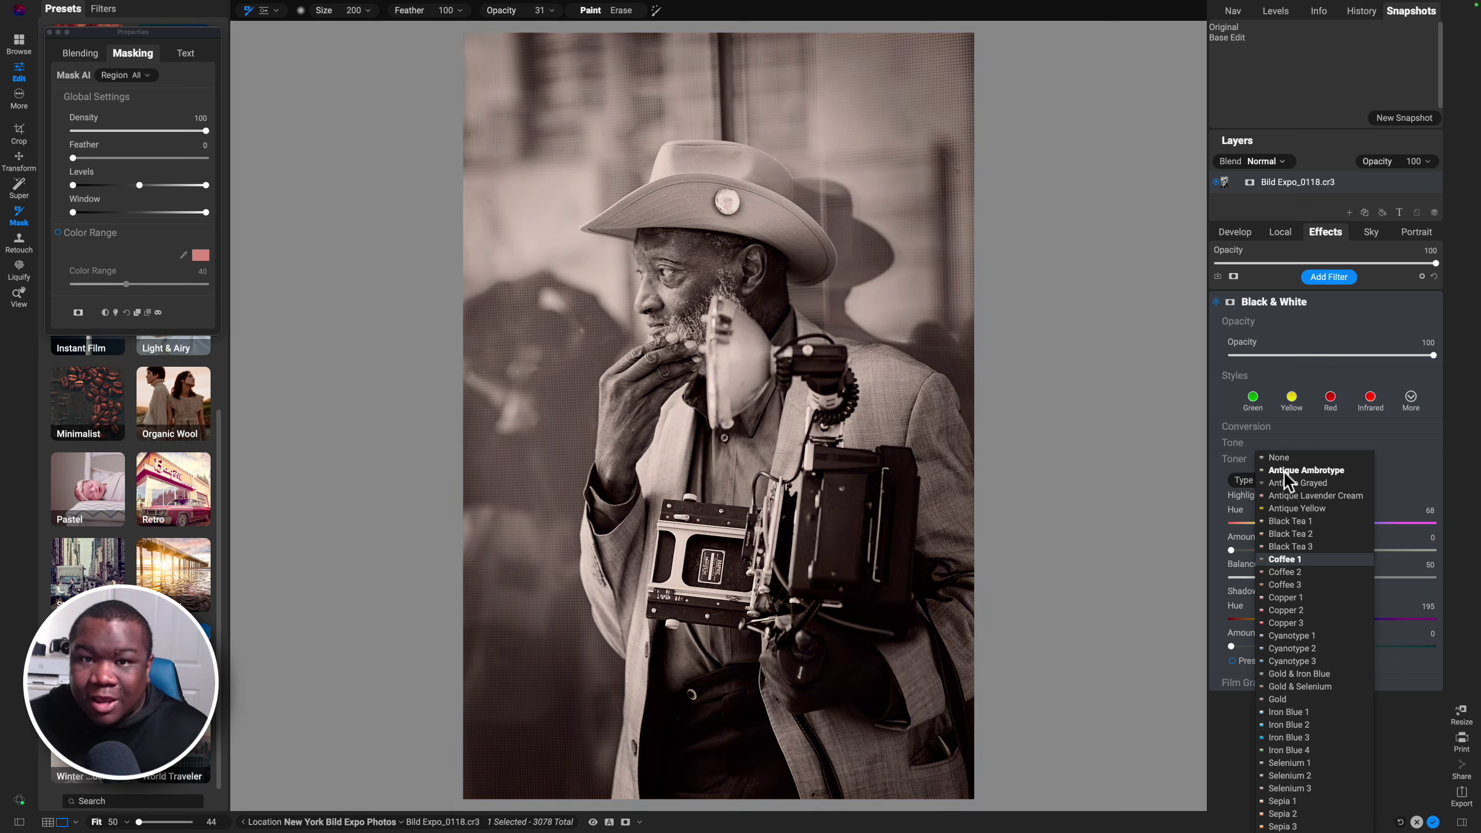
# Preview the Copper, Cyanotype, Iron Blue 1 and Gold toners, then apply Selenium 1.
pyautogui.press('Down')
pyautogui.press('Down')
pyautogui.press('Down')
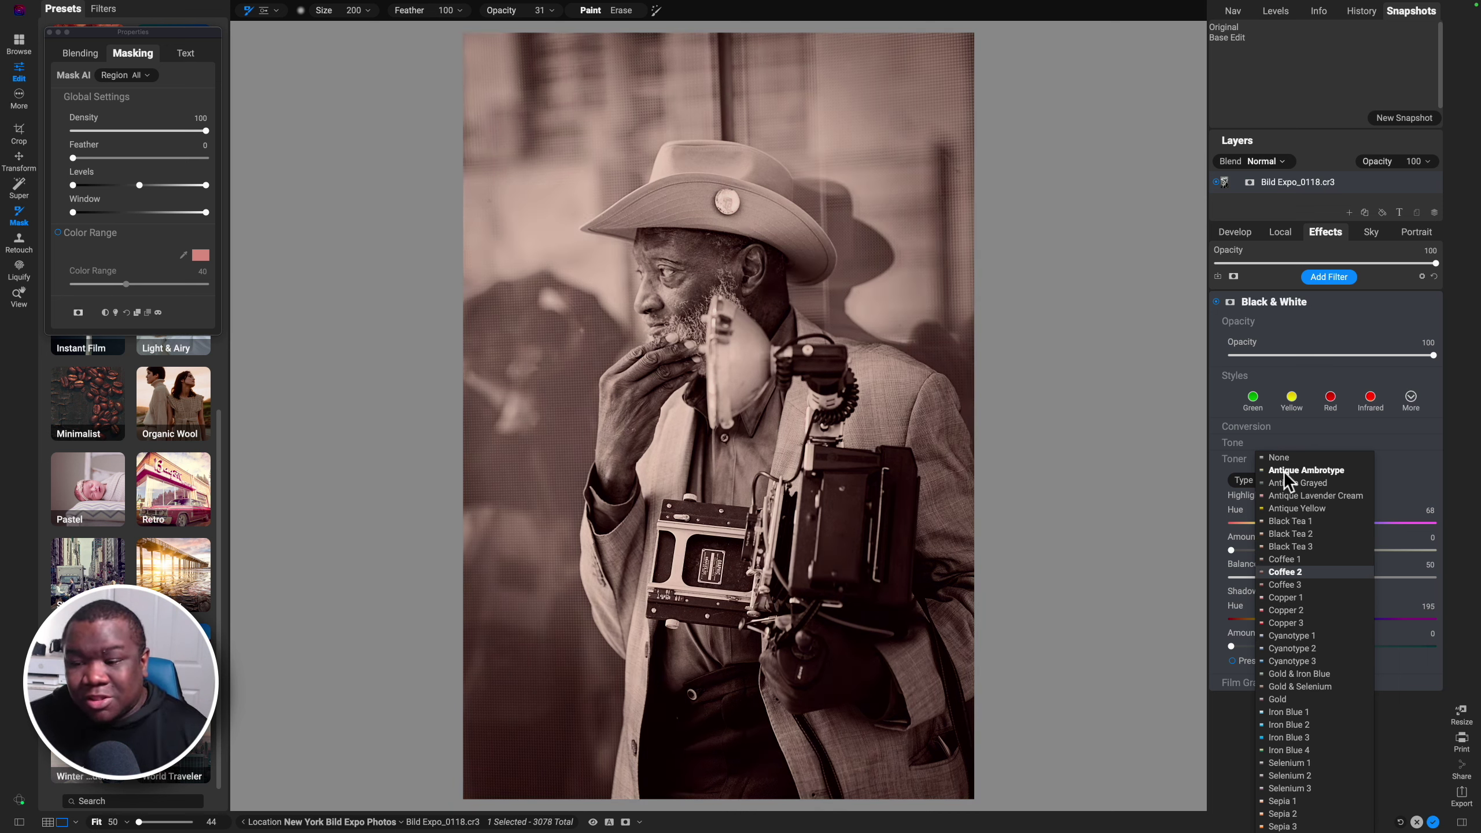
pyautogui.press('Down')
pyautogui.press('Down')
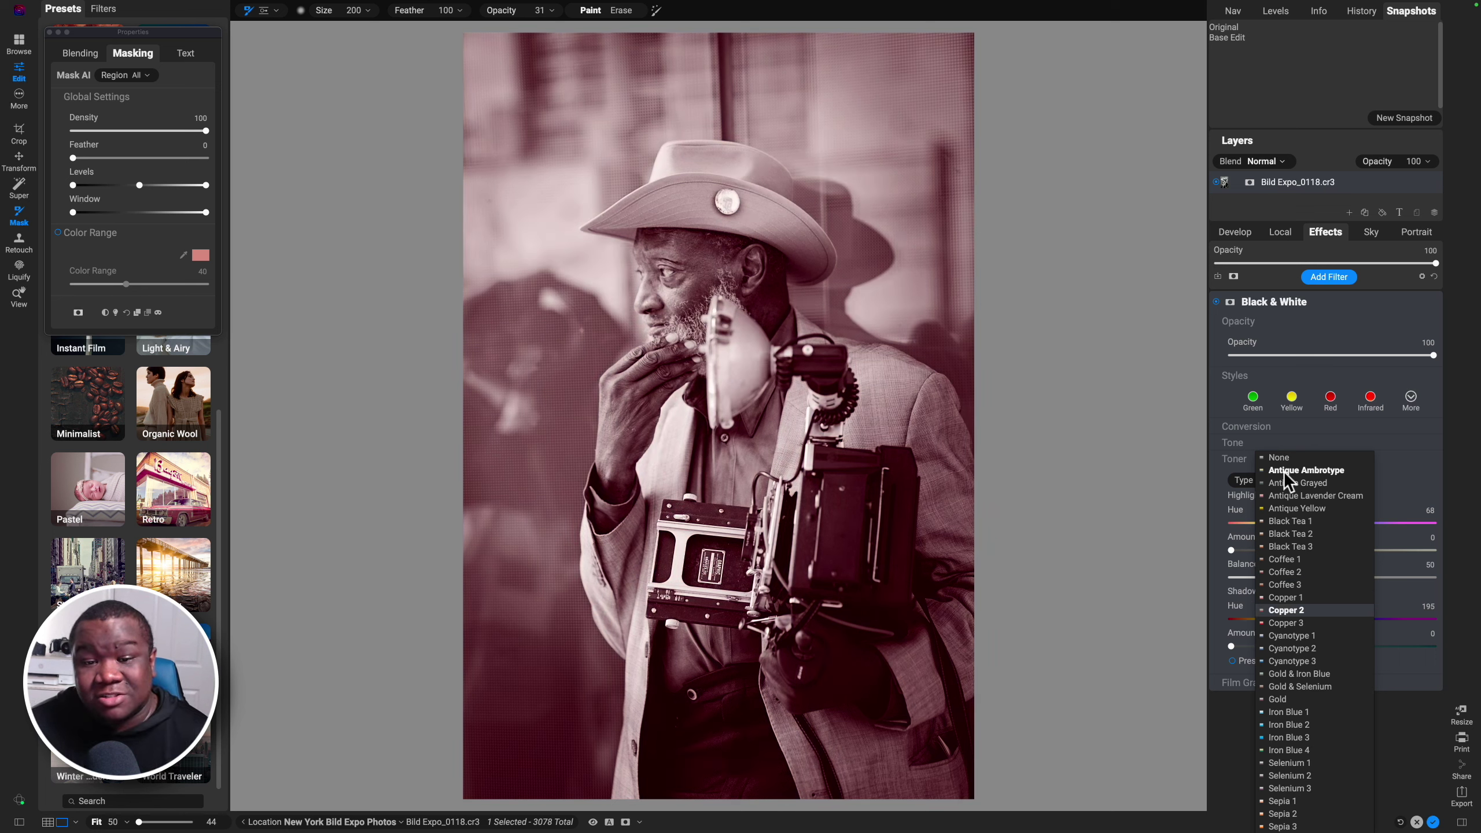
pyautogui.press('Down')
pyautogui.press('Down')
pyautogui.press('Down')
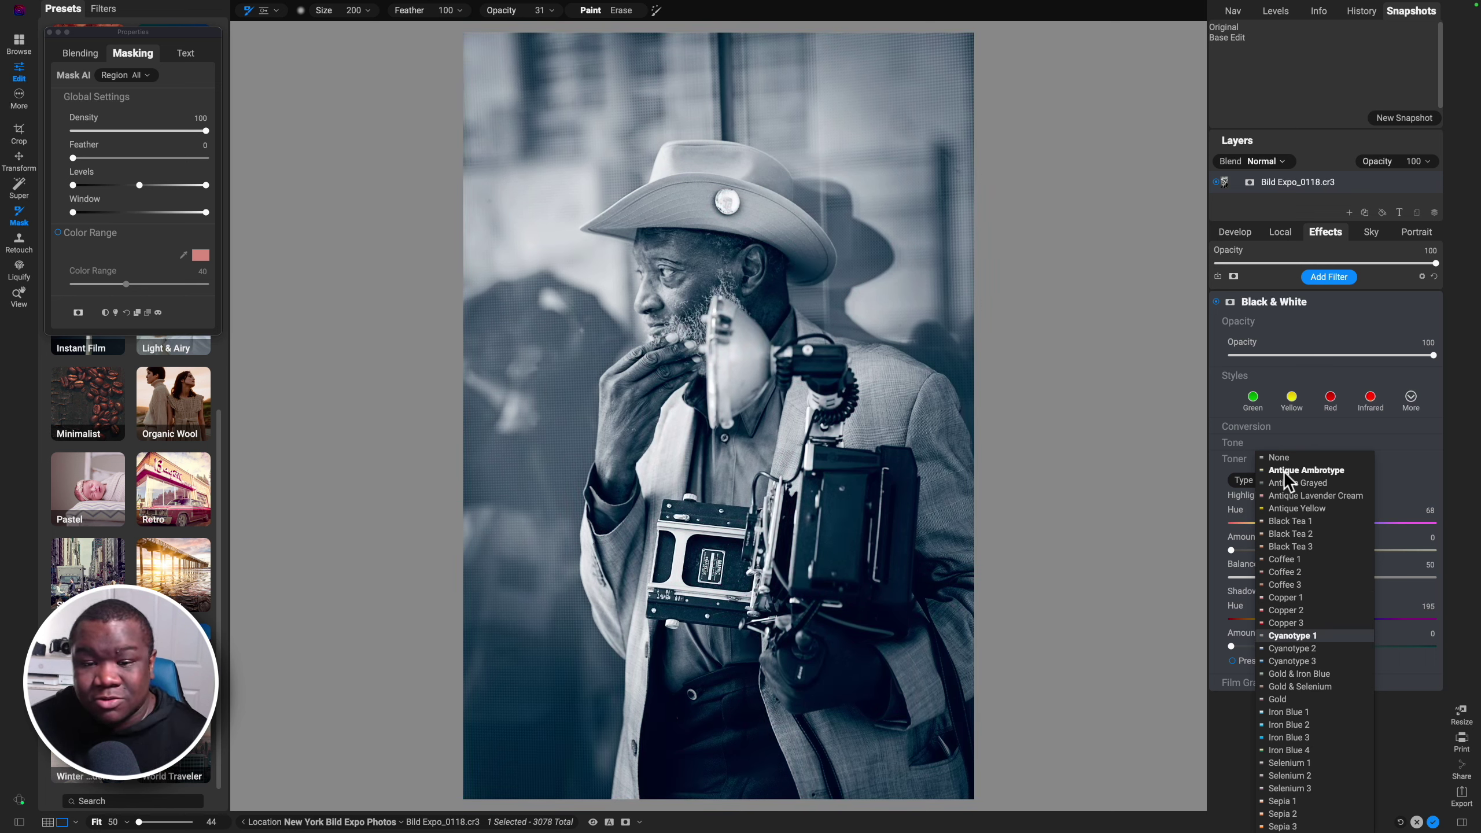
pyautogui.press('Down')
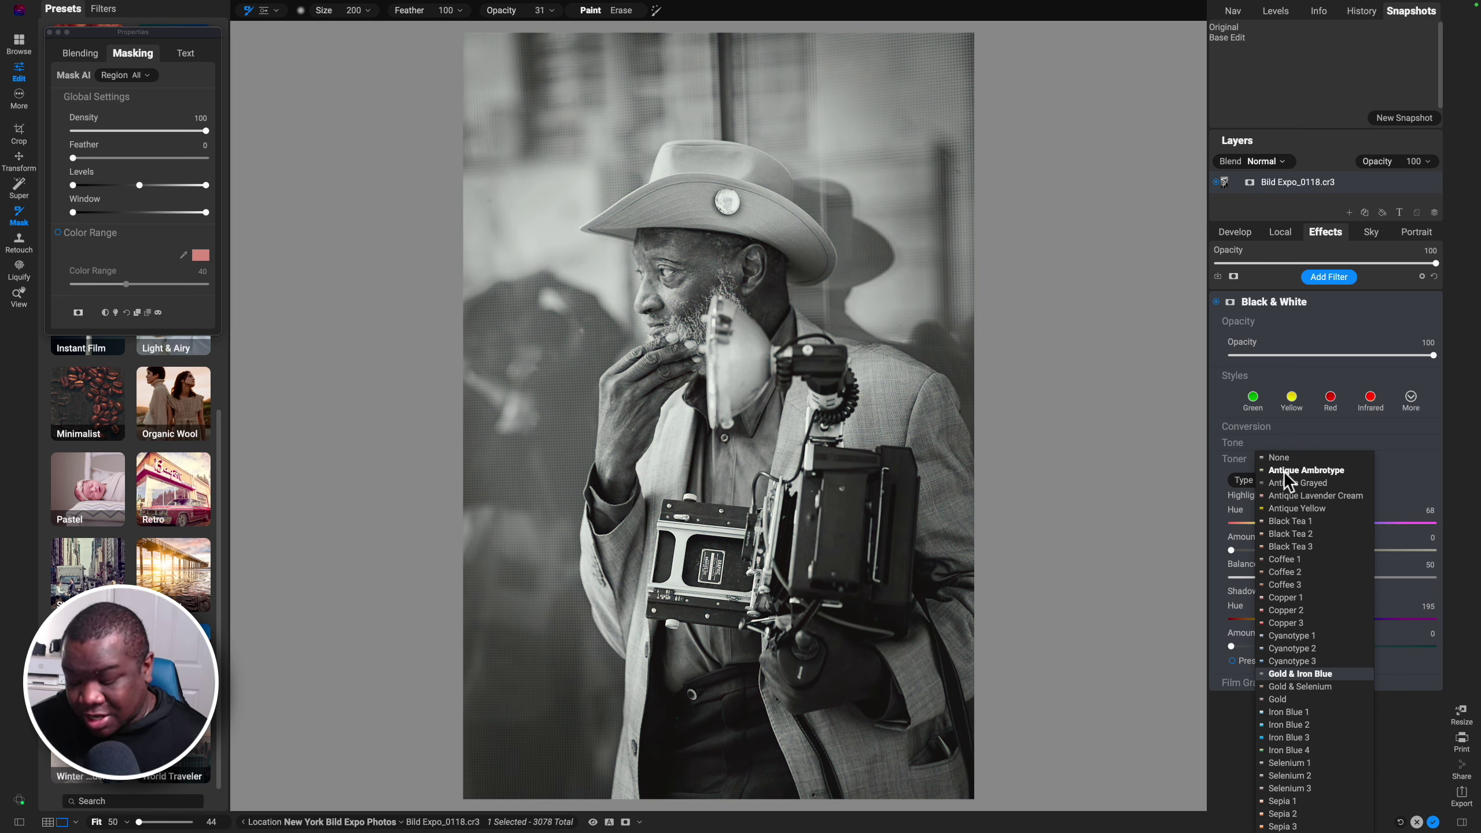
pyautogui.press('Down')
pyautogui.press('Down')
pyautogui.press('Down')
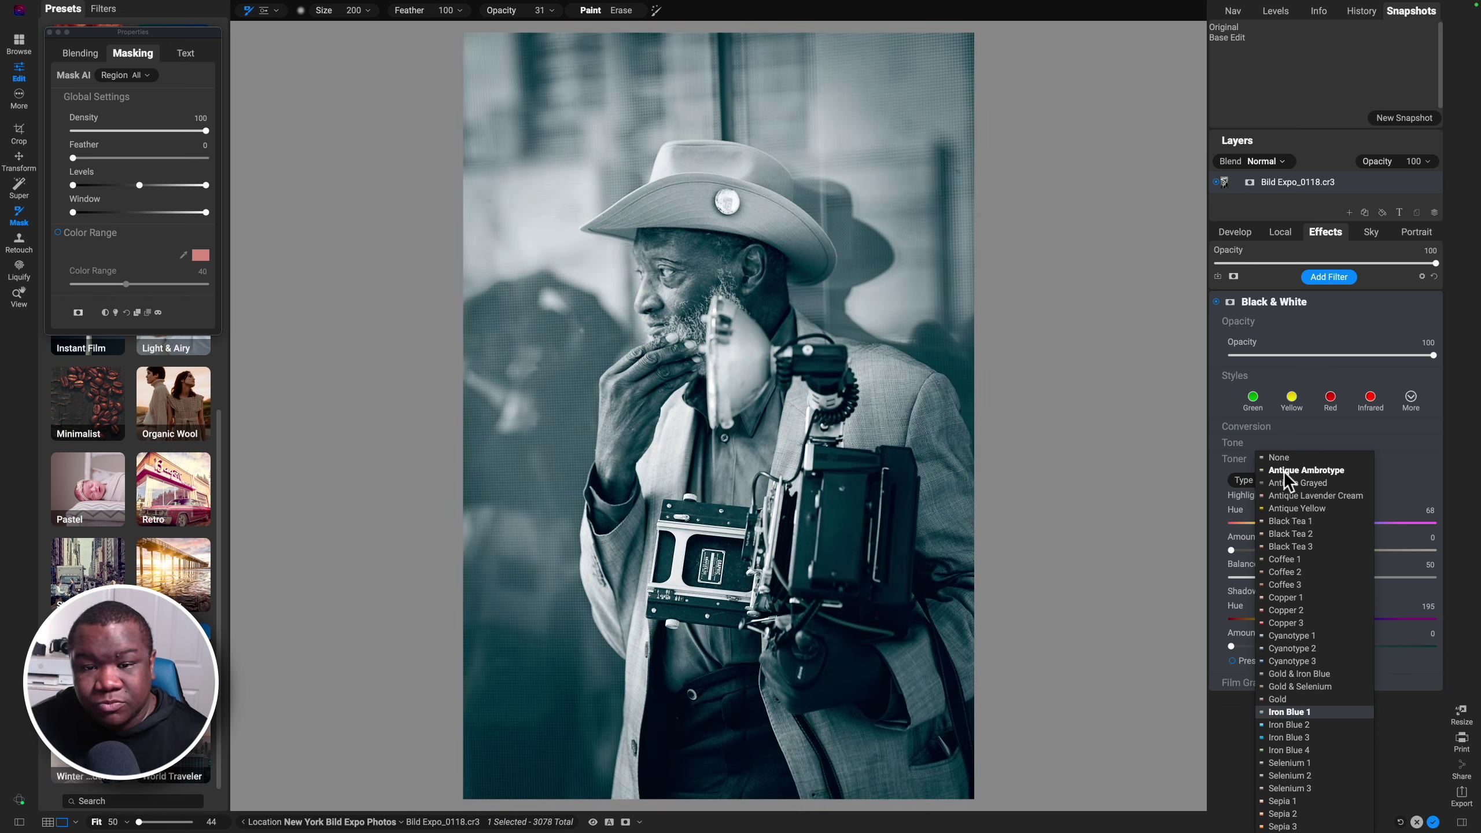
pyautogui.press('Up')
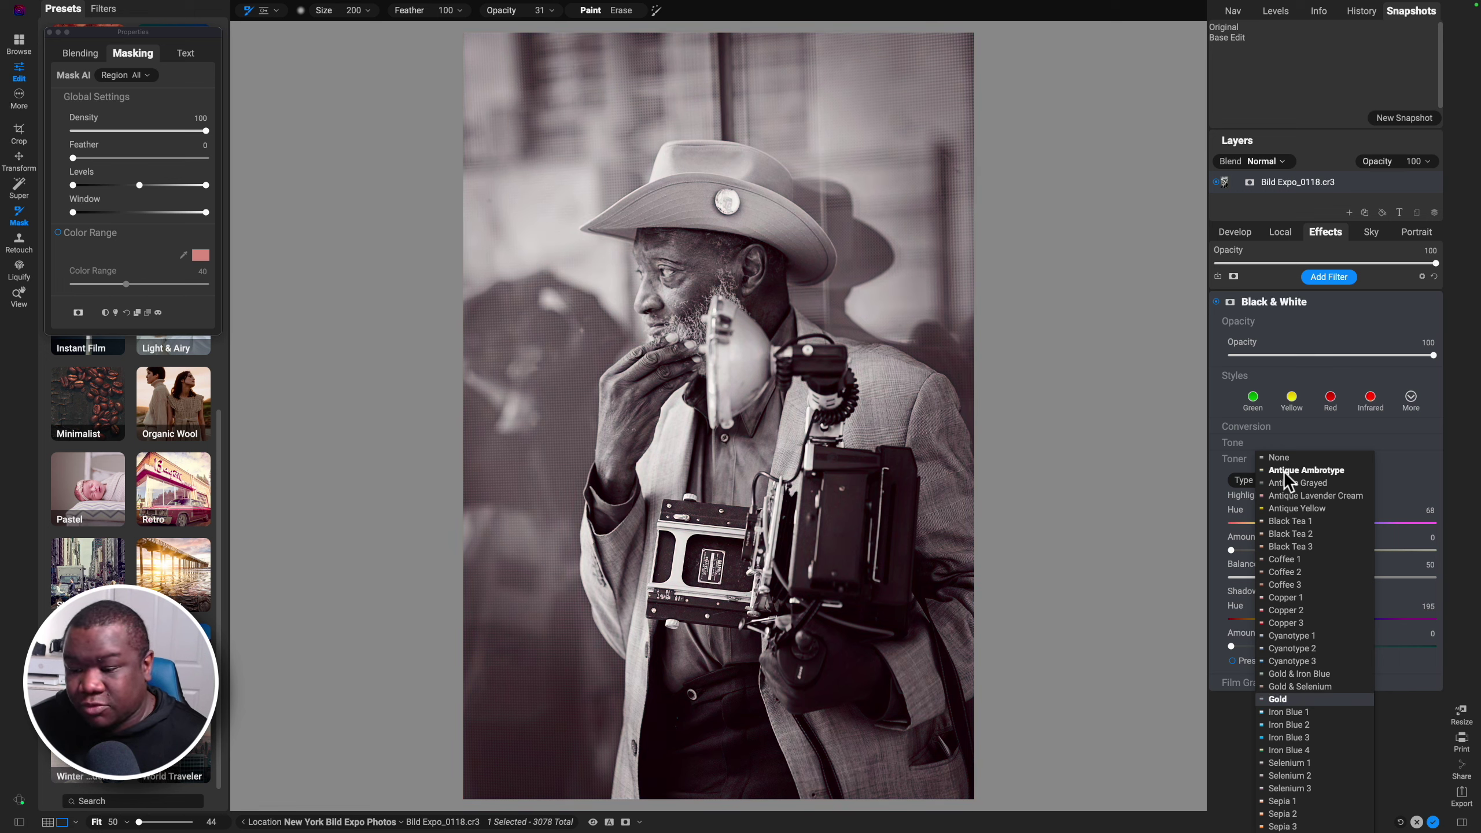
pyautogui.press('Down')
pyautogui.press('Down')
pyautogui.press('Down')
pyautogui.press('Down')
pyautogui.press('Down')
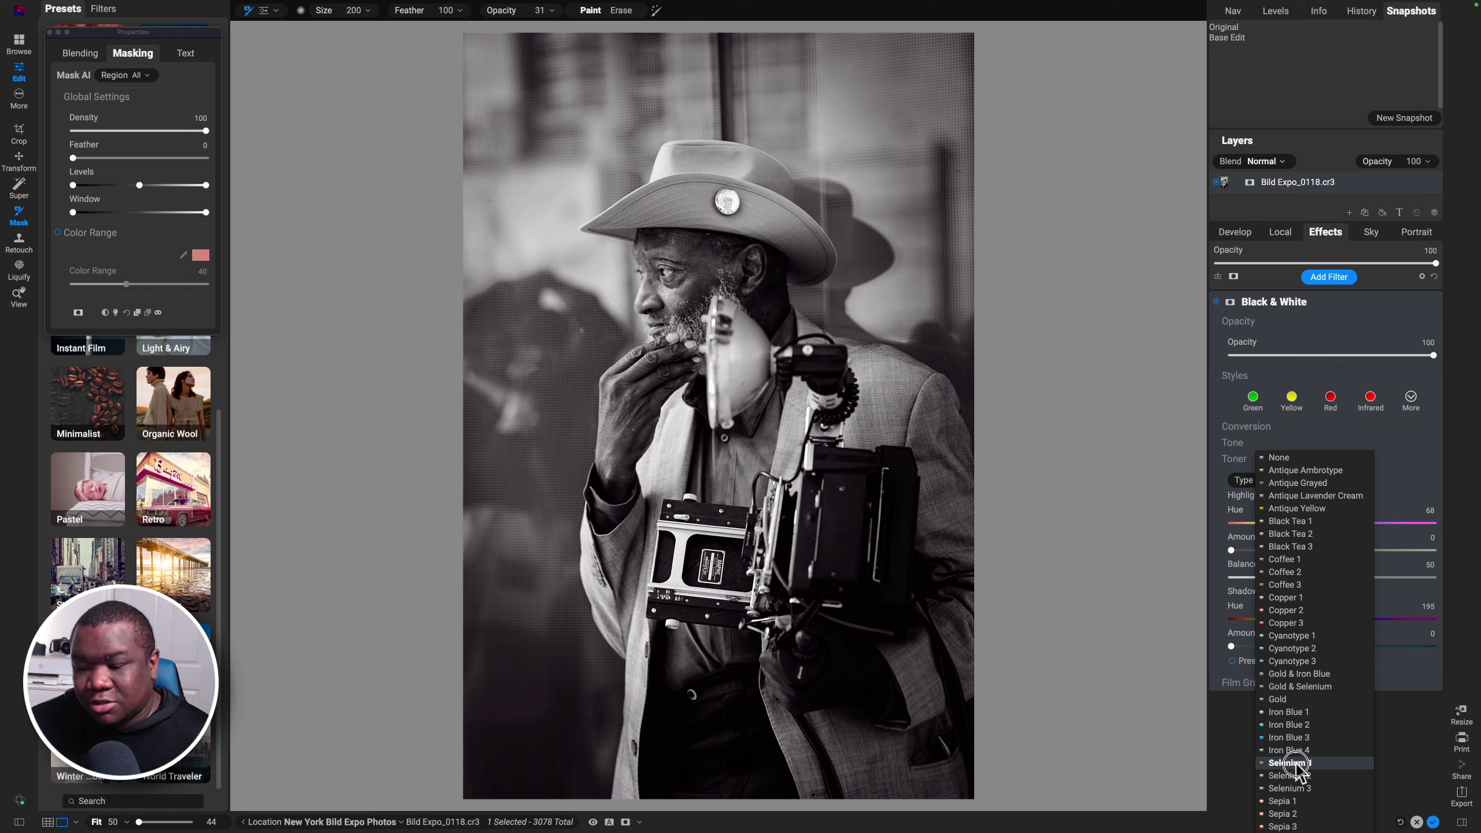
pyautogui.click(1296, 762)
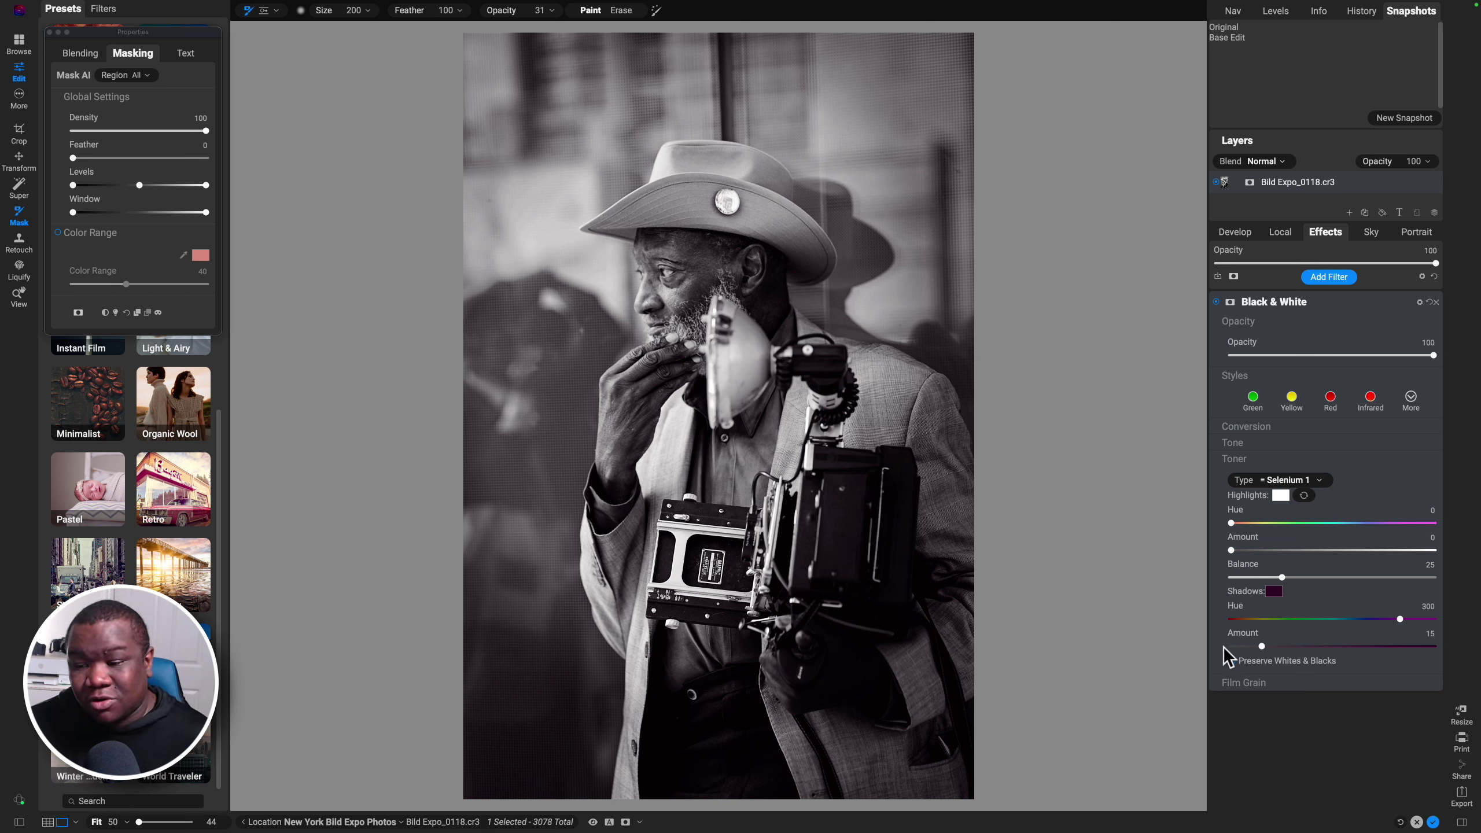
# Adjust the shadow tint to a custom purple and enable Preserve Whites & Blacks.
pyautogui.click(1275, 592)
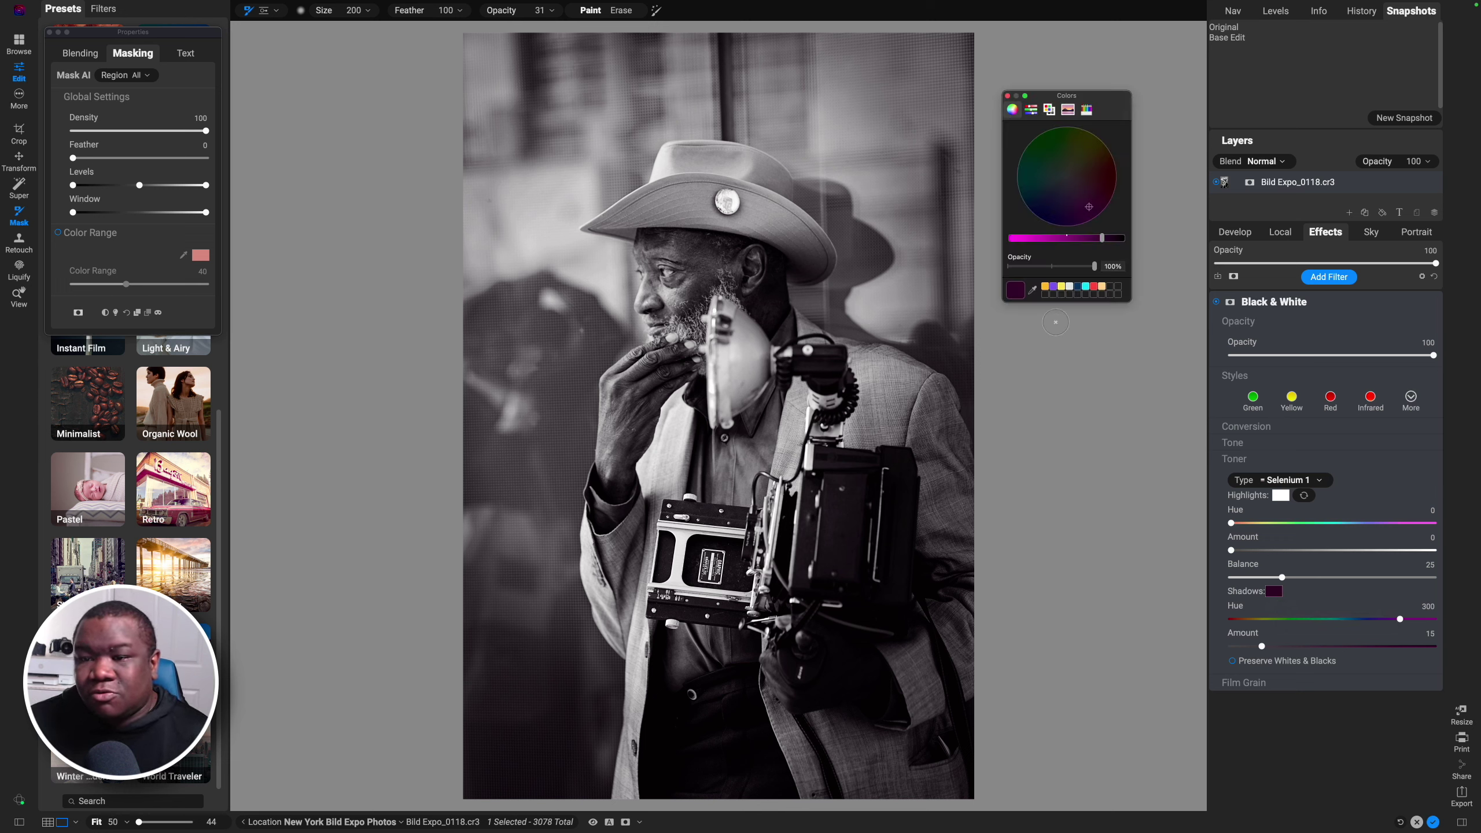
pyautogui.moveTo(1102, 238); pyautogui.dragTo(1082, 241)
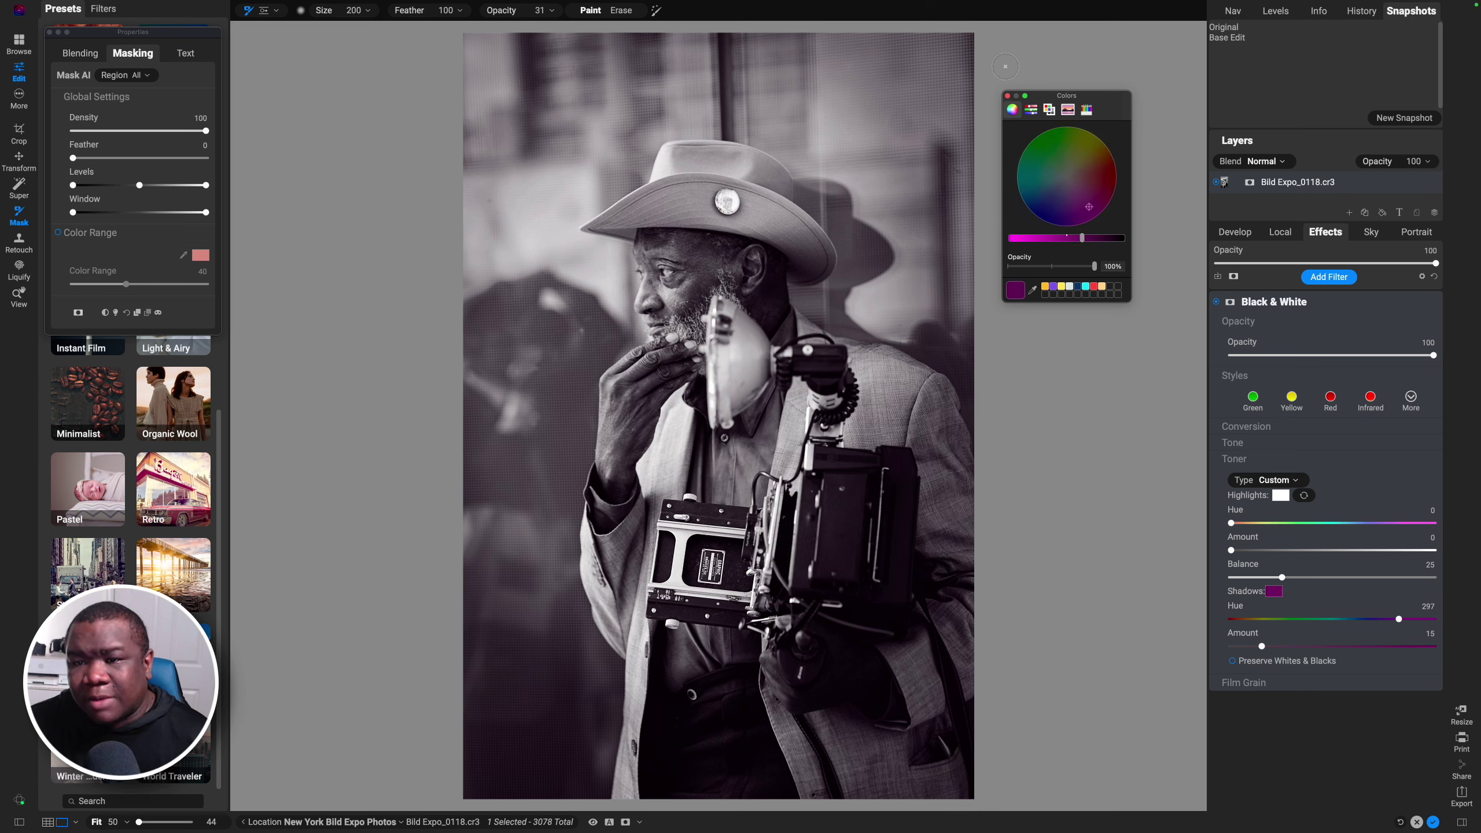
pyautogui.click(1008, 95)
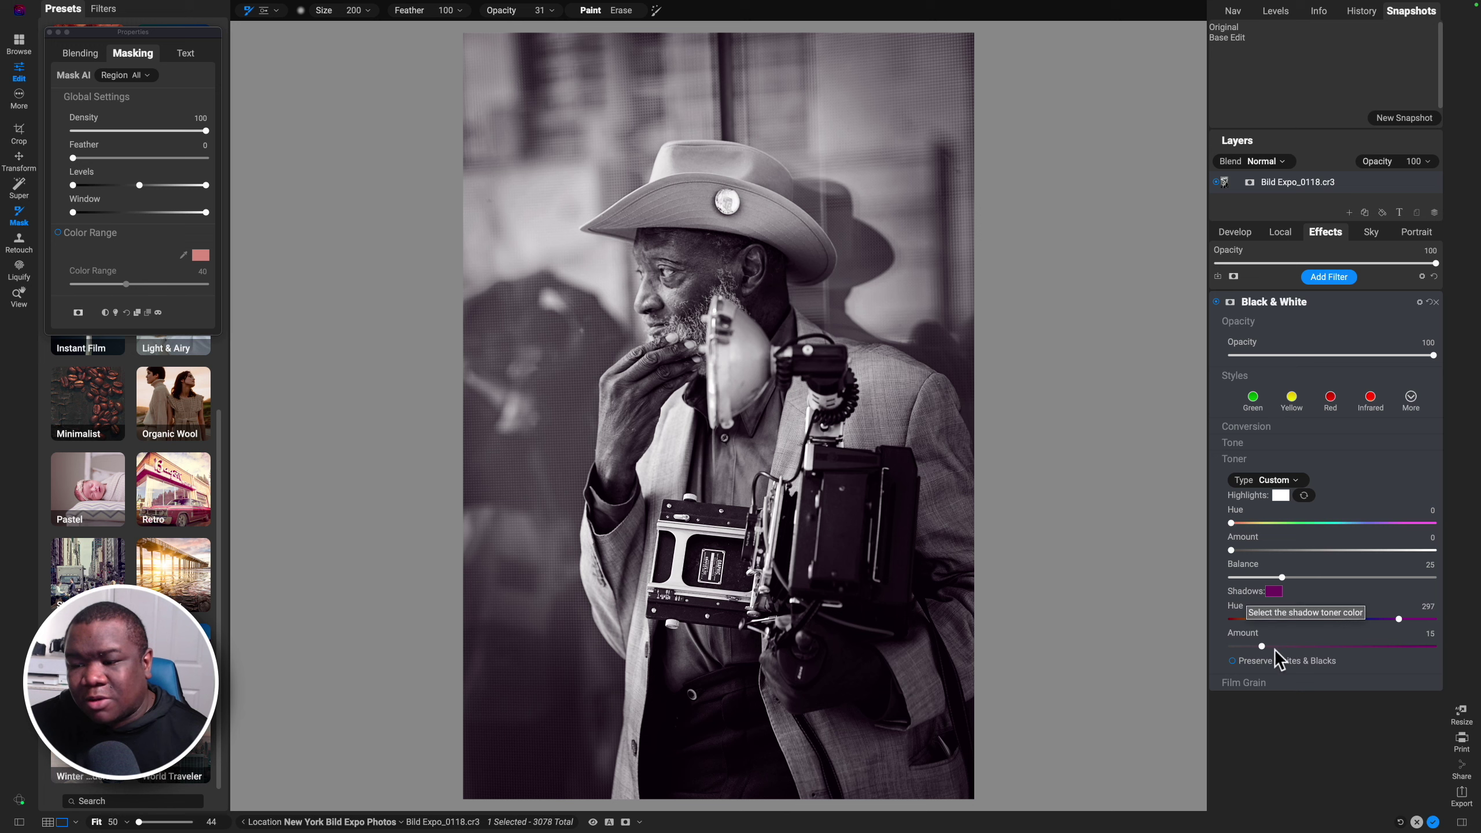
pyautogui.click(1234, 661)
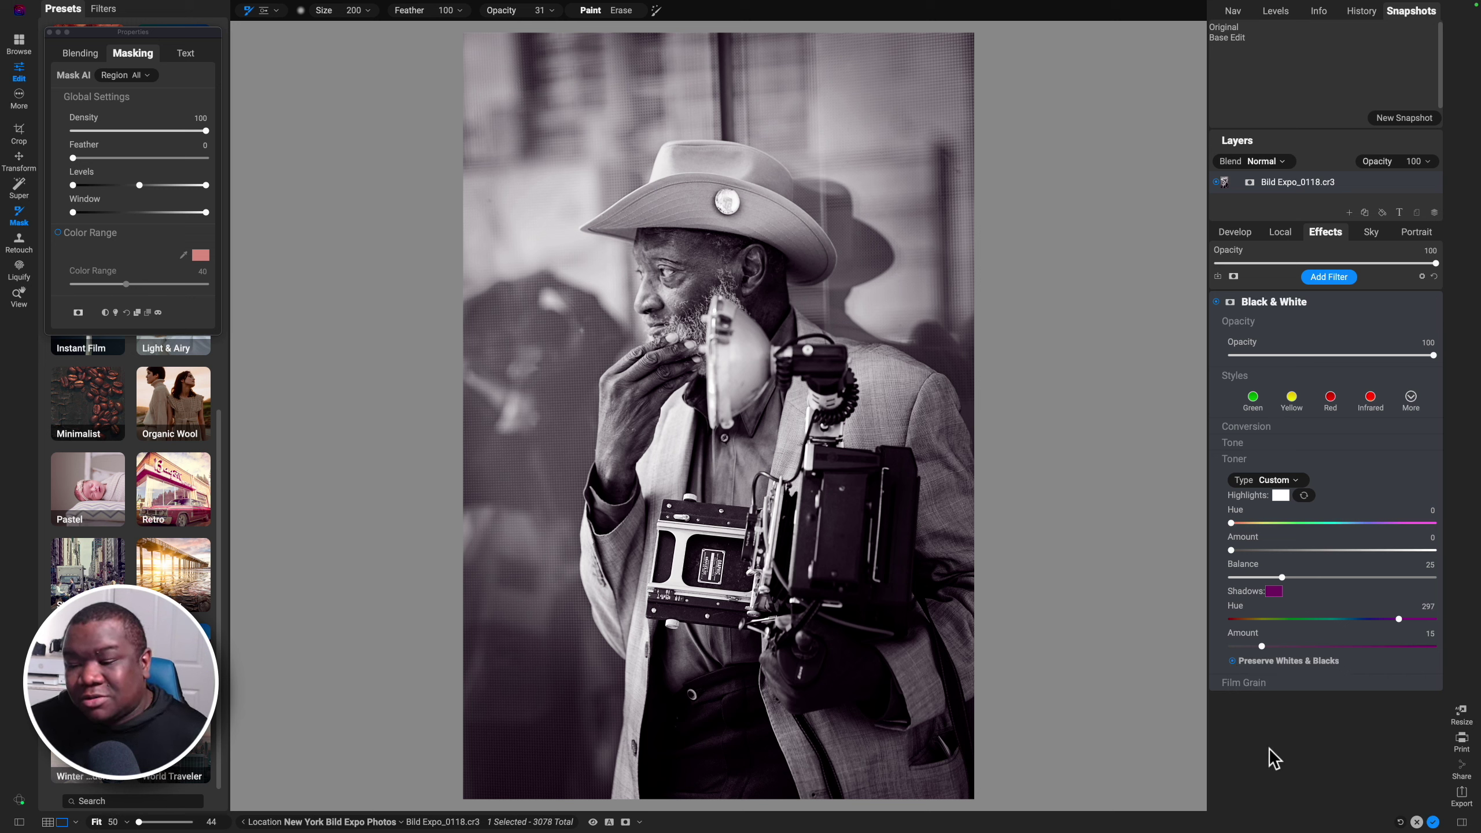
# Collapse the toner and film grain panels and open the filter browser for a new effect.
pyautogui.click(1268, 460)
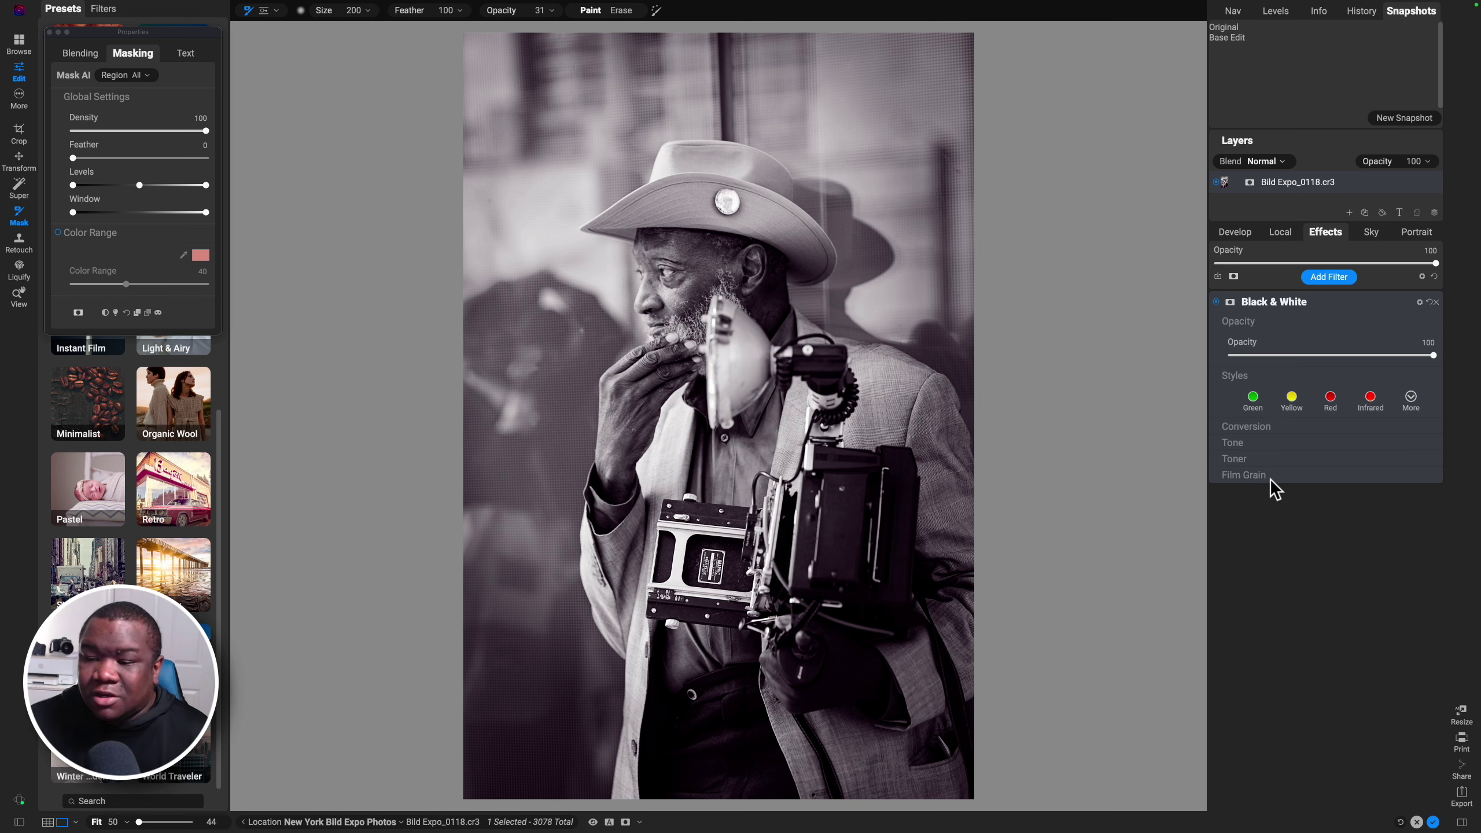
pyautogui.click(1266, 478)
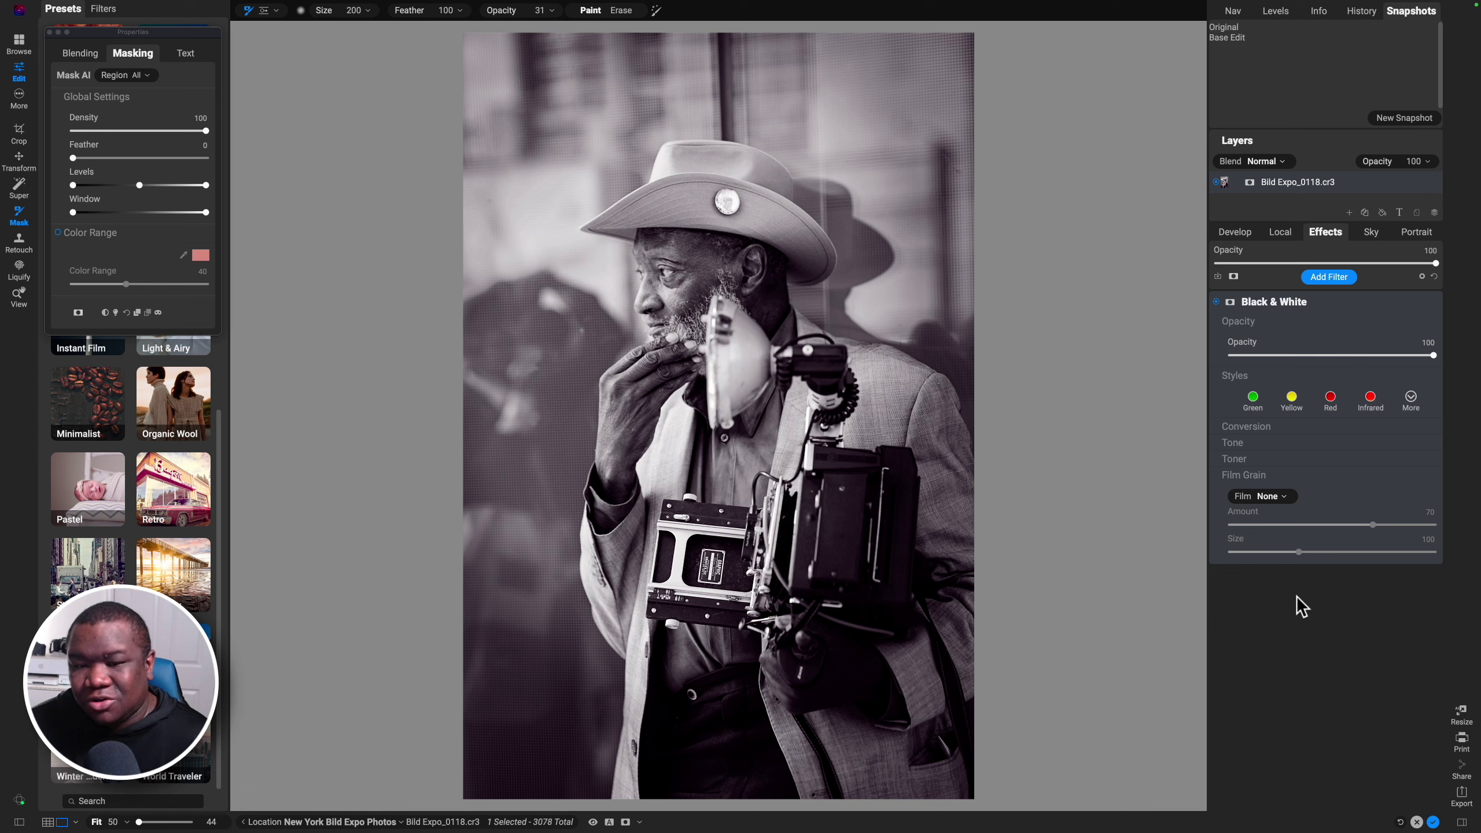
pyautogui.click(1266, 475)
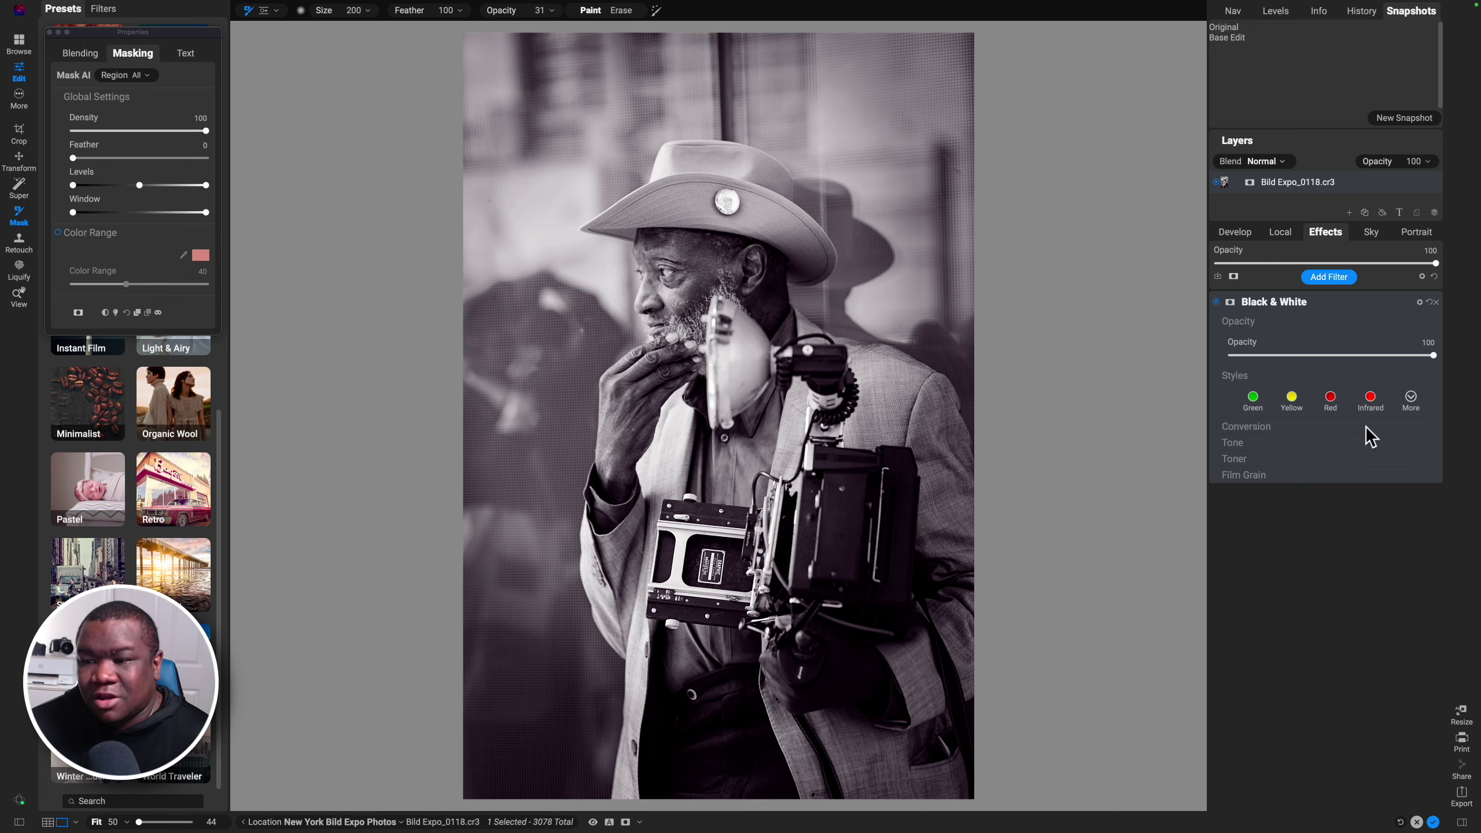
pyautogui.click(1330, 276)
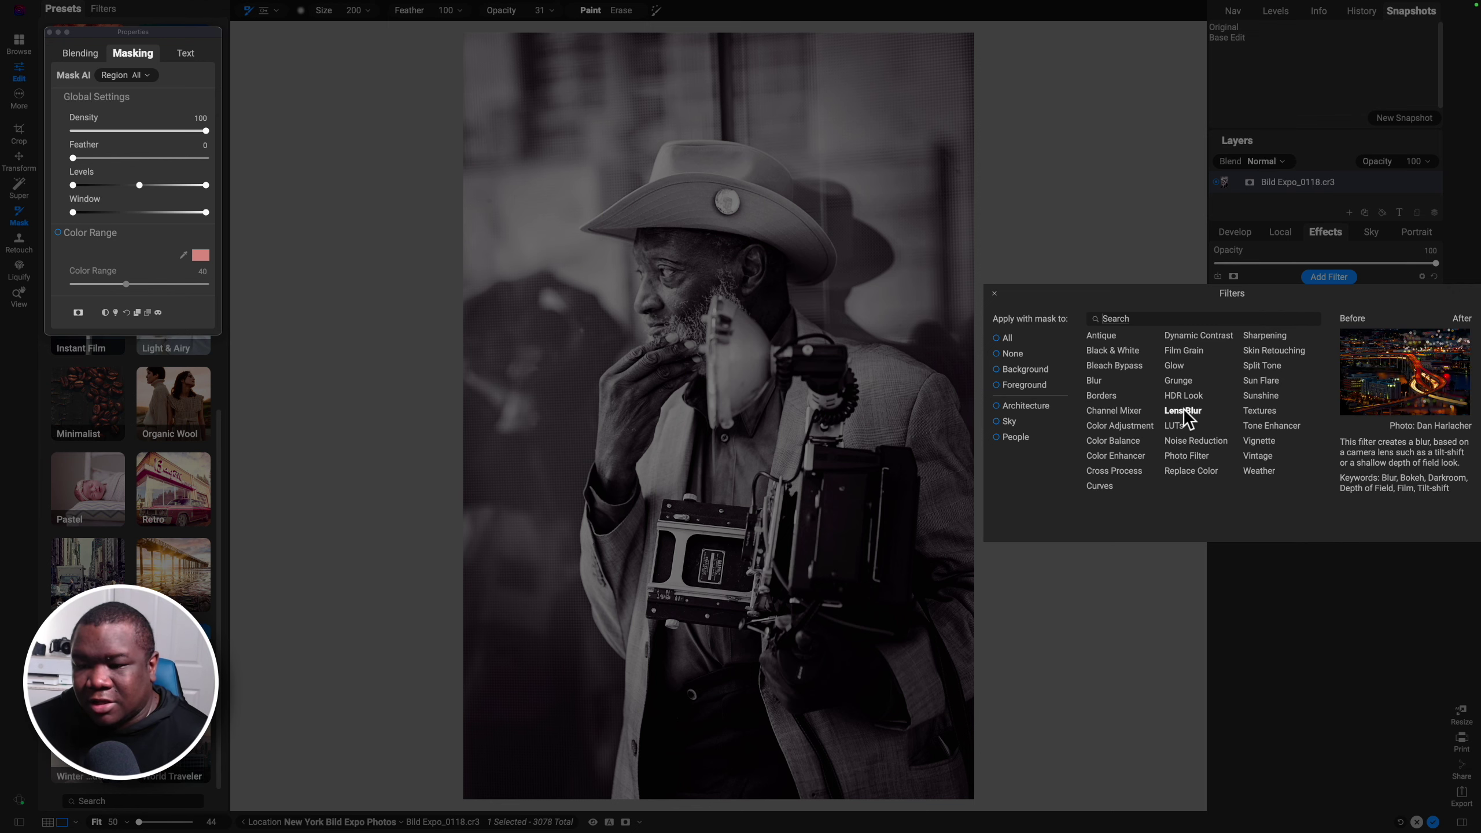
# Add a Lens Blur filter in Overlay blend mode, after trying Soft Light, at 60 opacity.
pyautogui.press('Escape')
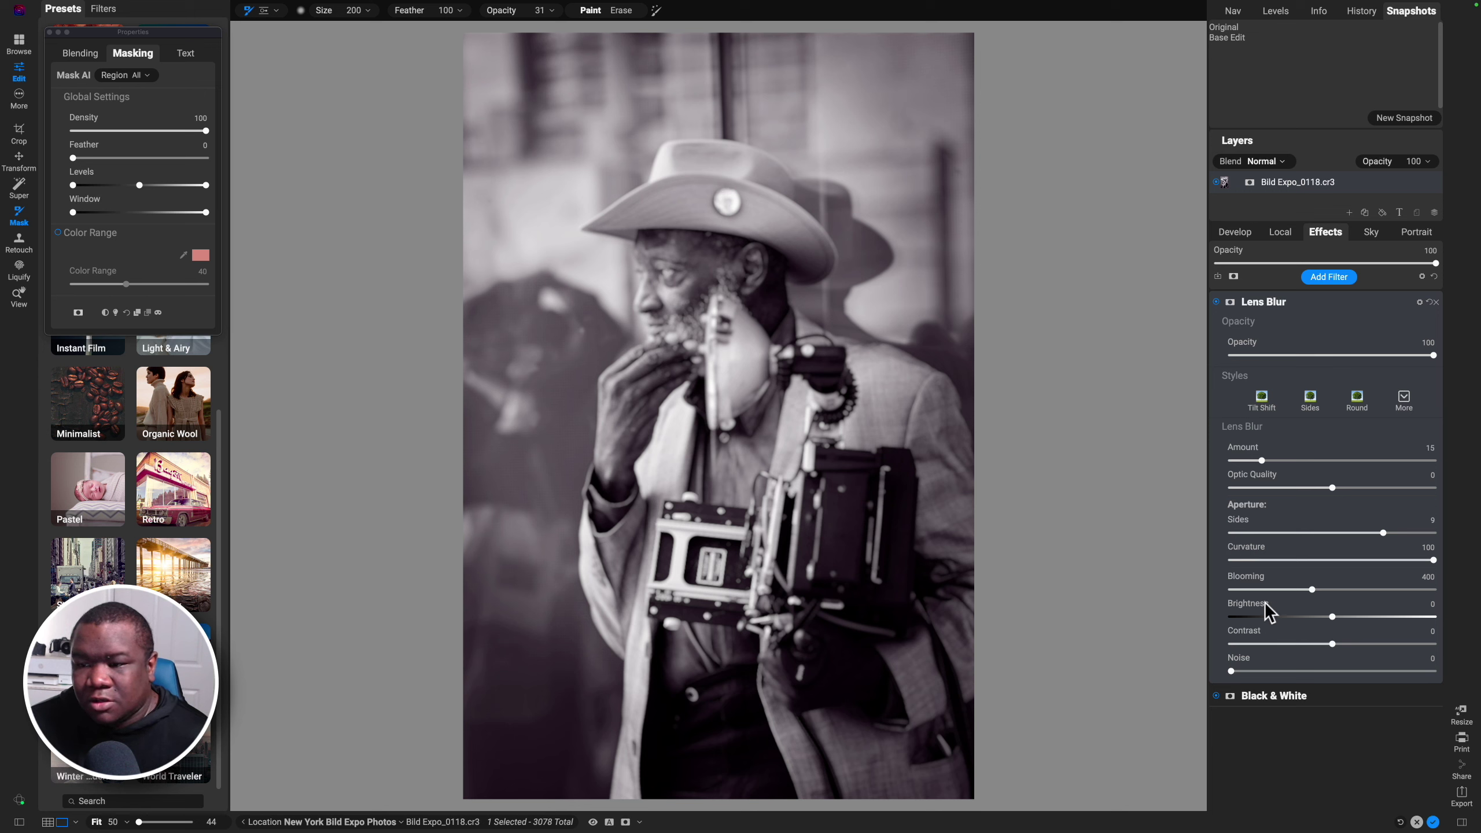
pyautogui.click(87, 53)
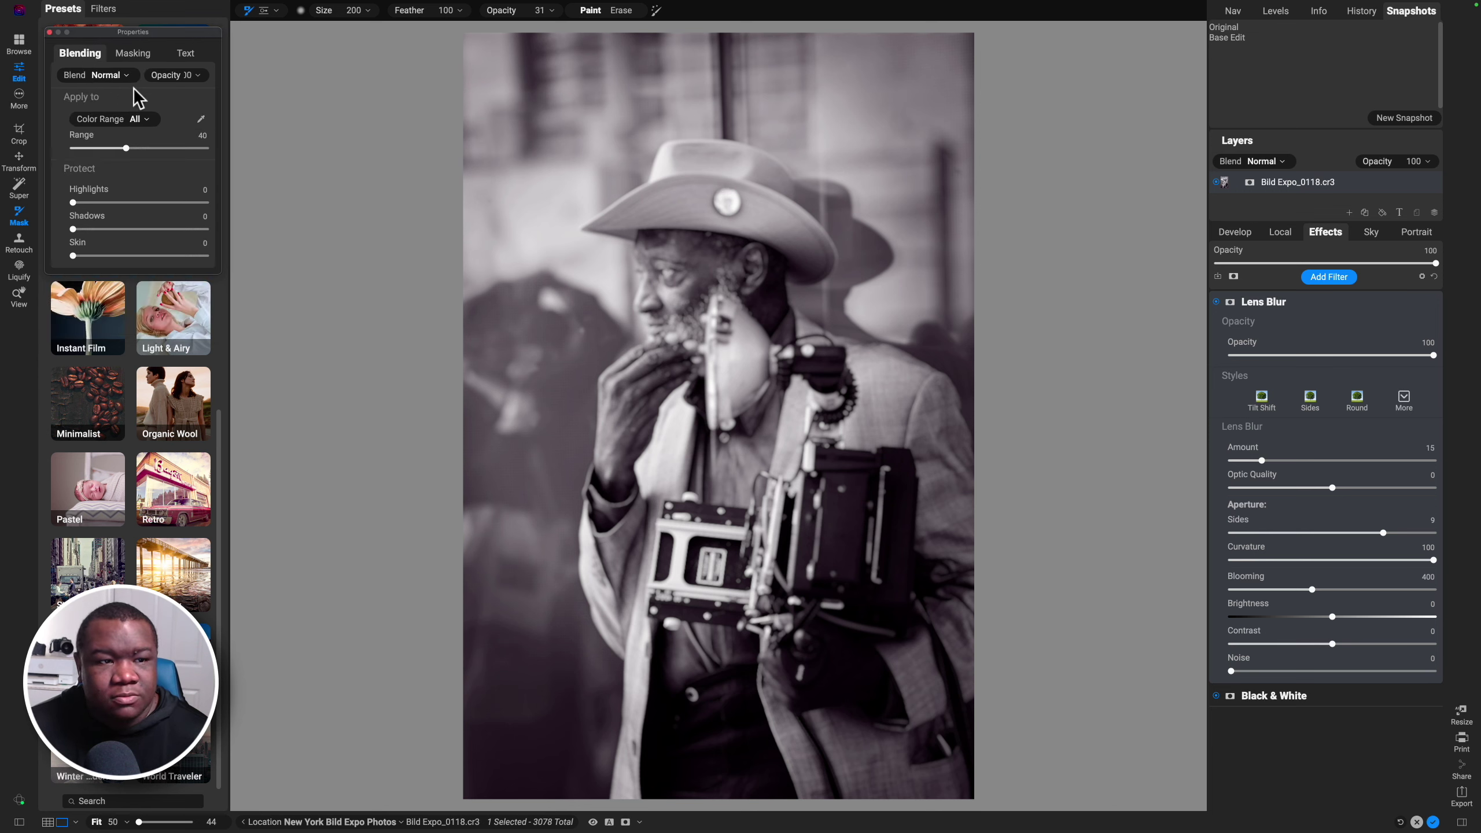
pyautogui.click(116, 74)
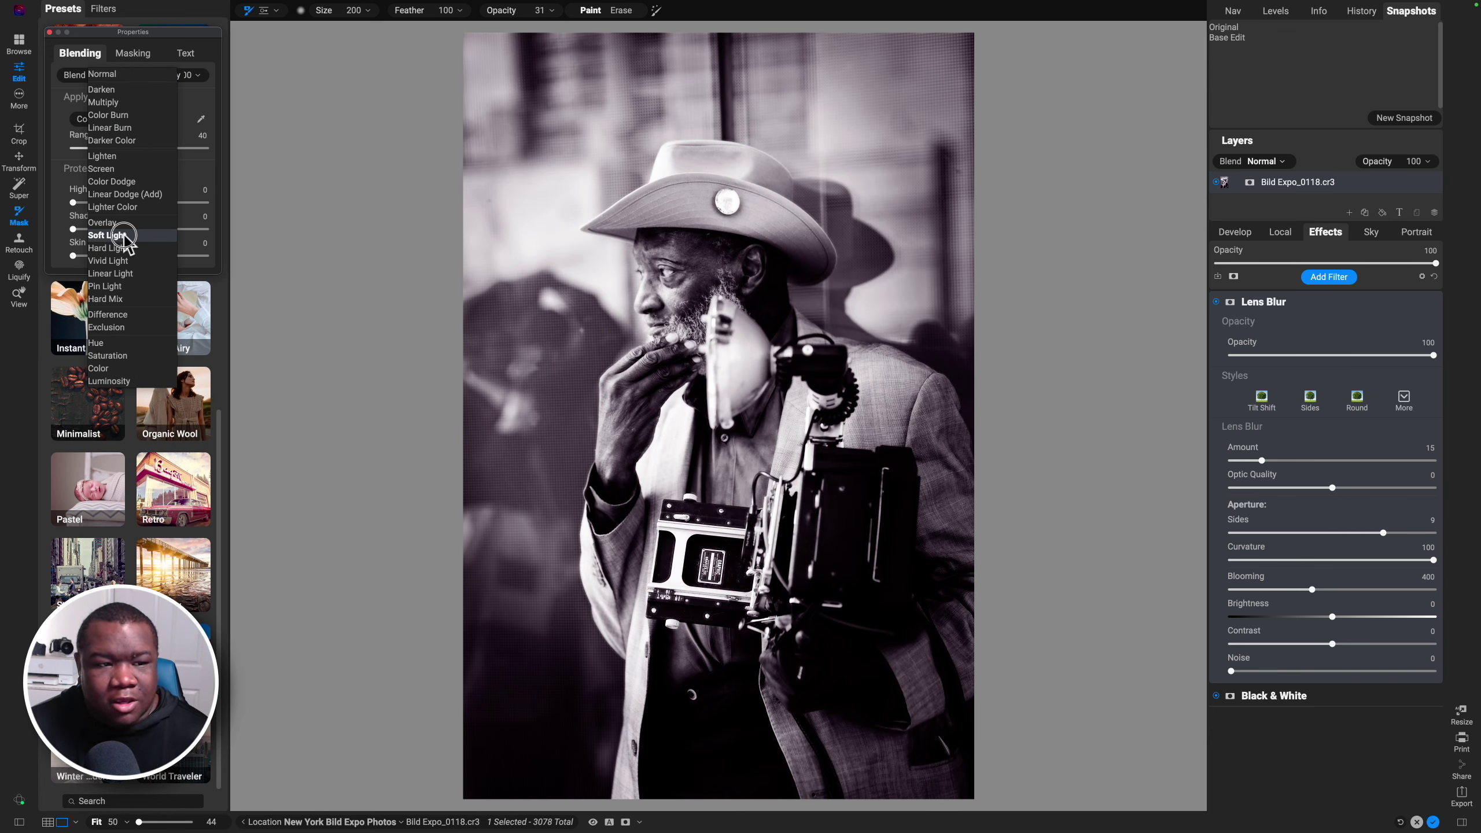
pyautogui.click(124, 236)
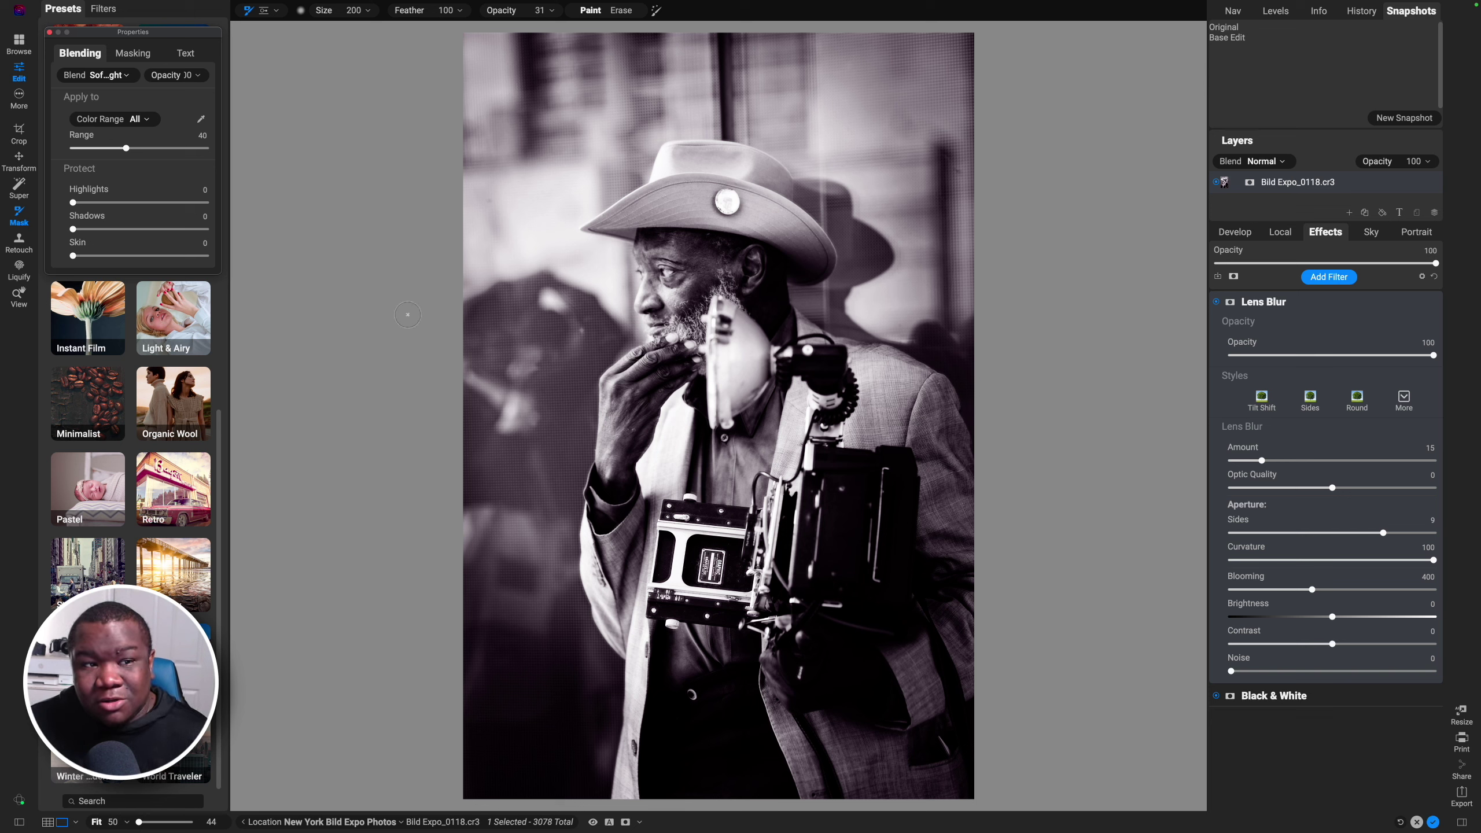
pyautogui.click(114, 75)
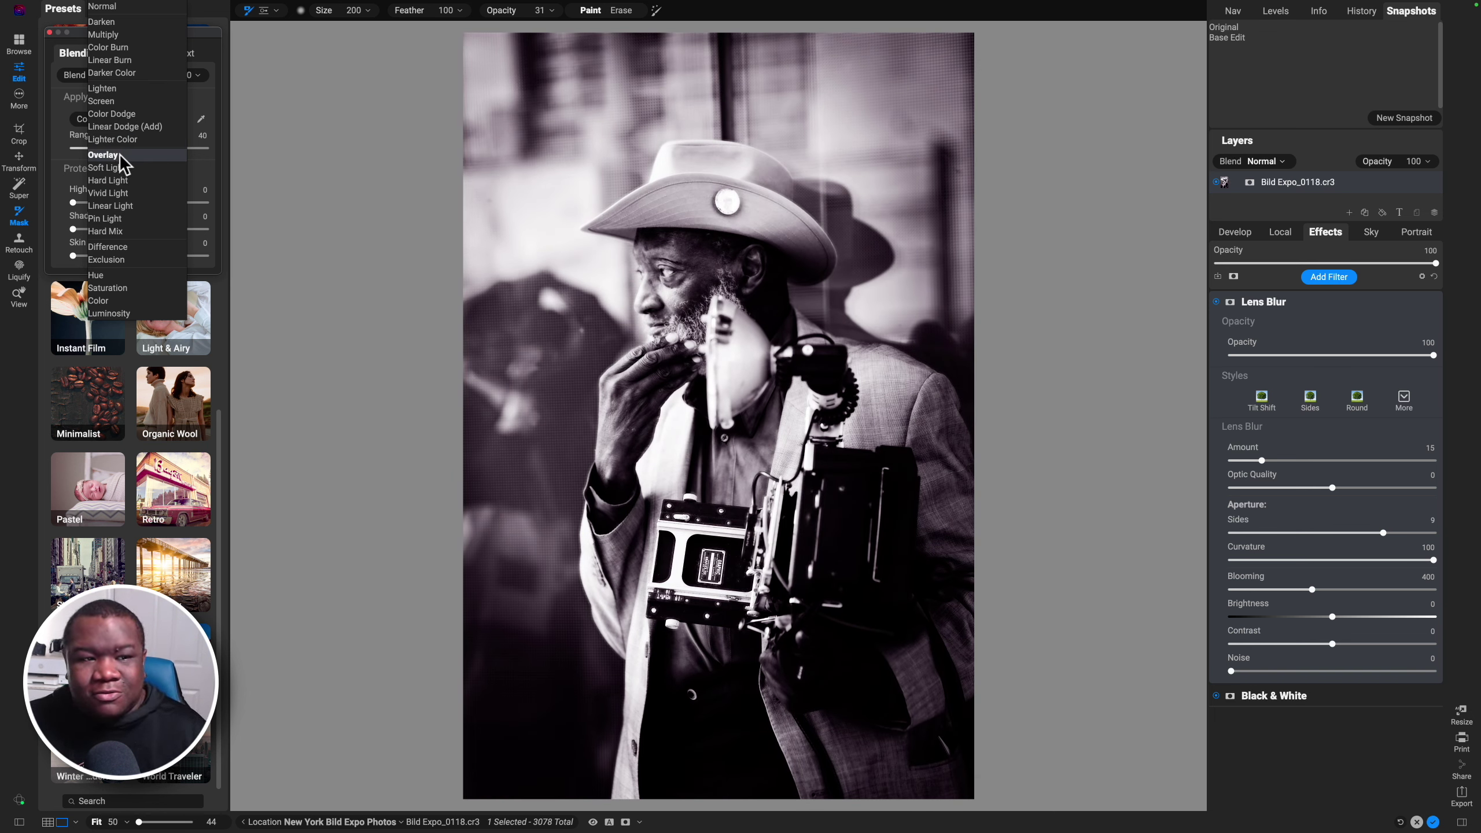
pyautogui.click(119, 153)
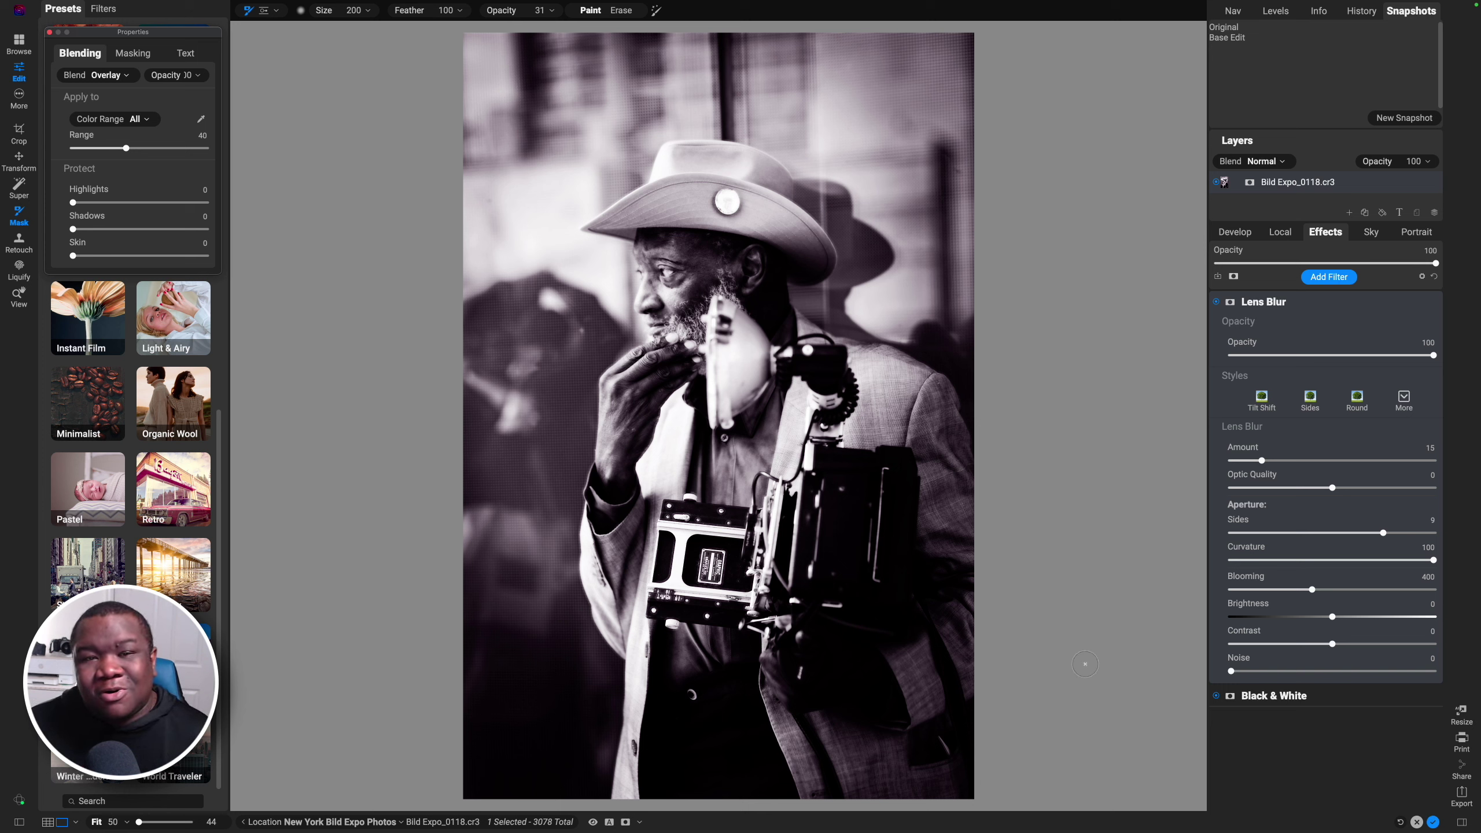
pyautogui.moveTo(1433, 355); pyautogui.dragTo(1353, 357)
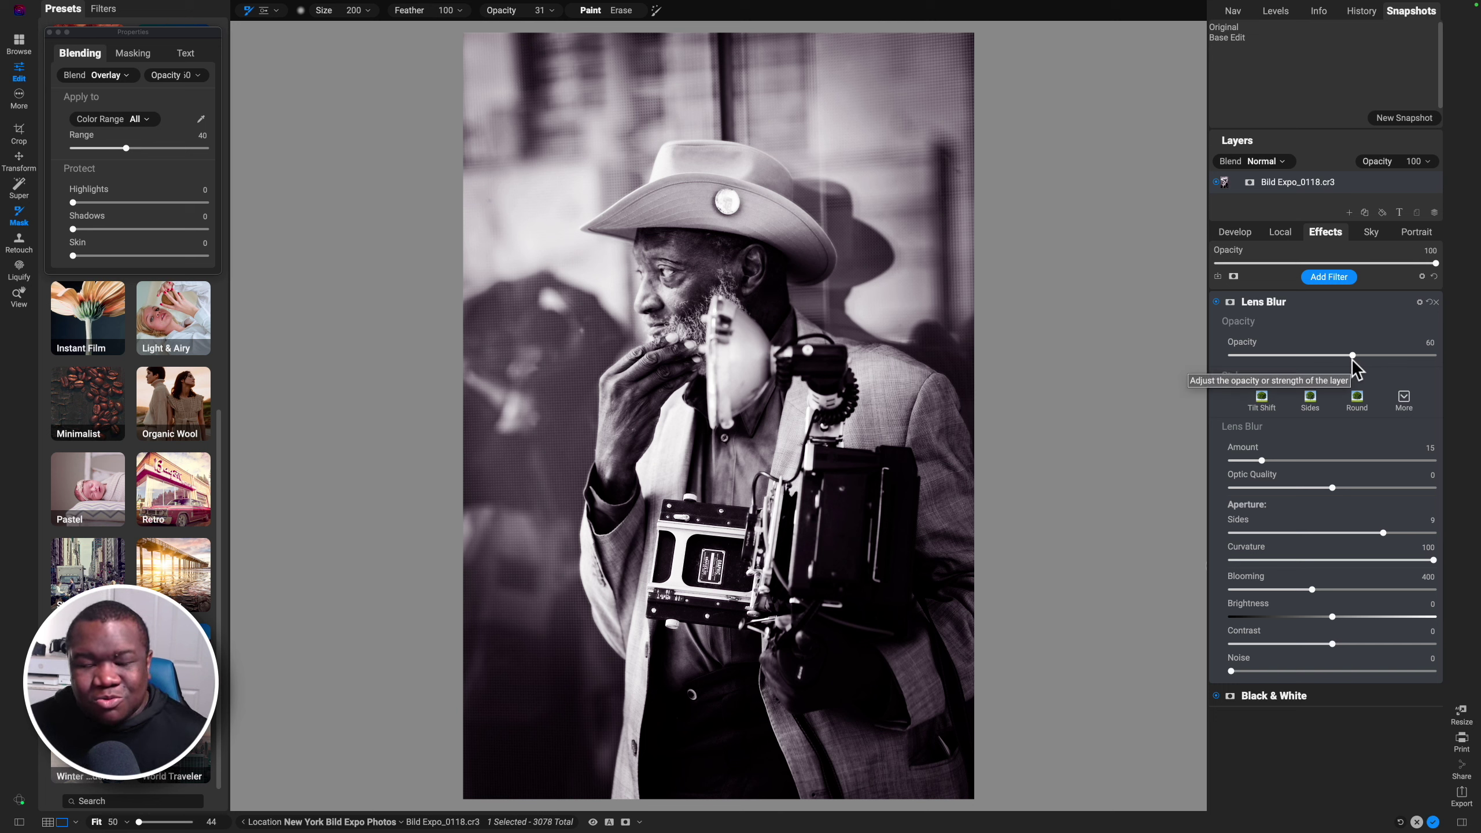
# Erase the Lens Blur mask over the face, from eye to cheek, at 100 brush opacity.
pyautogui.click(1231, 302)
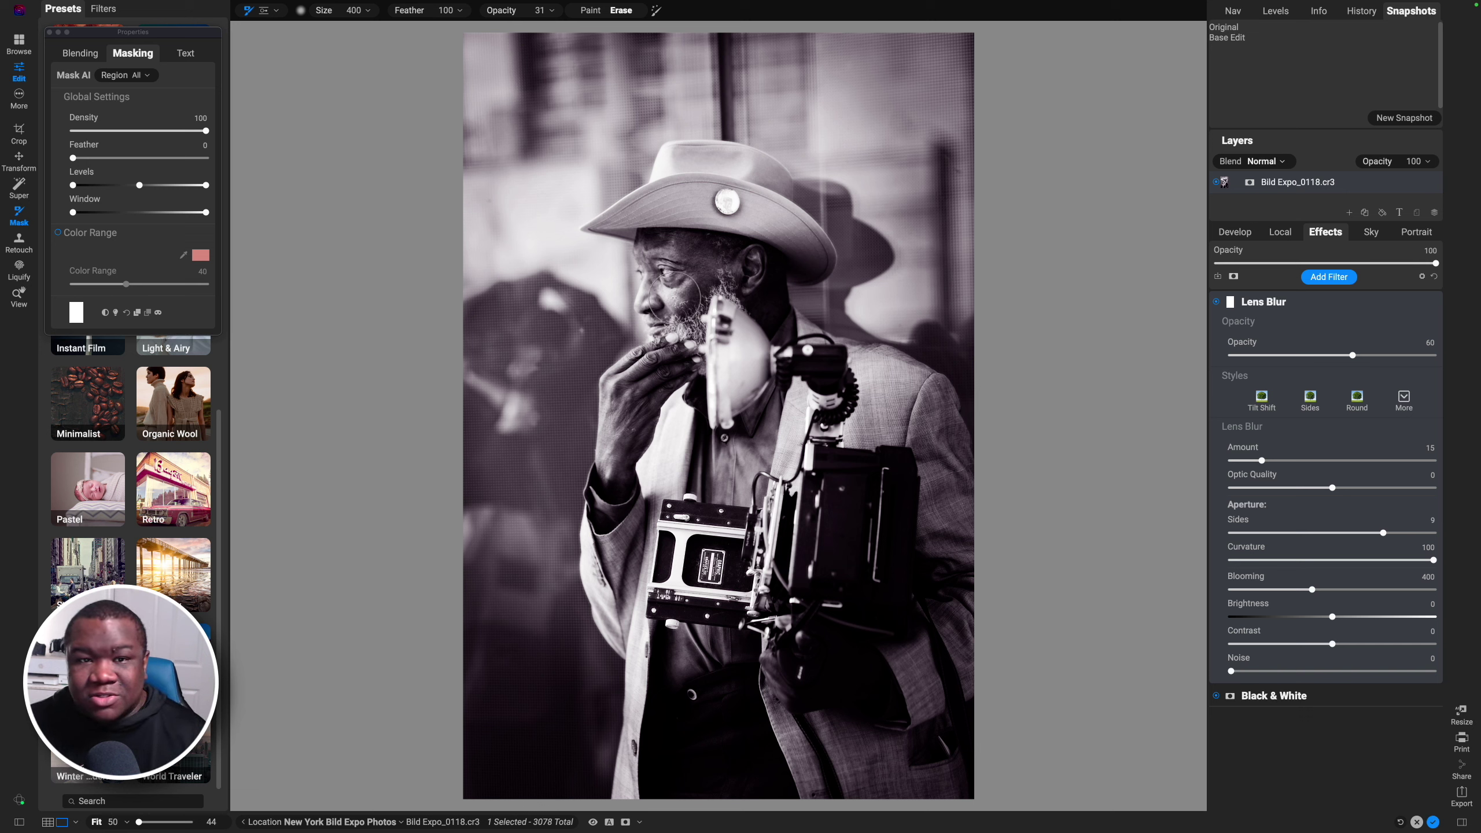
pyautogui.press(']')
pyautogui.press(']')
pyautogui.press(']')
pyautogui.press(']')
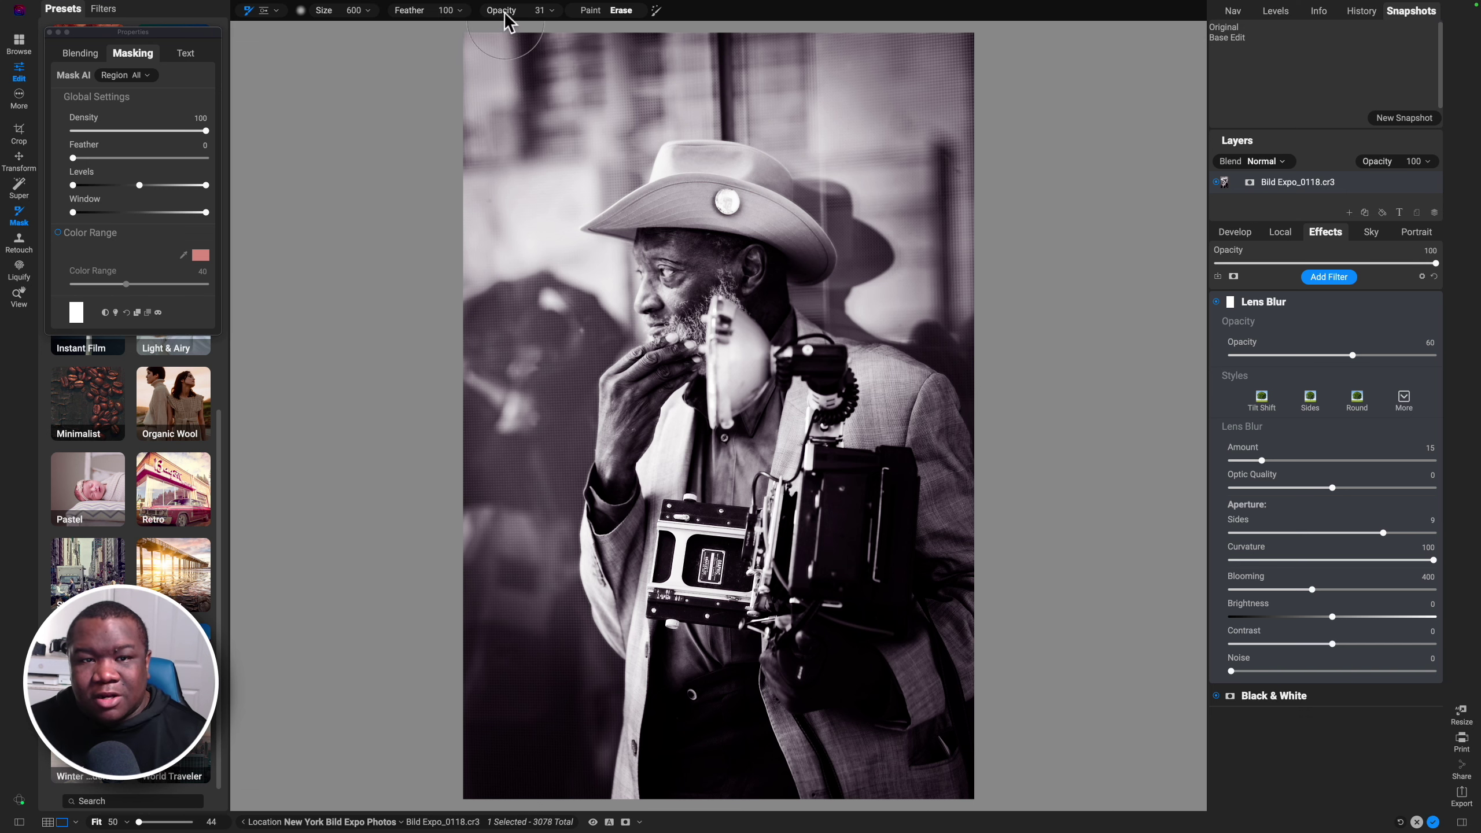
pyautogui.moveTo(498, 10)
pyautogui.mouseDown()
pyautogui.moveTo(687, 23)
pyautogui.moveTo(790, 329)
pyautogui.mouseUp()
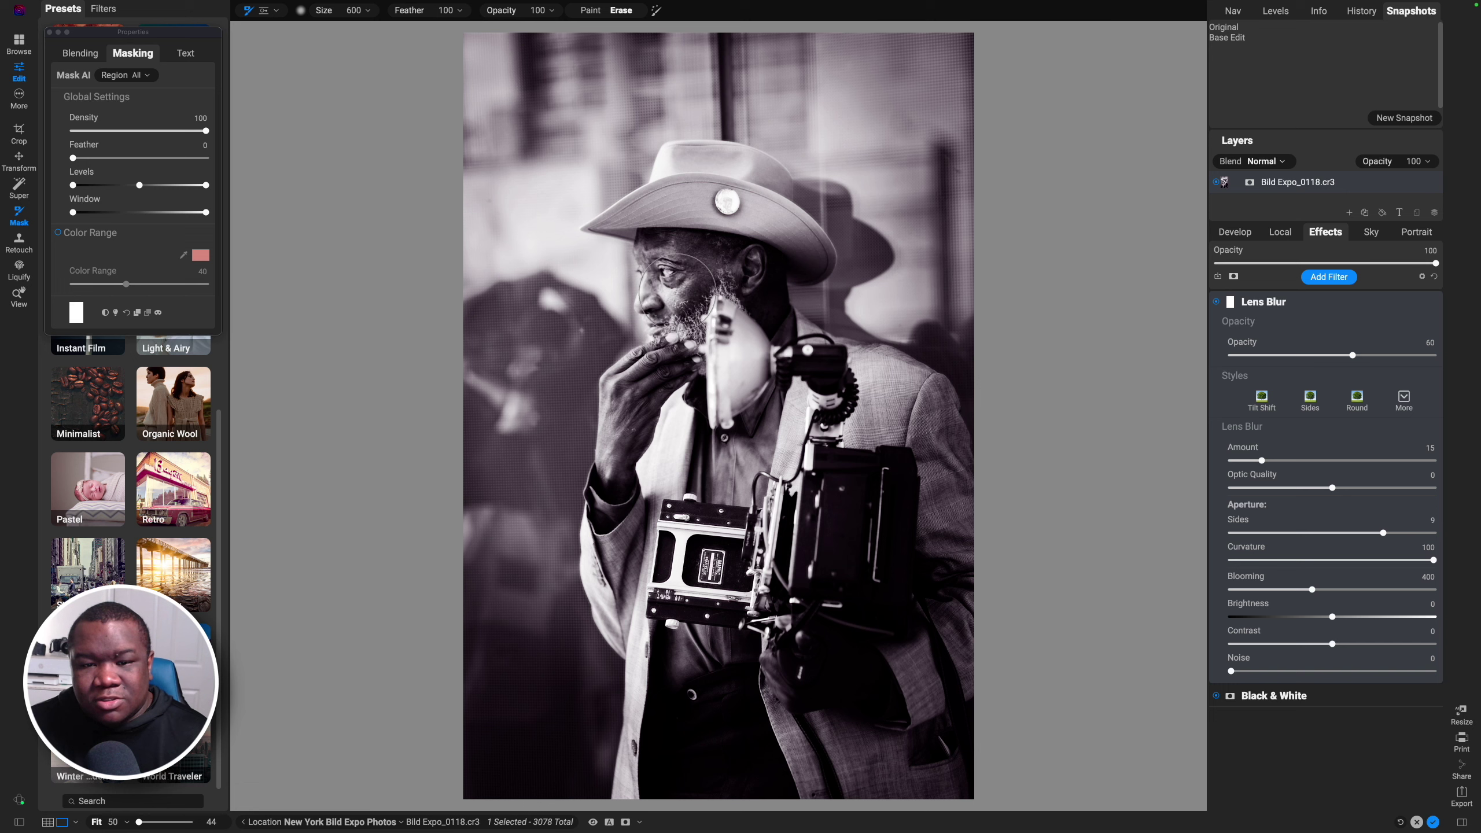
pyautogui.press('[')
pyautogui.press('[')
pyautogui.press('[')
pyautogui.click(654, 301)
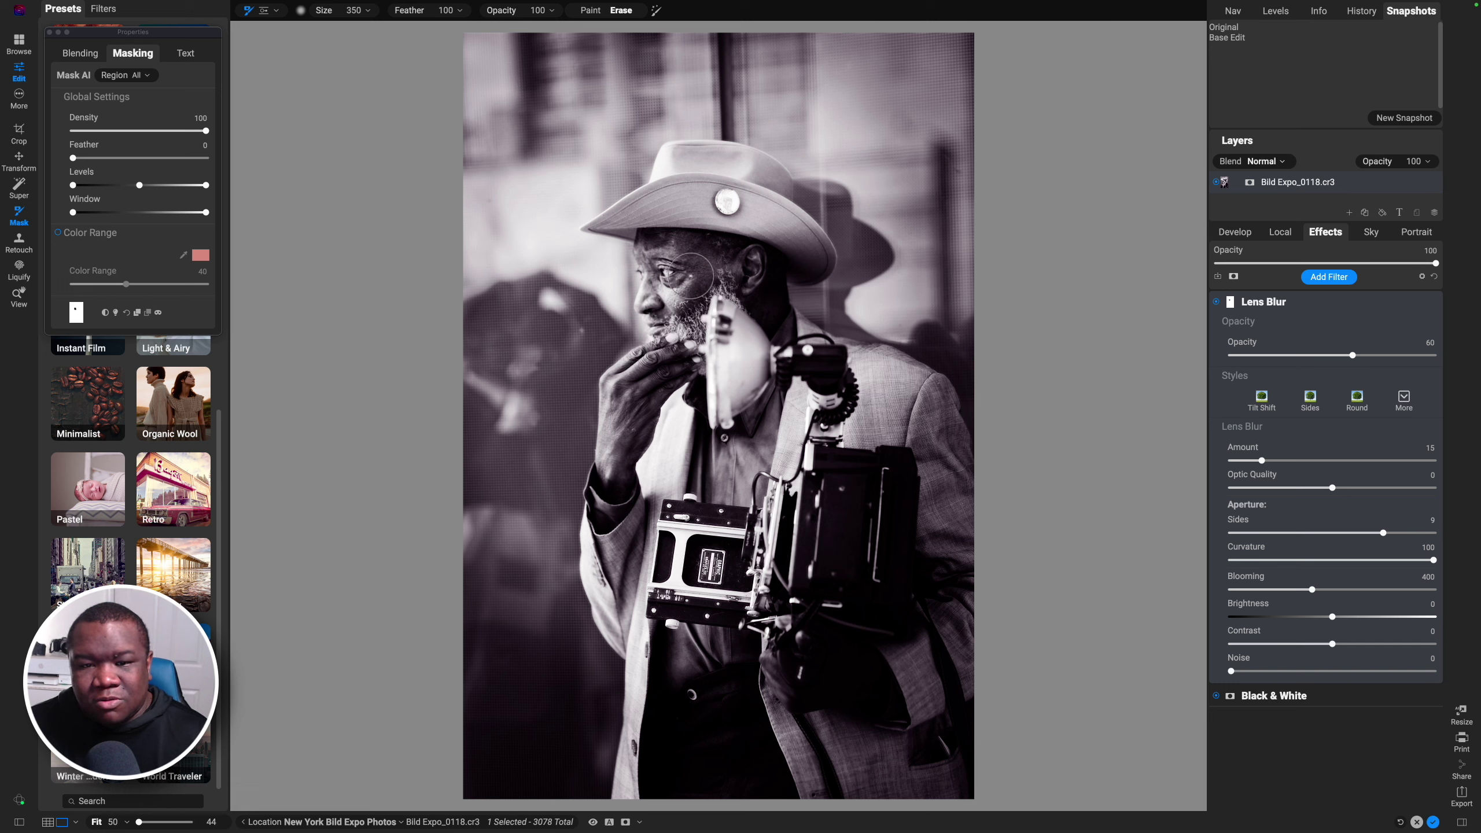
pyautogui.press(']')
pyautogui.press(']')
pyautogui.press('[')
pyautogui.press('[')
pyautogui.press(']')
pyautogui.moveTo(738, 267)
pyautogui.mouseDown()
pyautogui.moveTo(758, 280)
pyautogui.moveTo(697, 308)
pyautogui.moveTo(650, 368)
pyautogui.moveTo(672, 357)
pyautogui.moveTo(623, 374)
pyautogui.moveTo(611, 397)
pyautogui.moveTo(624, 423)
pyautogui.moveTo(676, 372)
pyautogui.moveTo(648, 383)
pyautogui.moveTo(613, 439)
pyautogui.moveTo(645, 385)
pyautogui.mouseUp()
pyautogui.press('[')
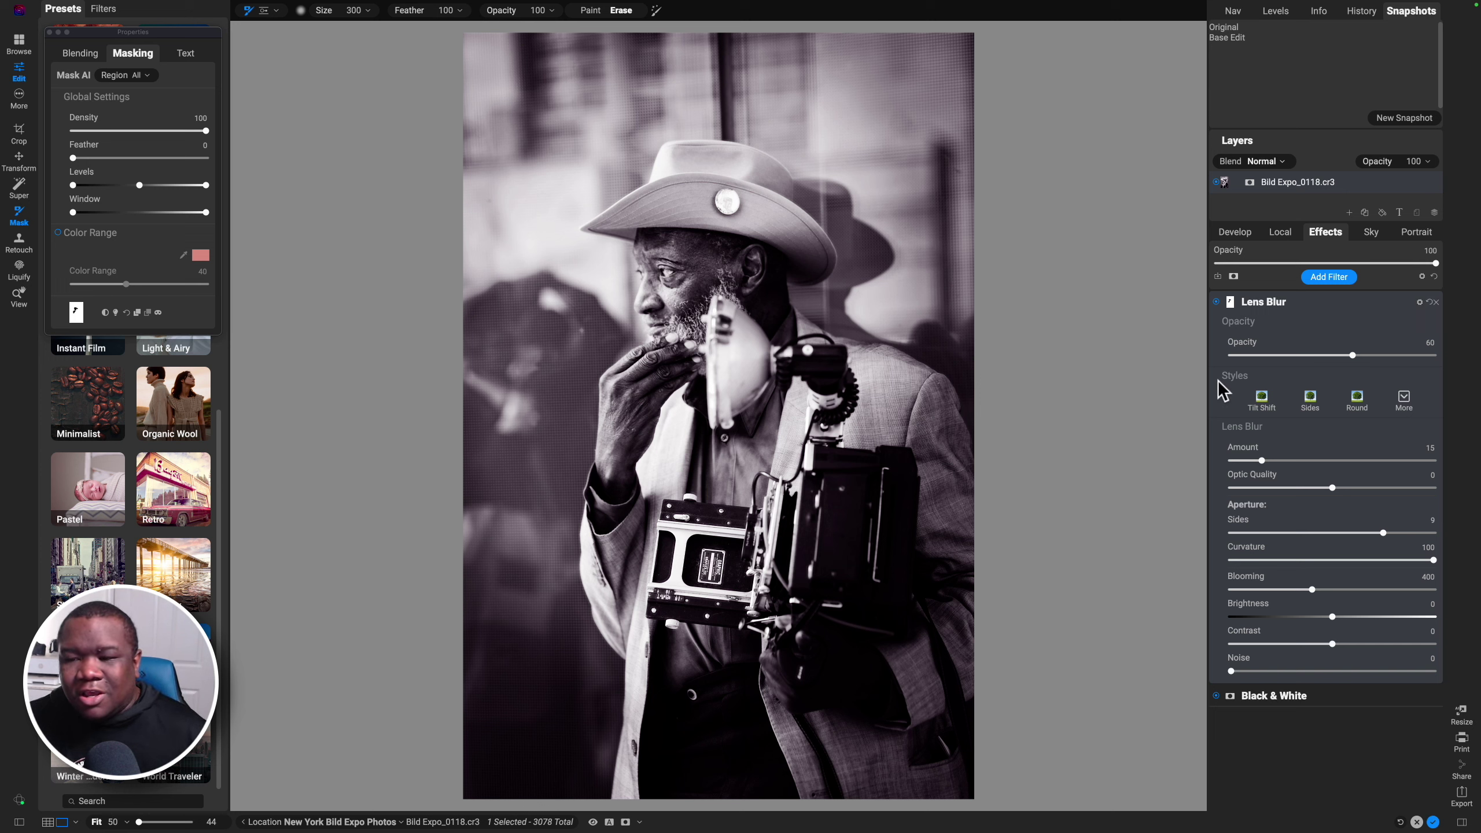
# Toggle the Lens Blur off and on to compare, then collapse its settings.
pyautogui.click(1215, 301)
pyautogui.click(1215, 301)
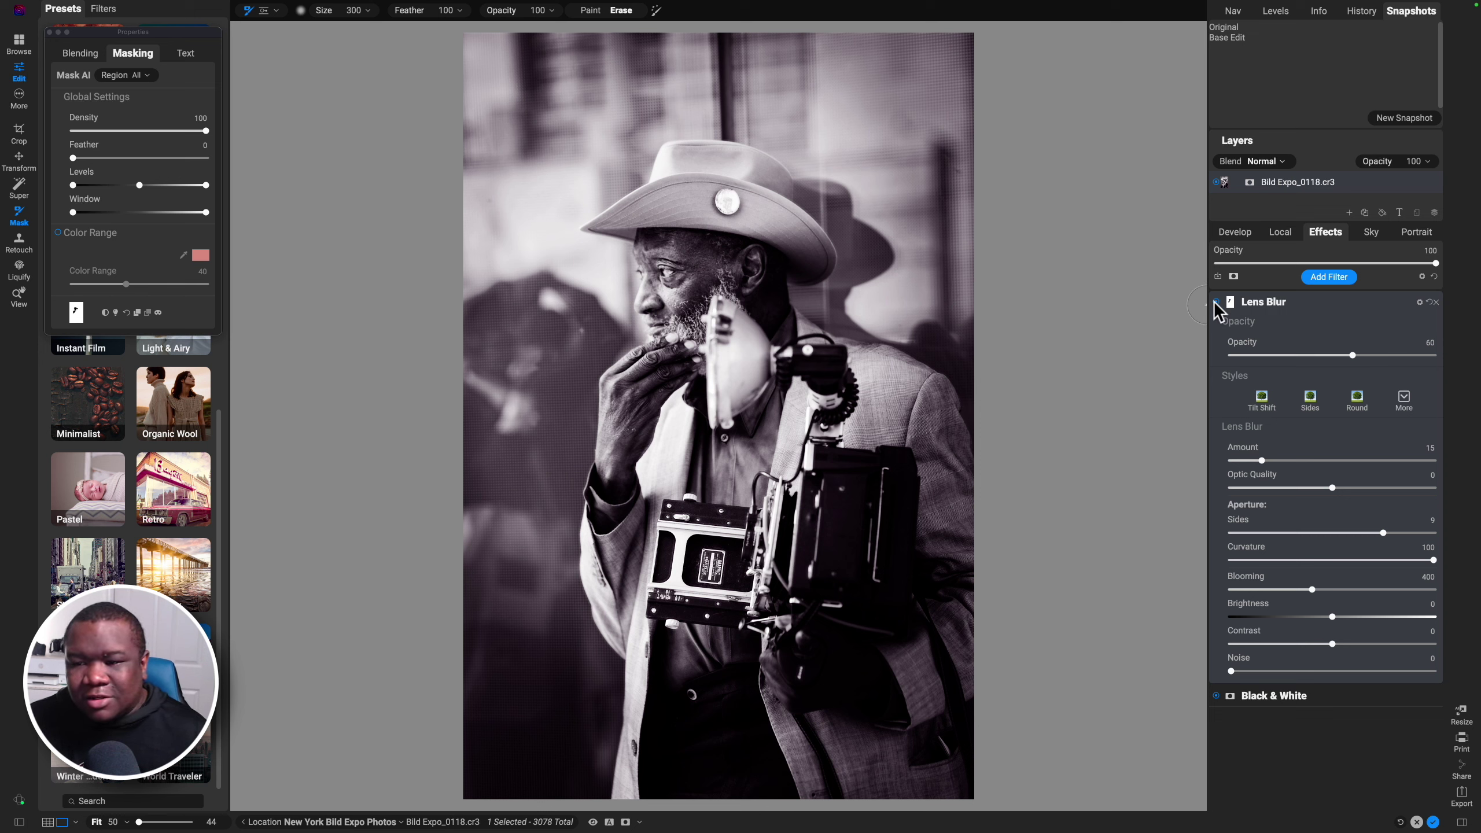
pyautogui.click(1215, 301)
pyautogui.click(1216, 302)
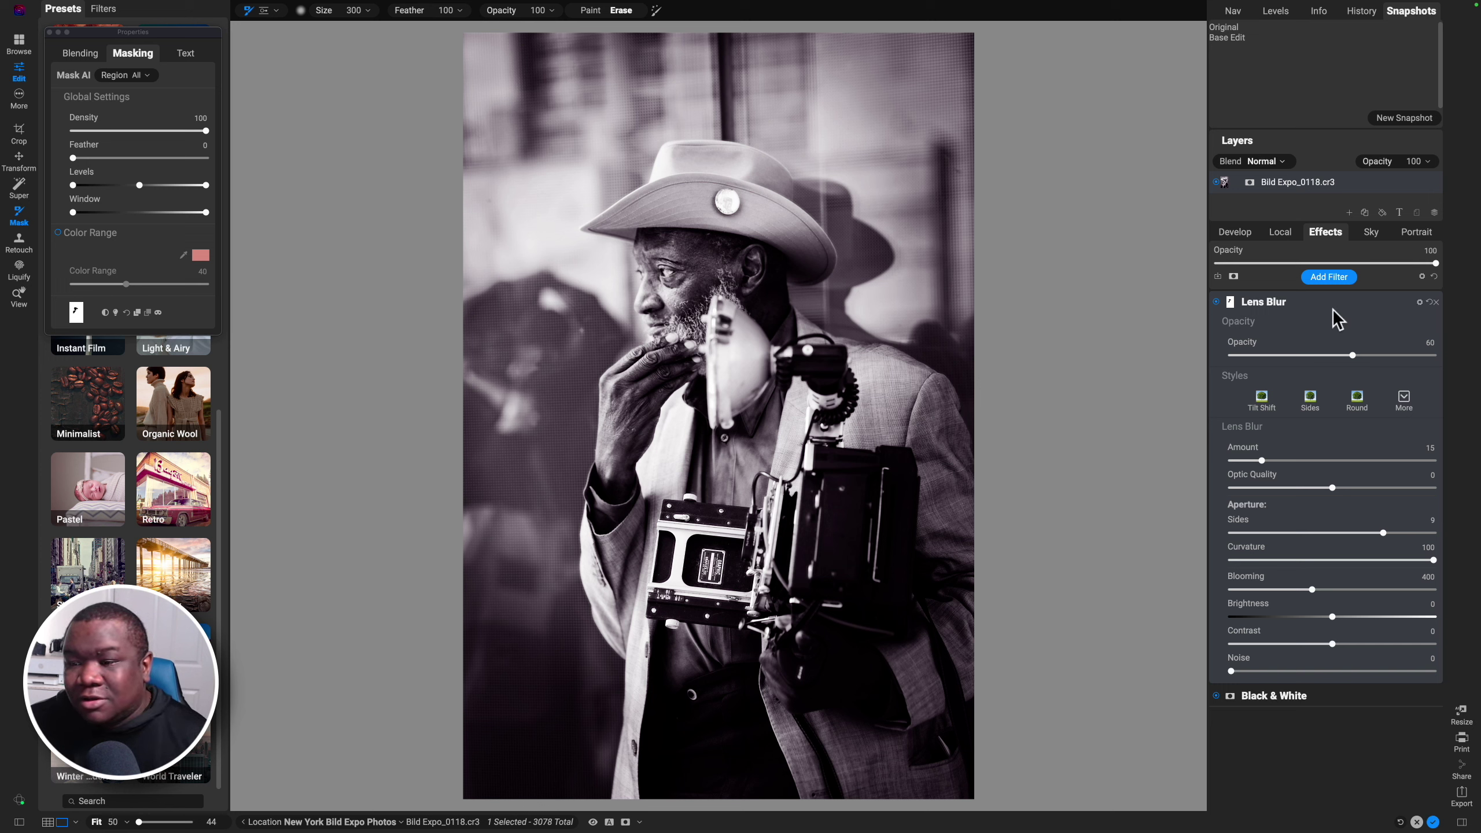
pyautogui.click(1317, 301)
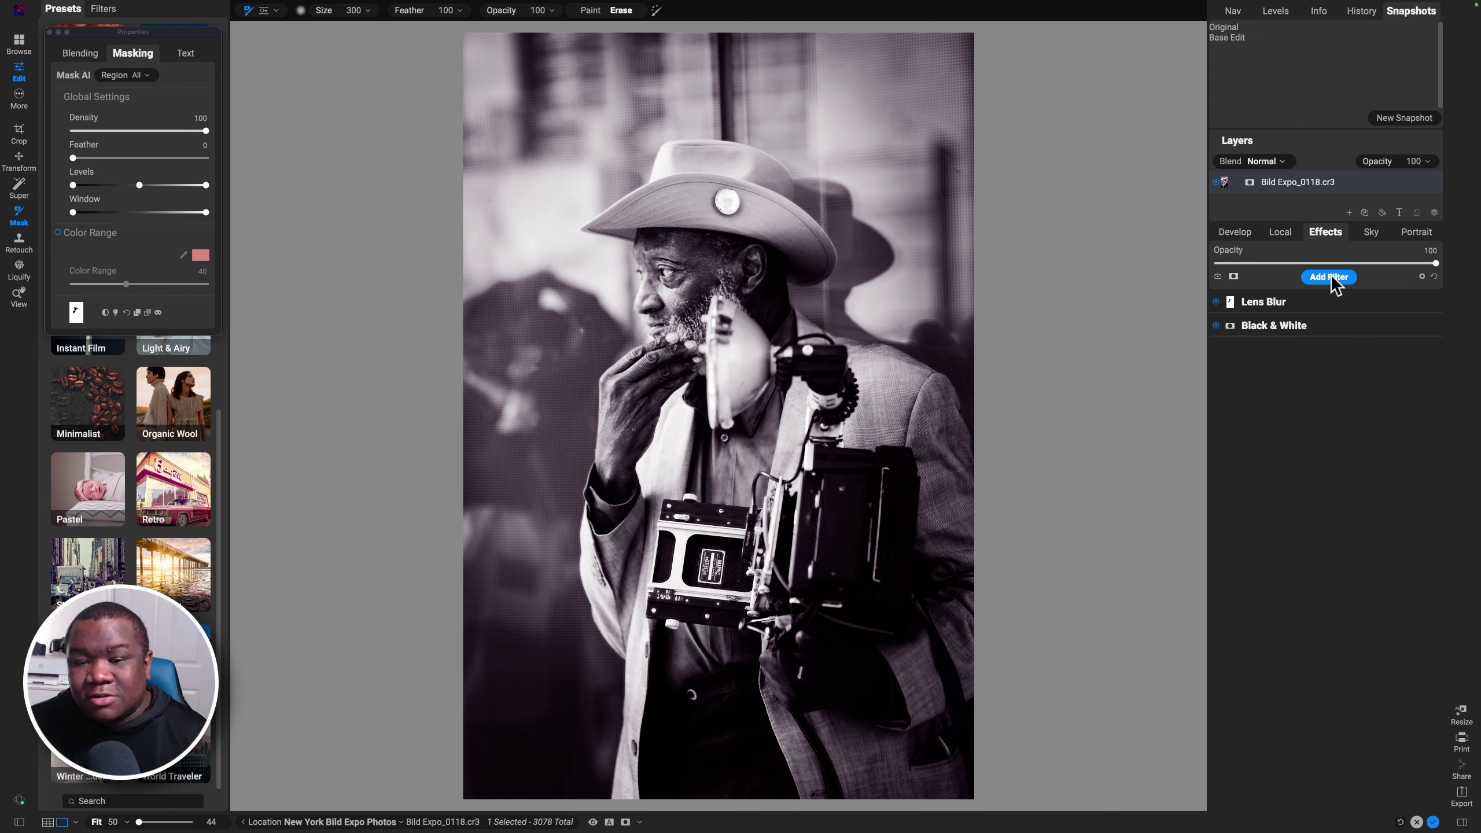
# Add a Dynamic Contrast filter and move it below Lens Blur in the stack.
pyautogui.click(1332, 278)
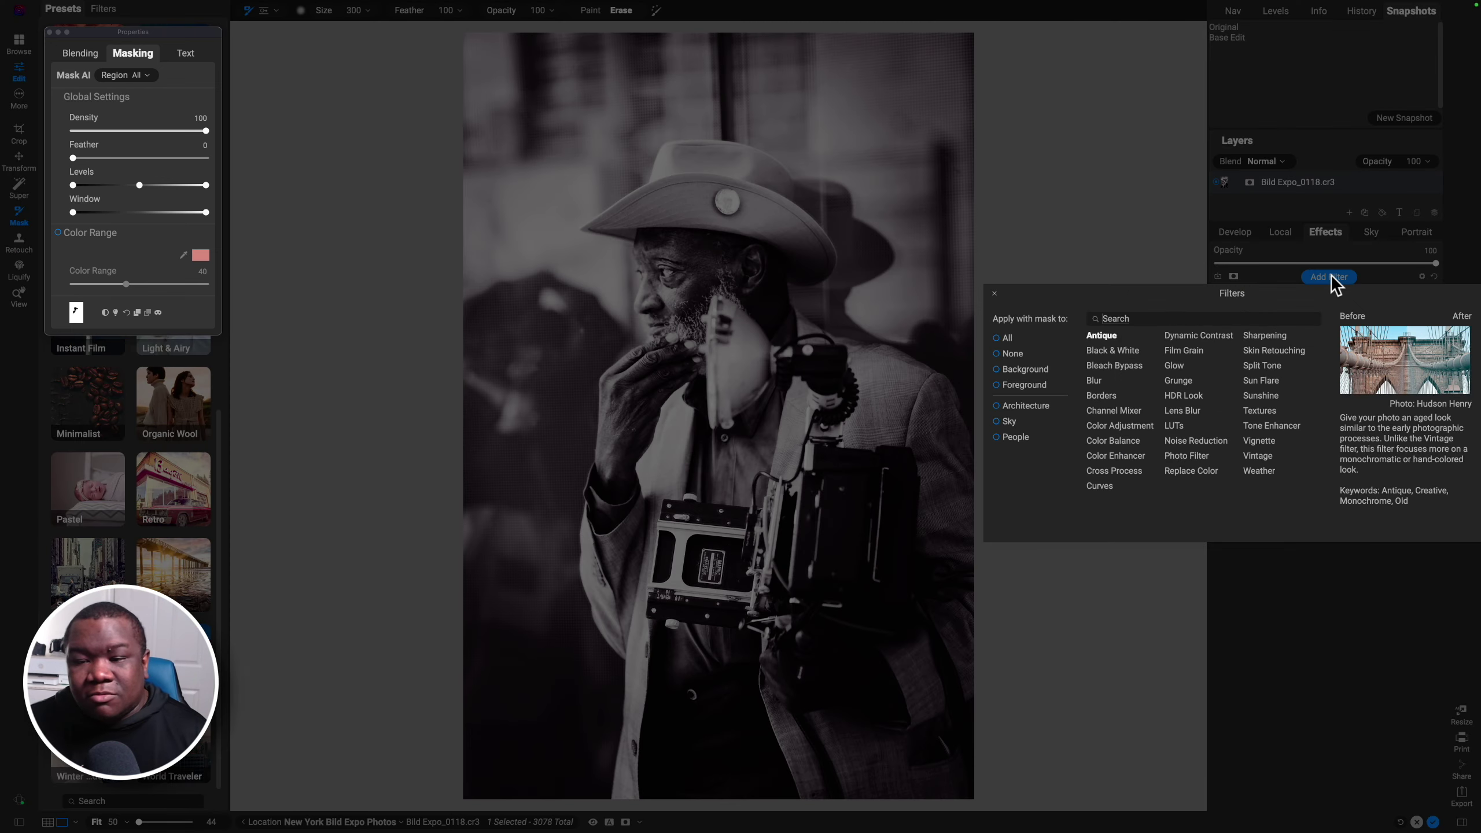
pyautogui.click(1205, 338)
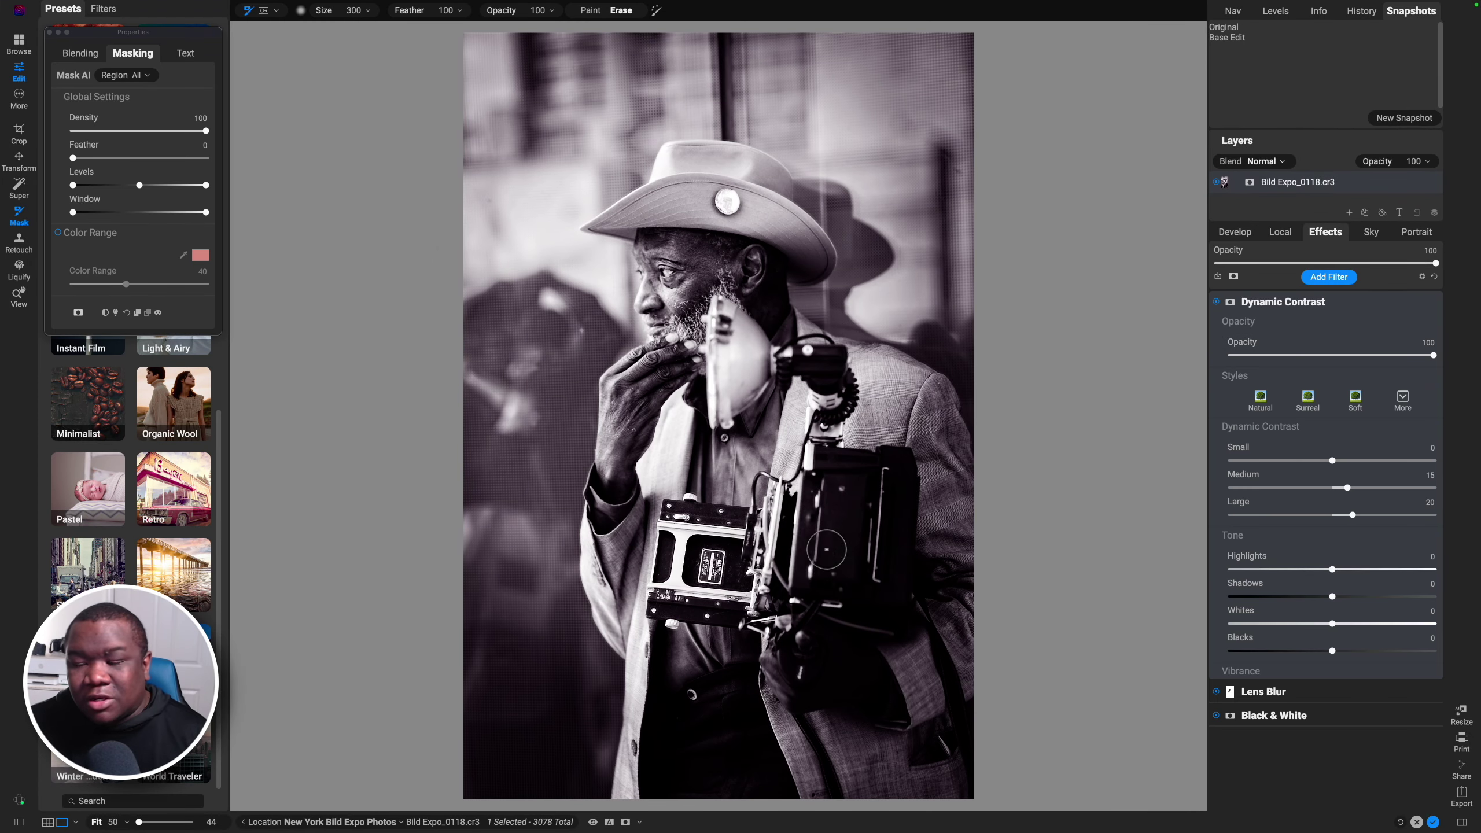
pyautogui.click(1301, 301)
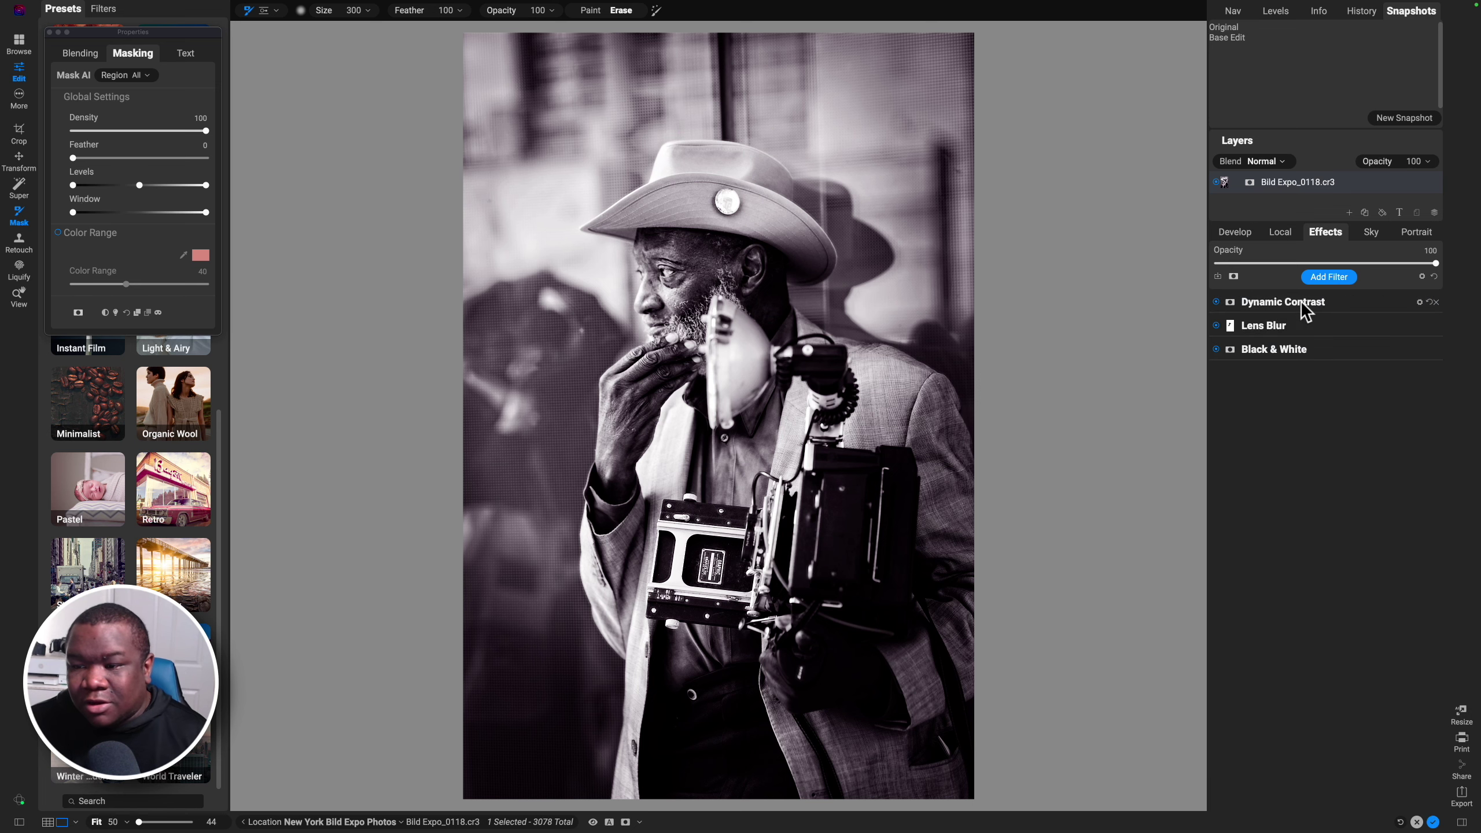
pyautogui.moveTo(1301, 301); pyautogui.dragTo(1257, 336)
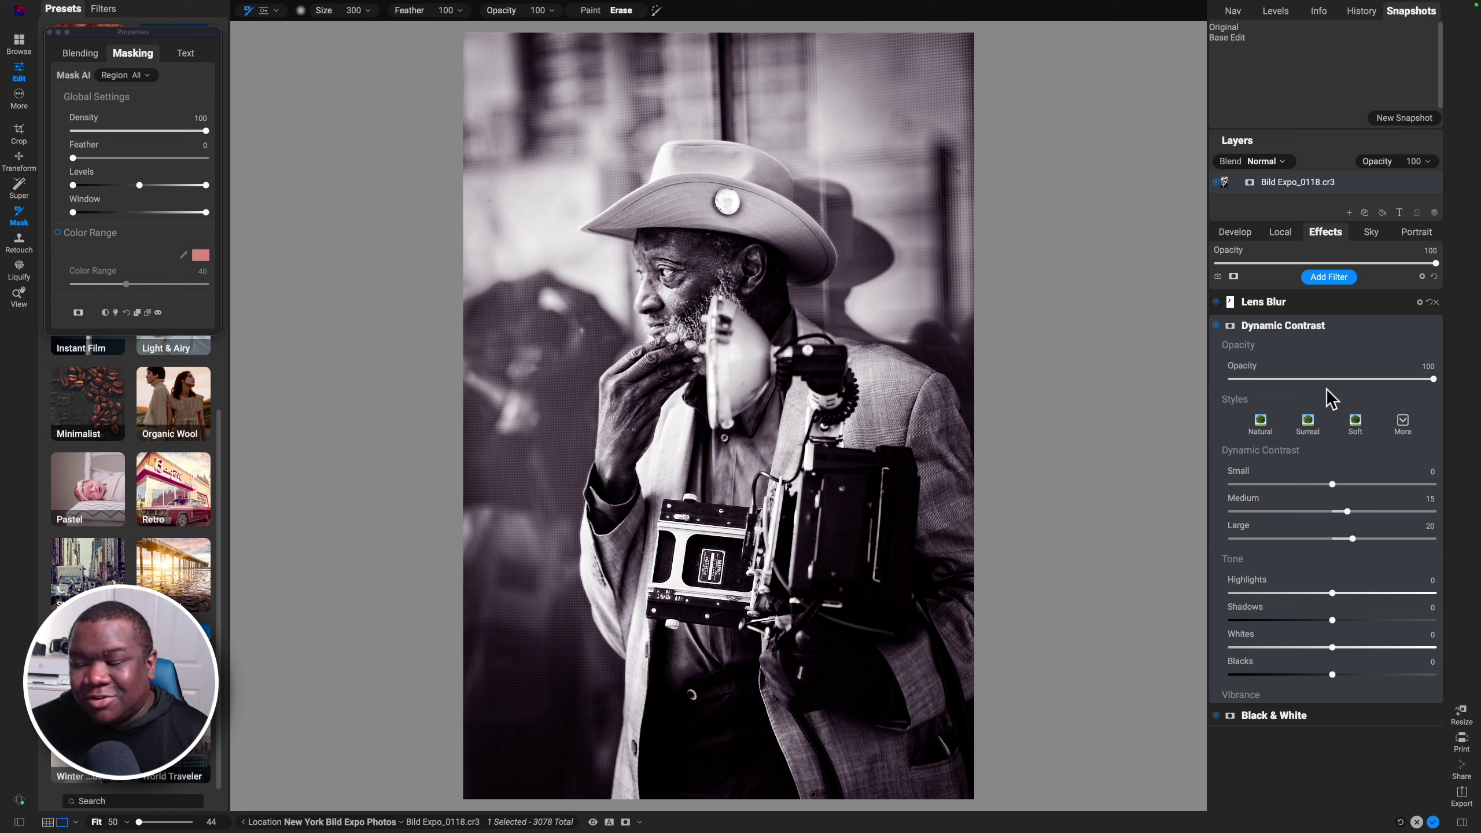
# Give Dynamic Contrast an inverted mask and paint it onto the cheek and hand at brush size 350.
pyautogui.click(513, 347)
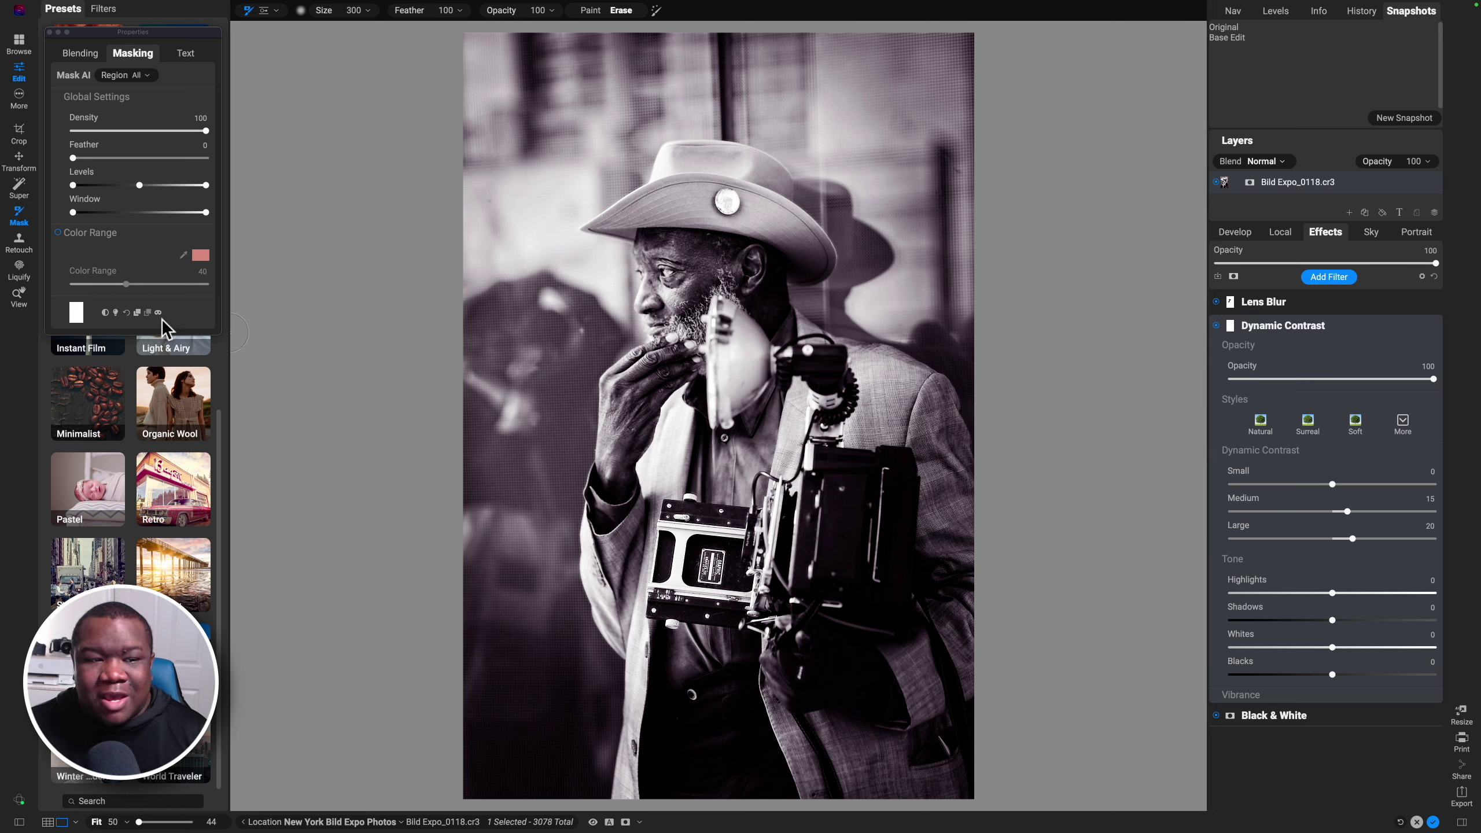
pyautogui.press('super+i')
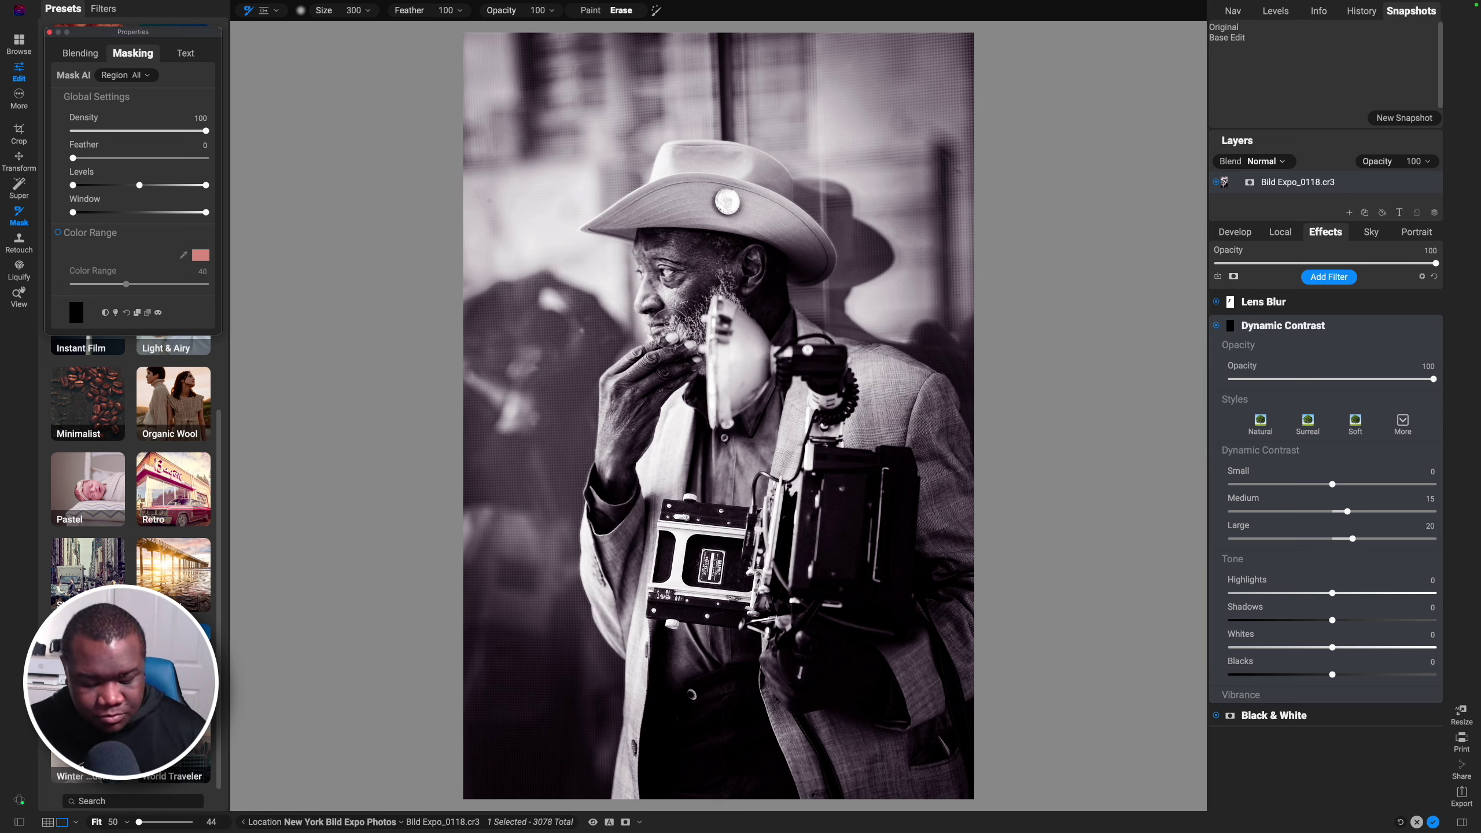
pyautogui.click(589, 10)
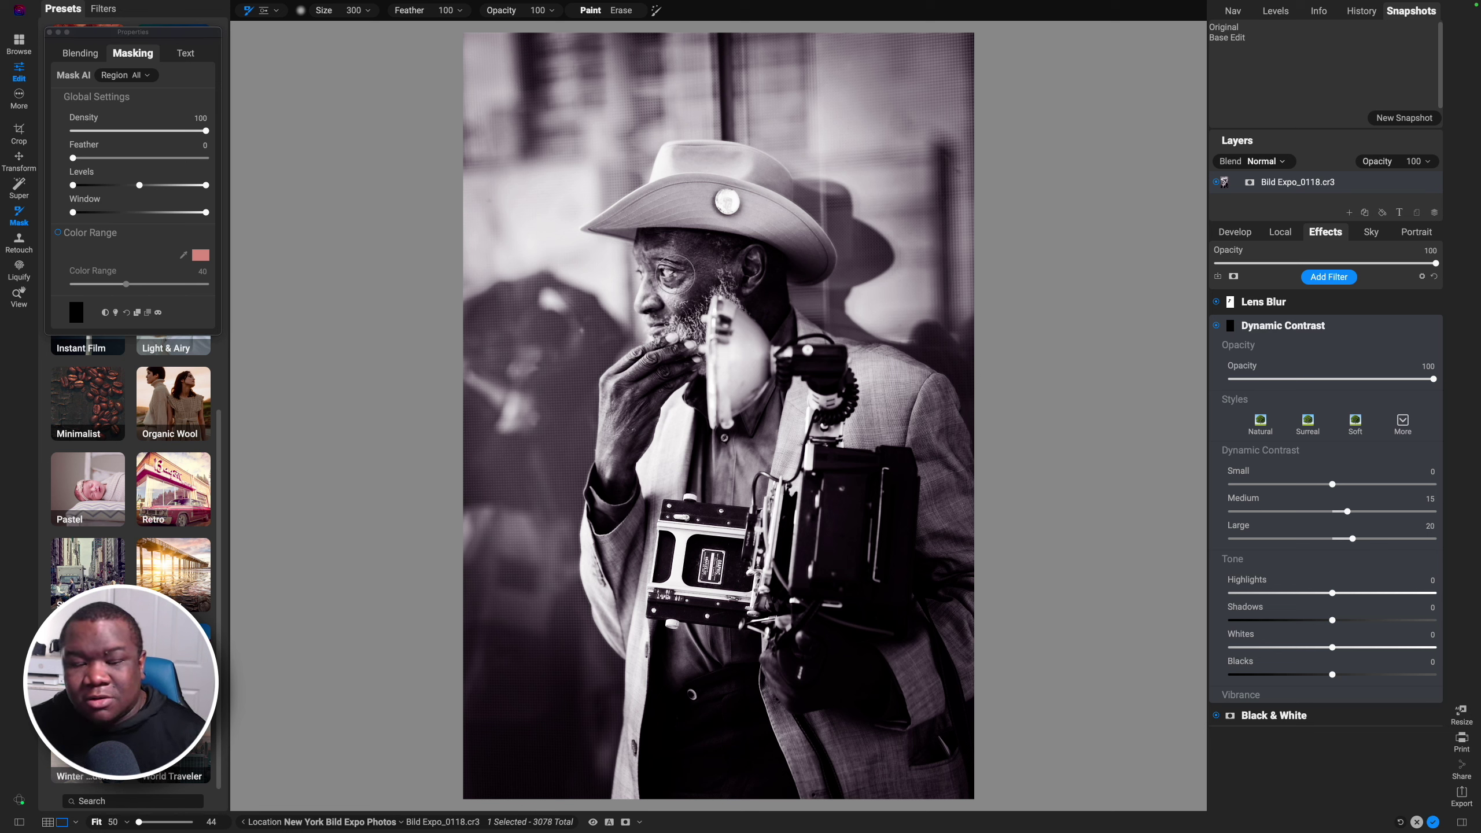
pyautogui.press(']')
pyautogui.press(']')
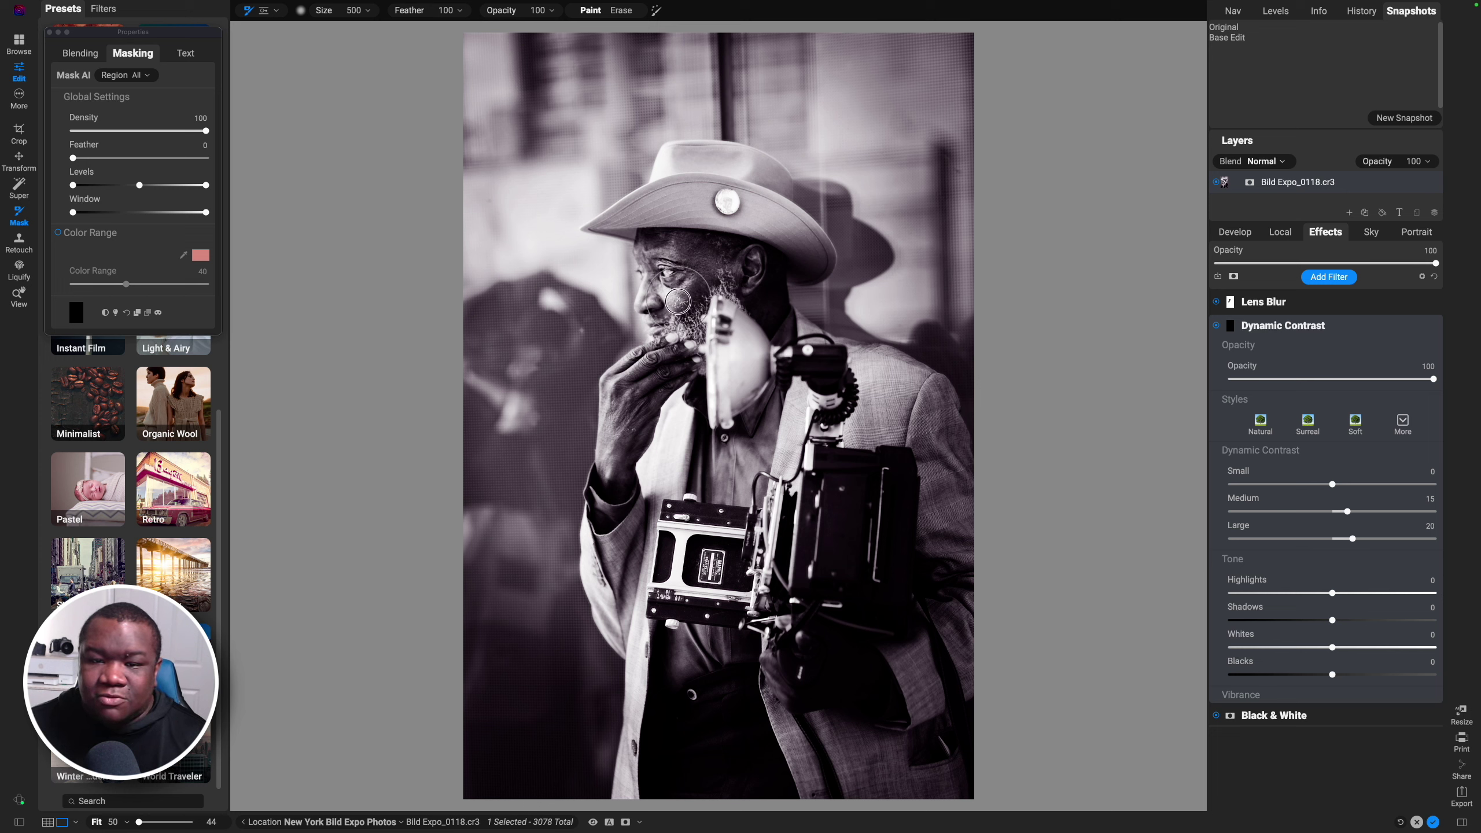
pyautogui.press('[')
pyautogui.press('[')
pyautogui.moveTo(678, 301)
pyautogui.mouseDown()
pyautogui.moveTo(686, 327)
pyautogui.moveTo(743, 259)
pyautogui.moveTo(709, 255)
pyautogui.moveTo(693, 274)
pyautogui.mouseUp()
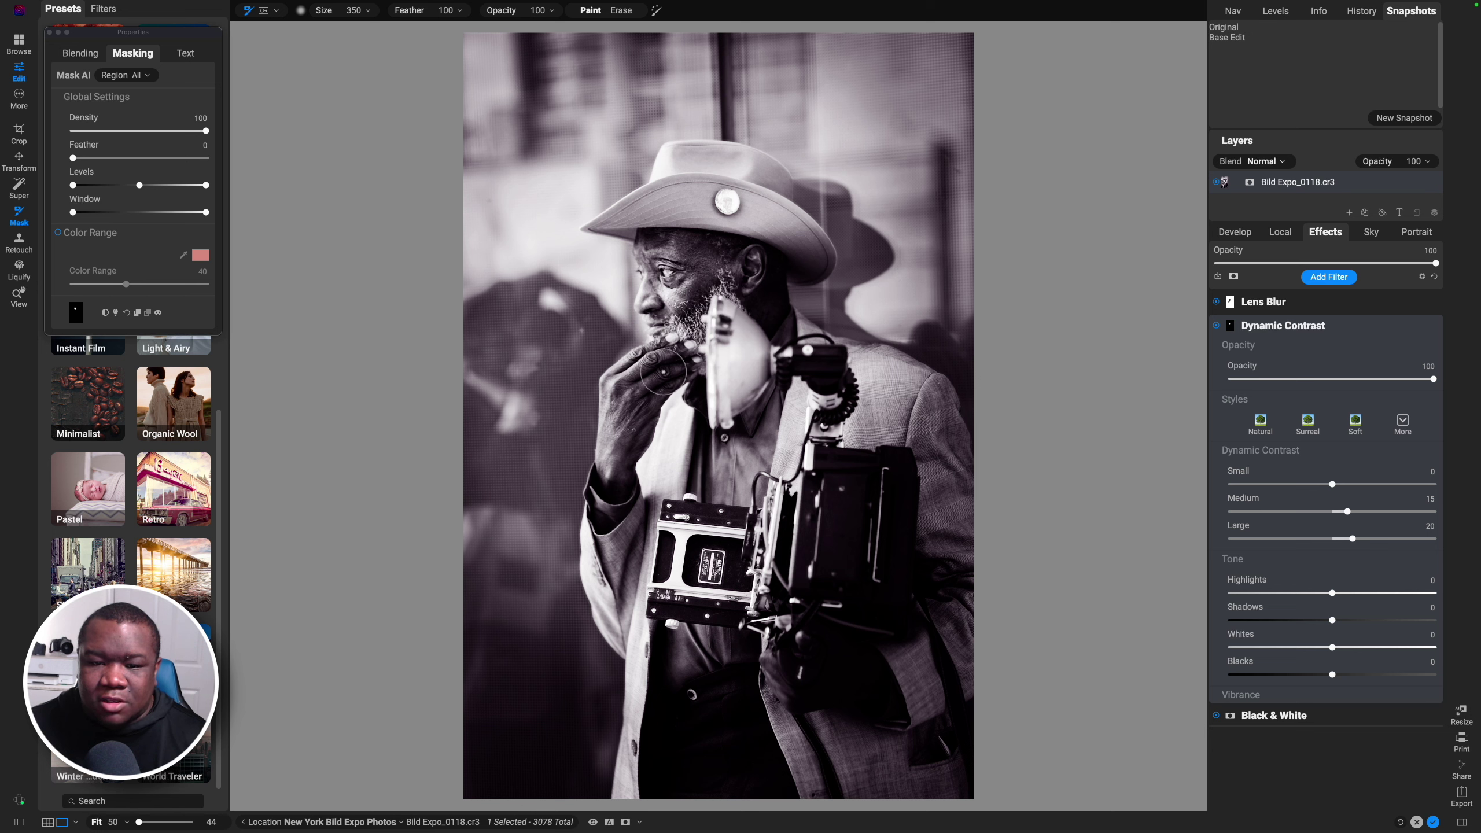
pyautogui.moveTo(664, 372)
pyautogui.mouseDown()
pyautogui.moveTo(642, 373)
pyautogui.moveTo(619, 418)
pyautogui.moveTo(670, 363)
pyautogui.mouseUp()
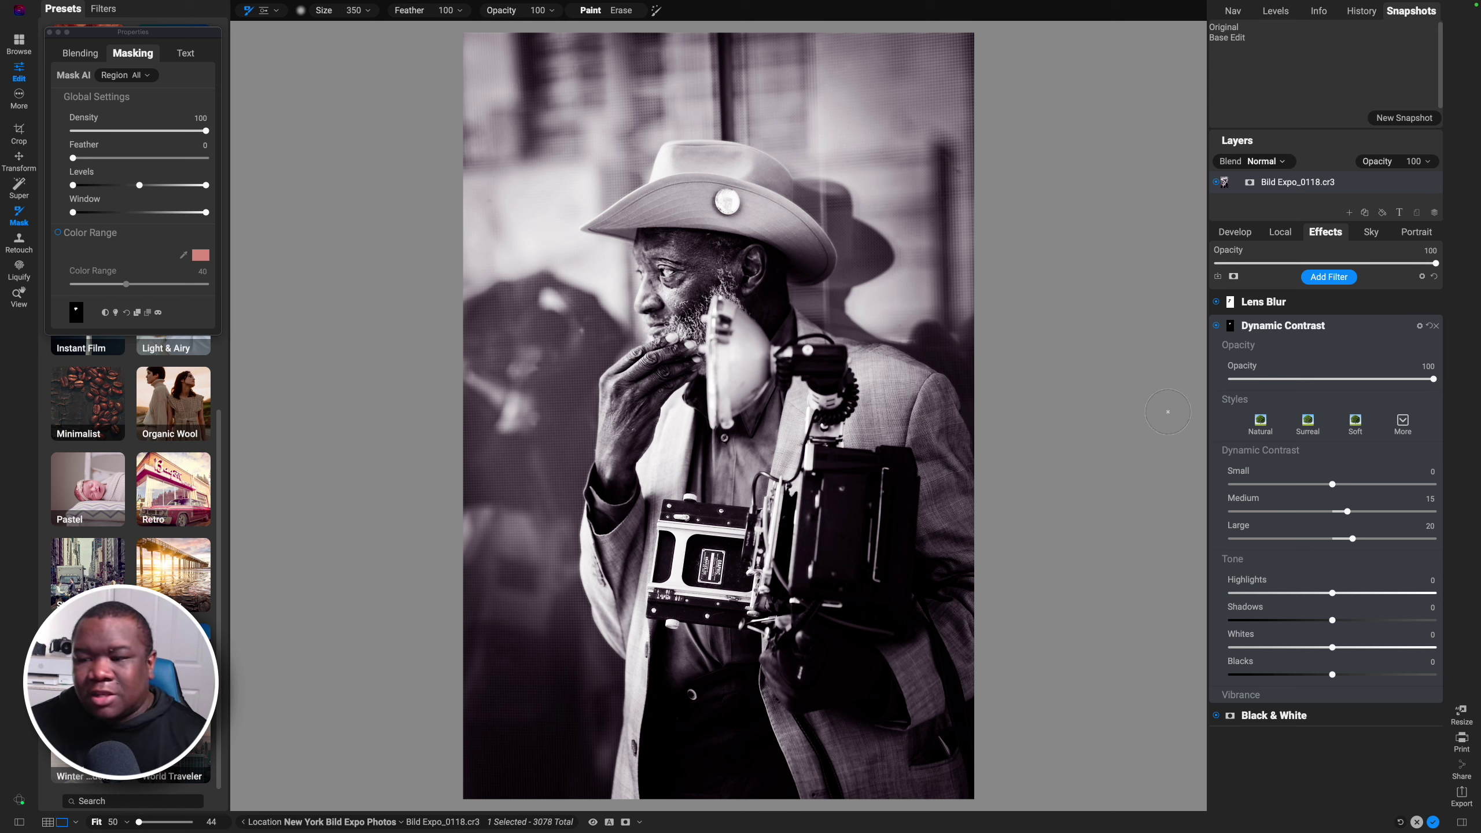
# Soften the Dynamic Contrast, keep the Natural style over Surreal, and compare against the original.
pyautogui.click(1309, 426)
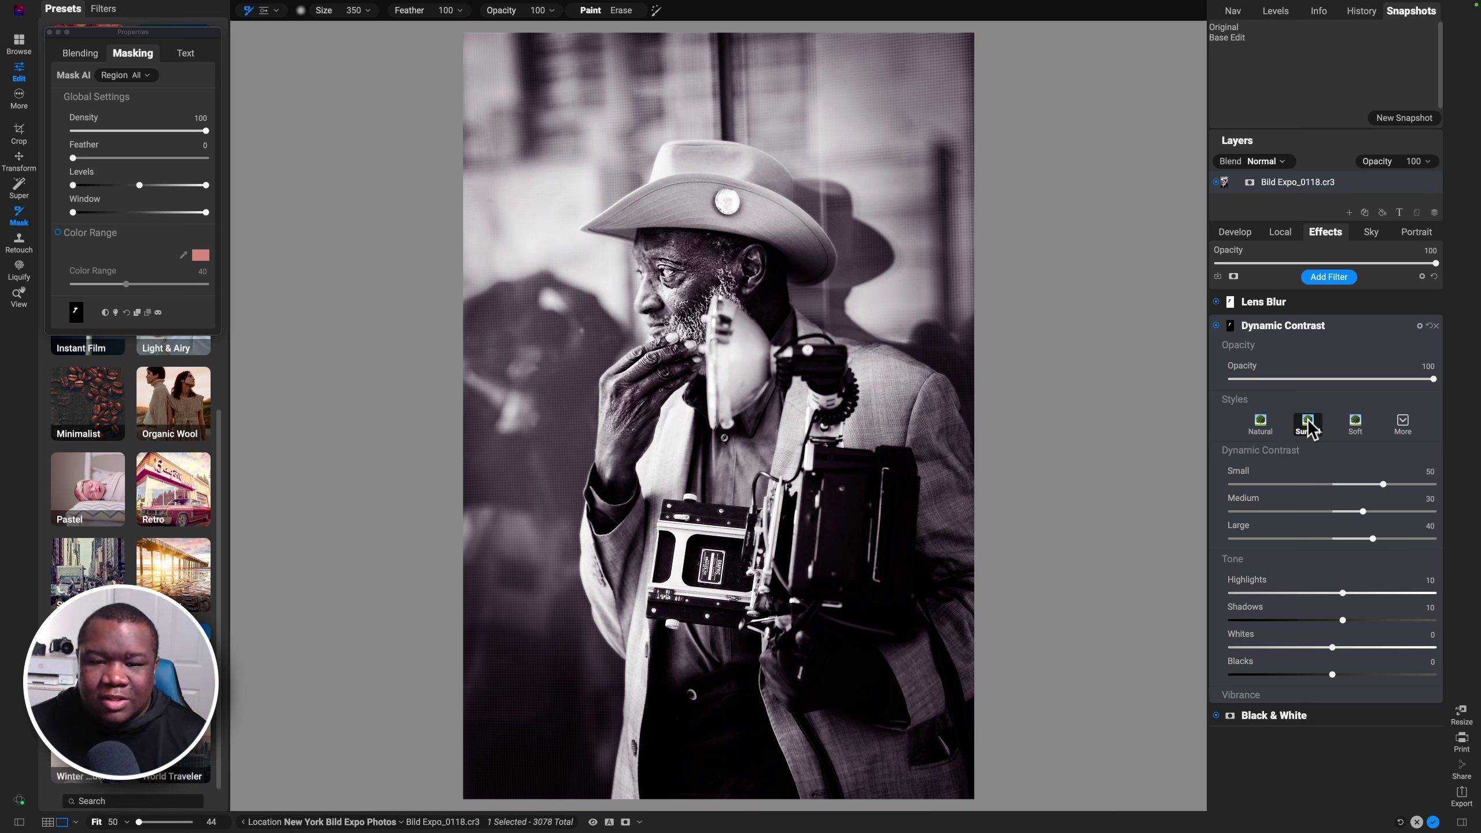
pyautogui.moveTo(1433, 379); pyautogui.dragTo(1304, 379)
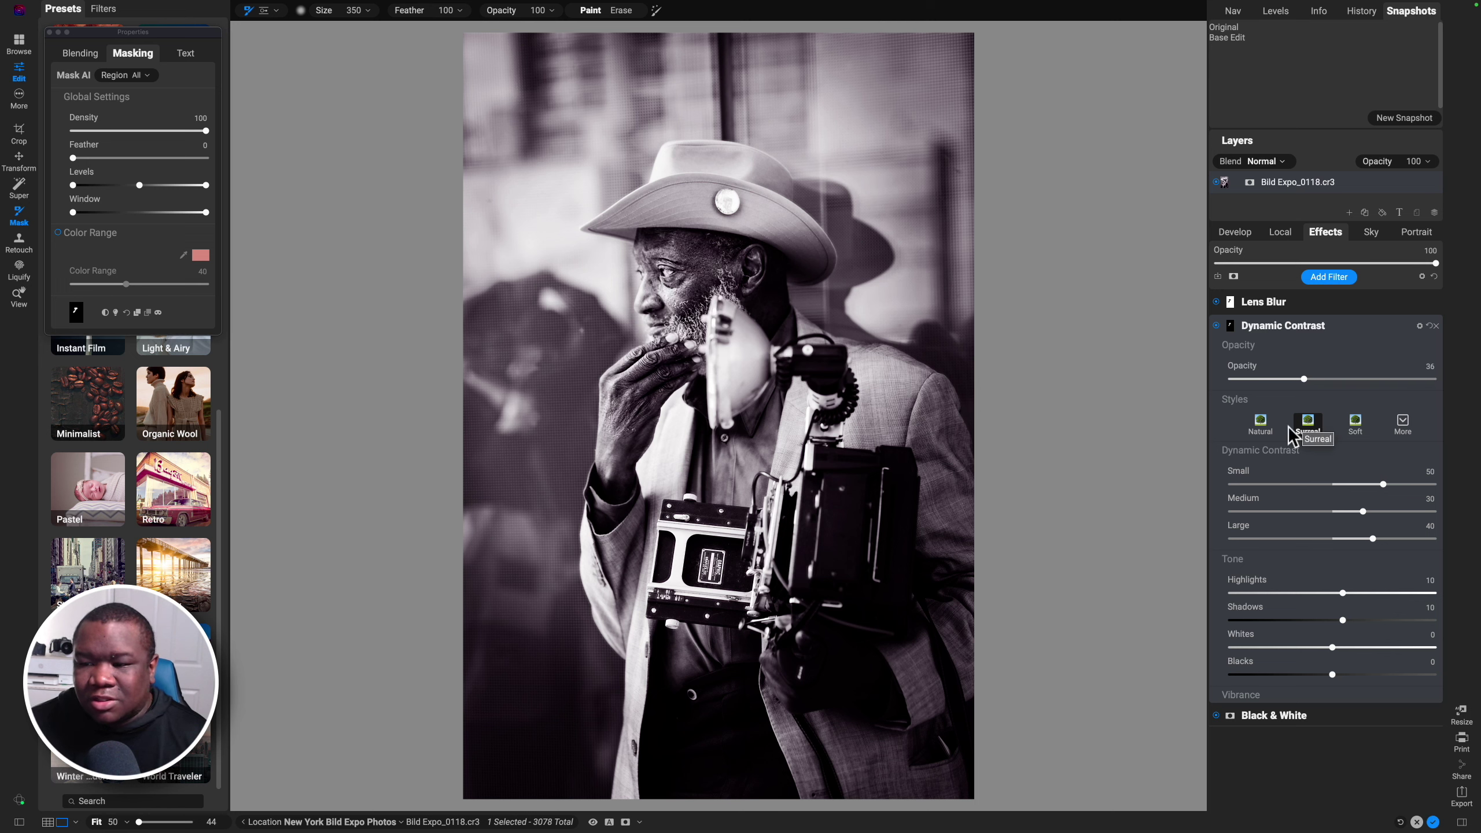
pyautogui.click(1263, 425)
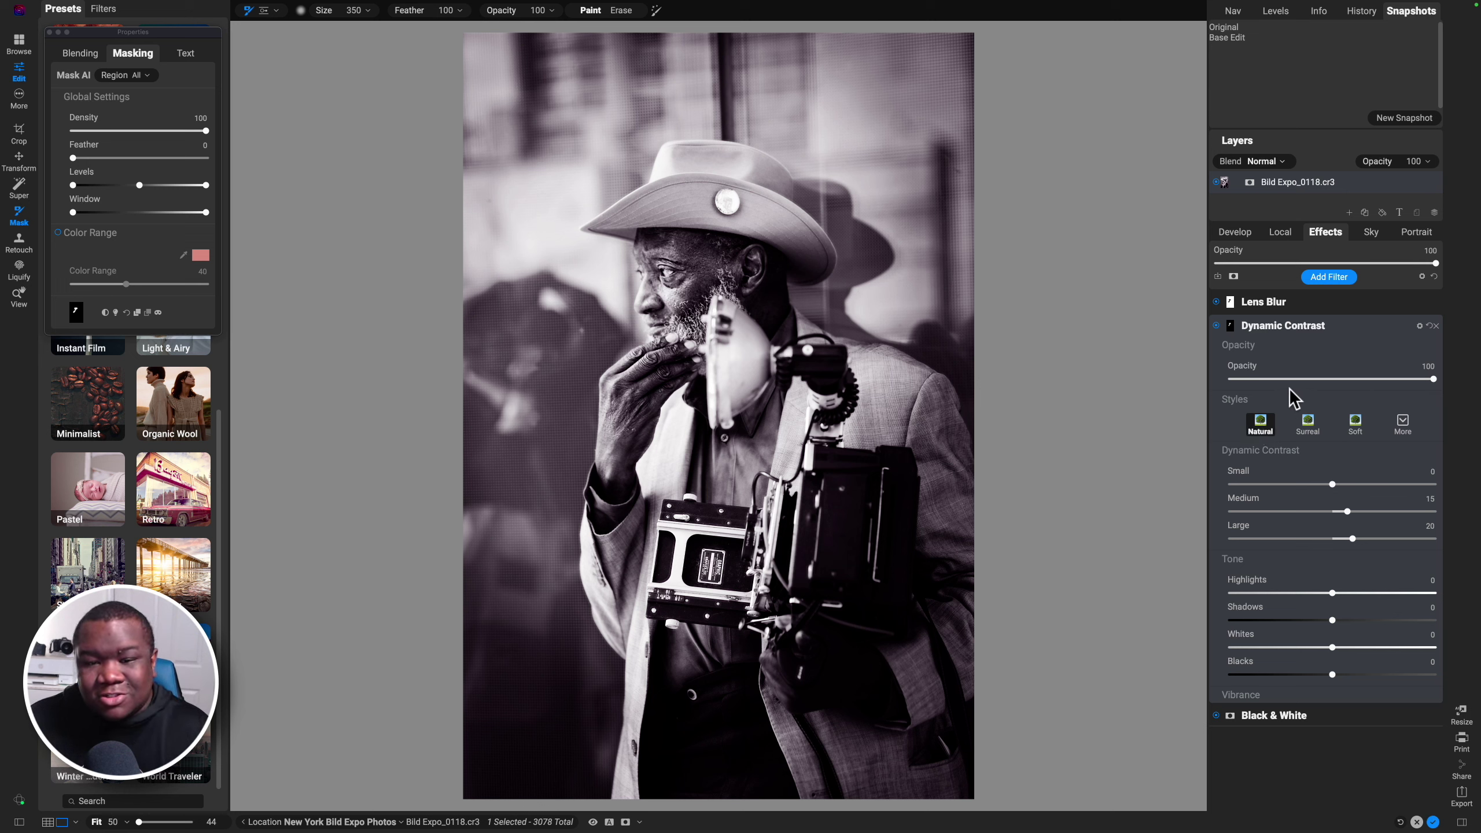
pyautogui.click(1216, 326)
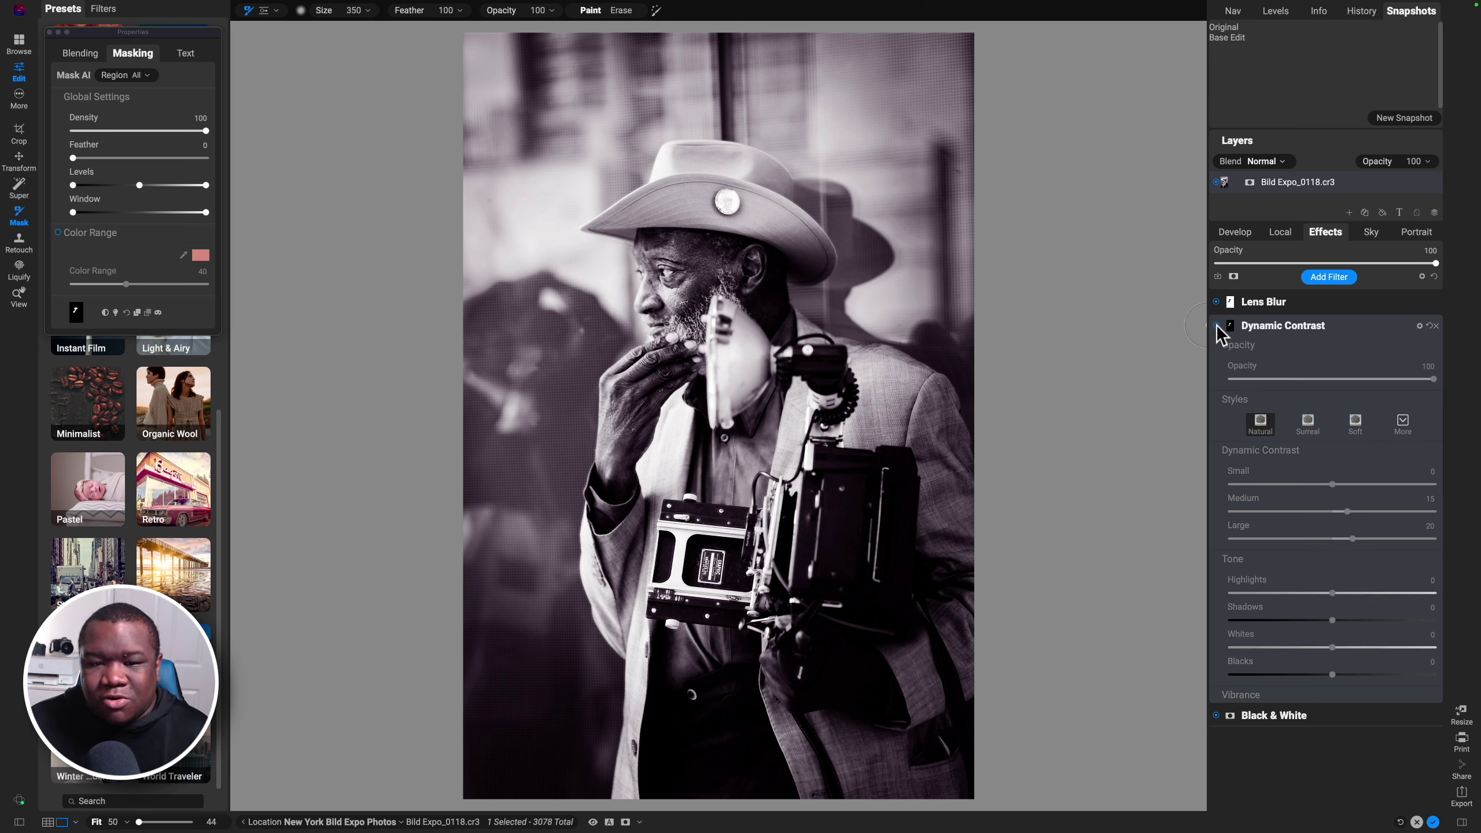
pyautogui.click(1216, 326)
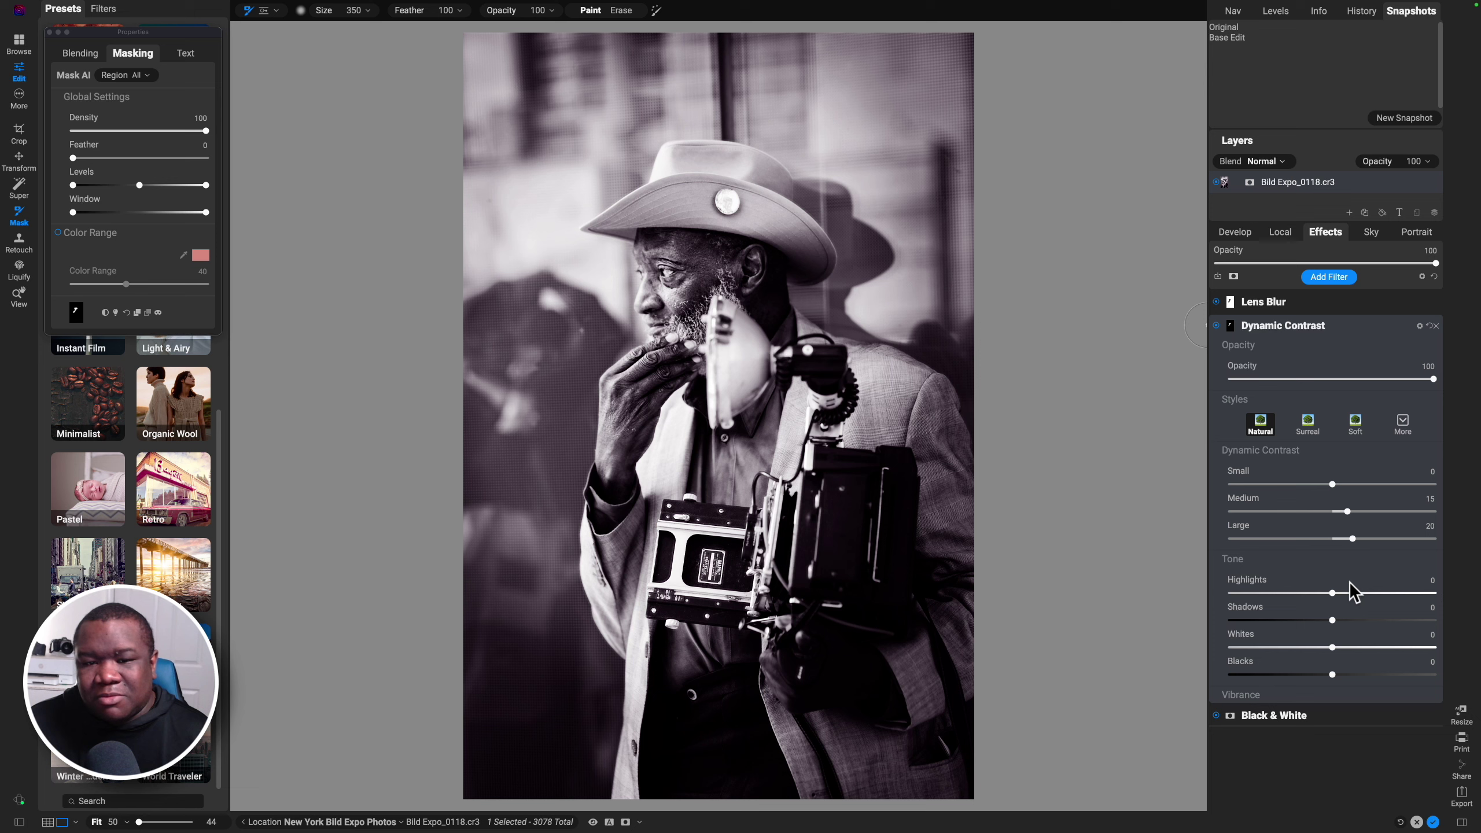
pyautogui.press('super+p')
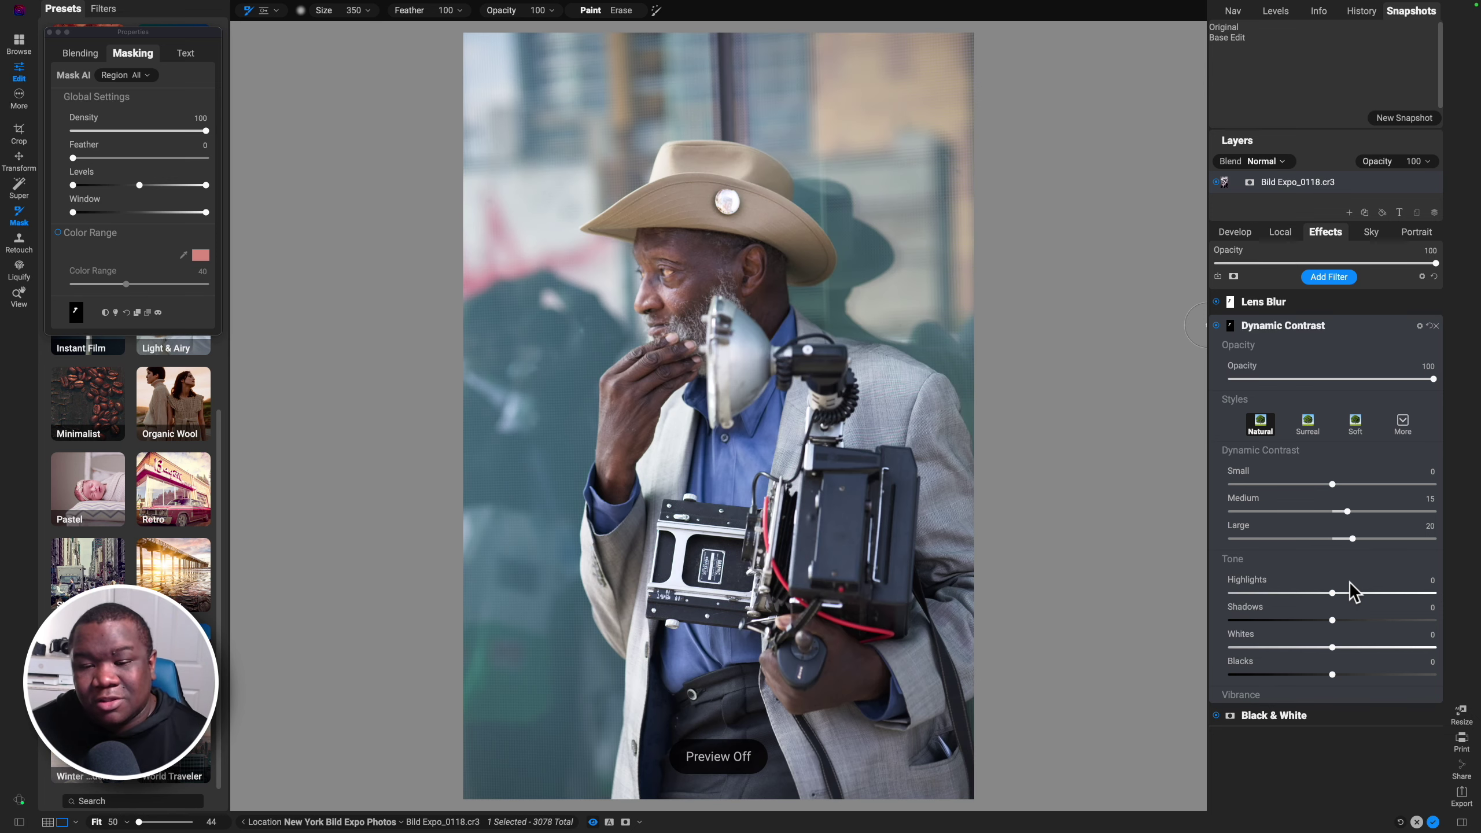
pyautogui.press('super+p')
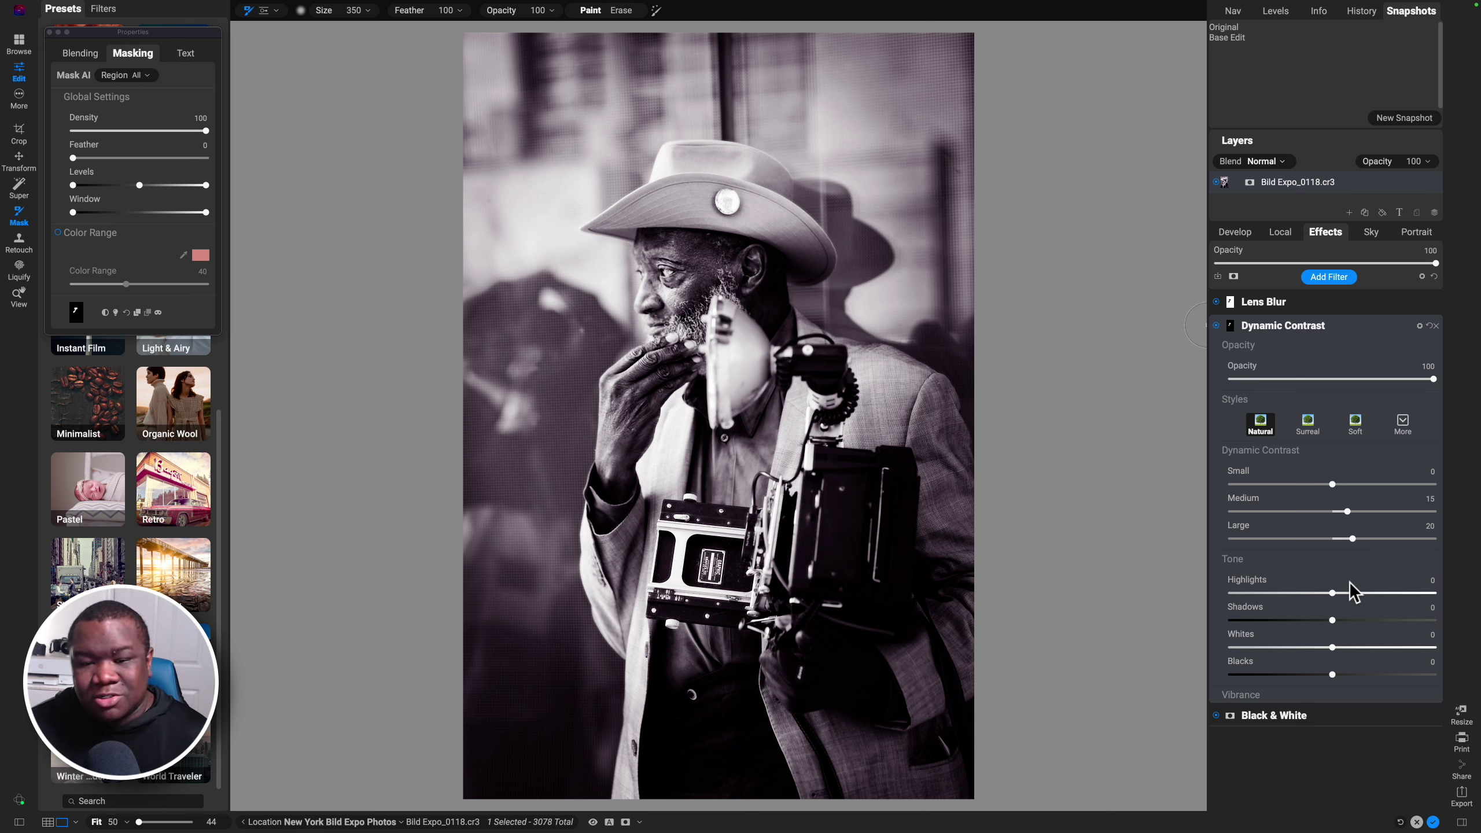
pyautogui.click(1280, 232)
# Add an inverted local adjustment and paint it over the bright hand with brush size 400.
pyautogui.click(1323, 252)
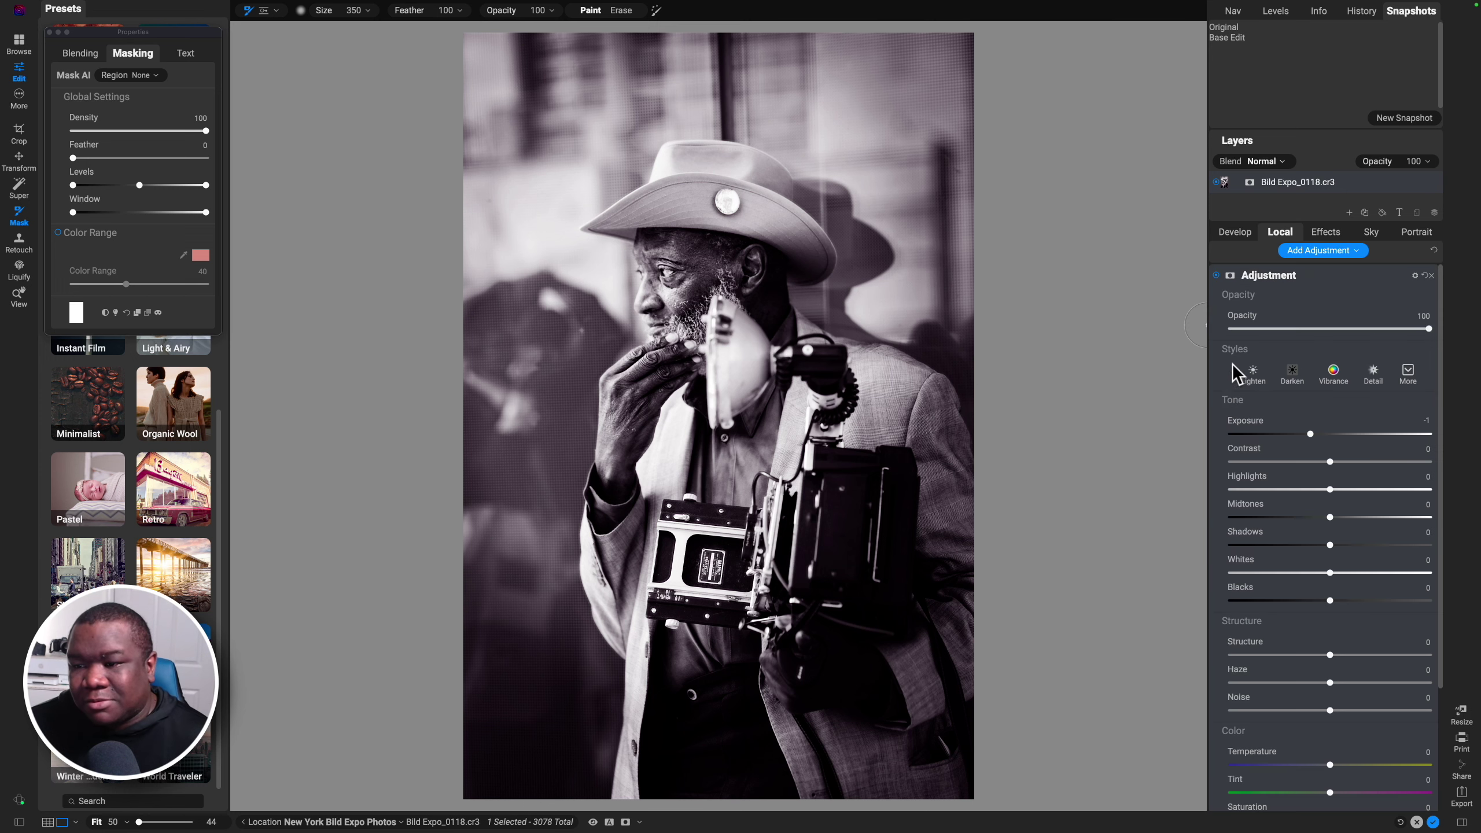
pyautogui.press('super+i')
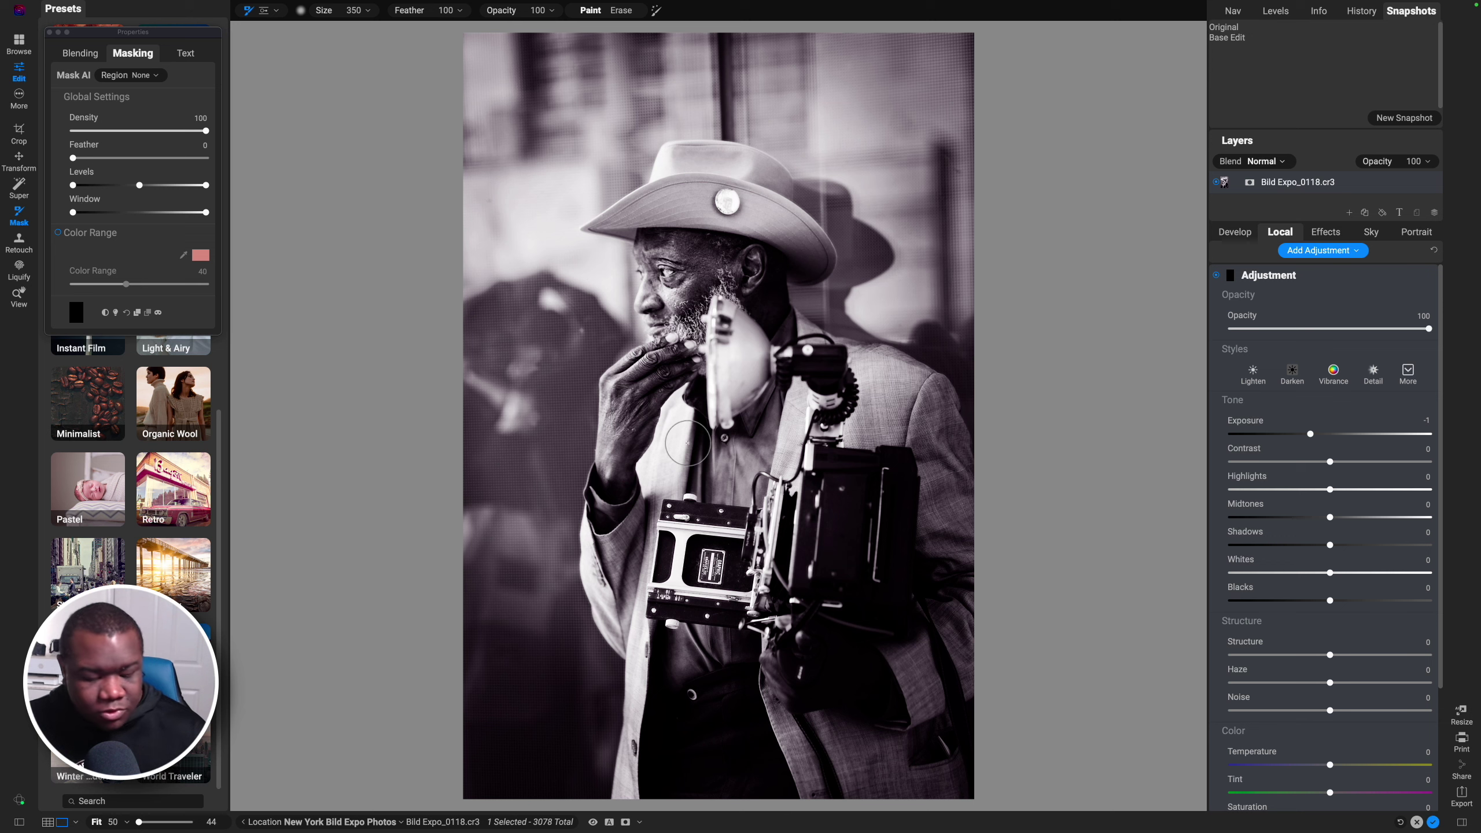
pyautogui.press(']')
pyautogui.press(']')
pyautogui.press(']')
pyautogui.press(']')
pyautogui.press(']')
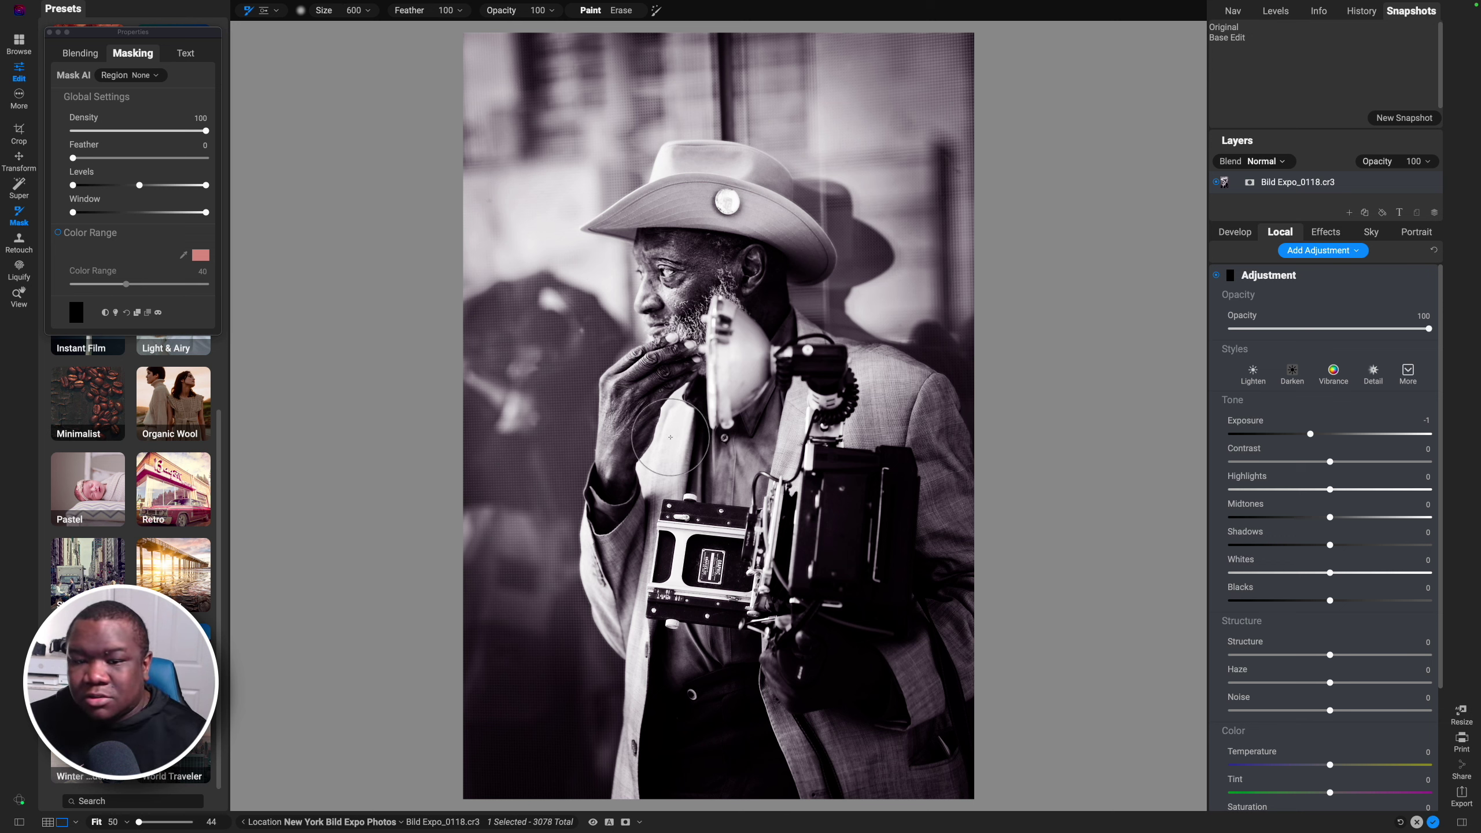
pyautogui.press('[')
pyautogui.press('[')
pyautogui.press('[')
pyautogui.press('[')
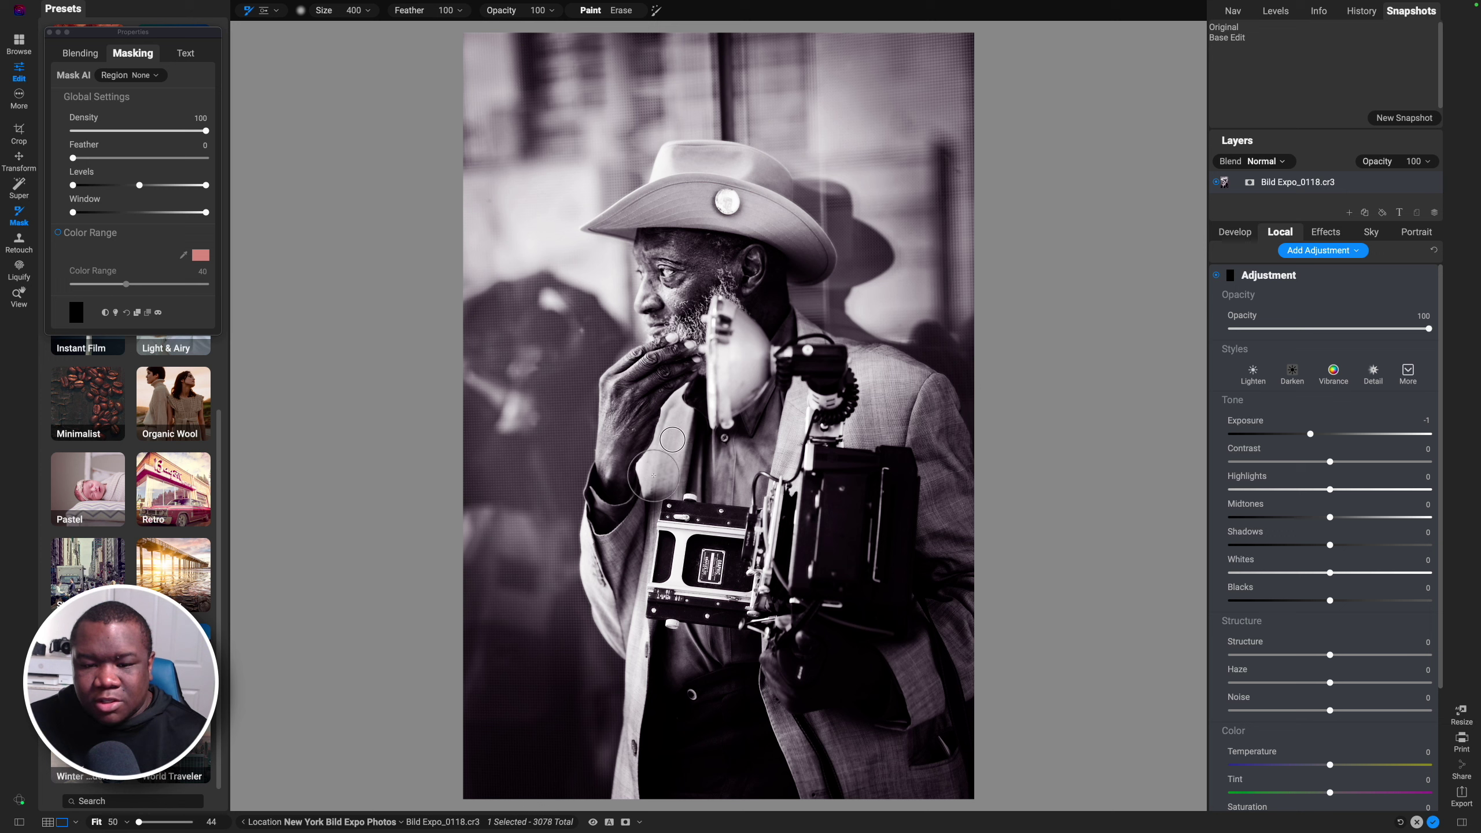
pyautogui.click(685, 401)
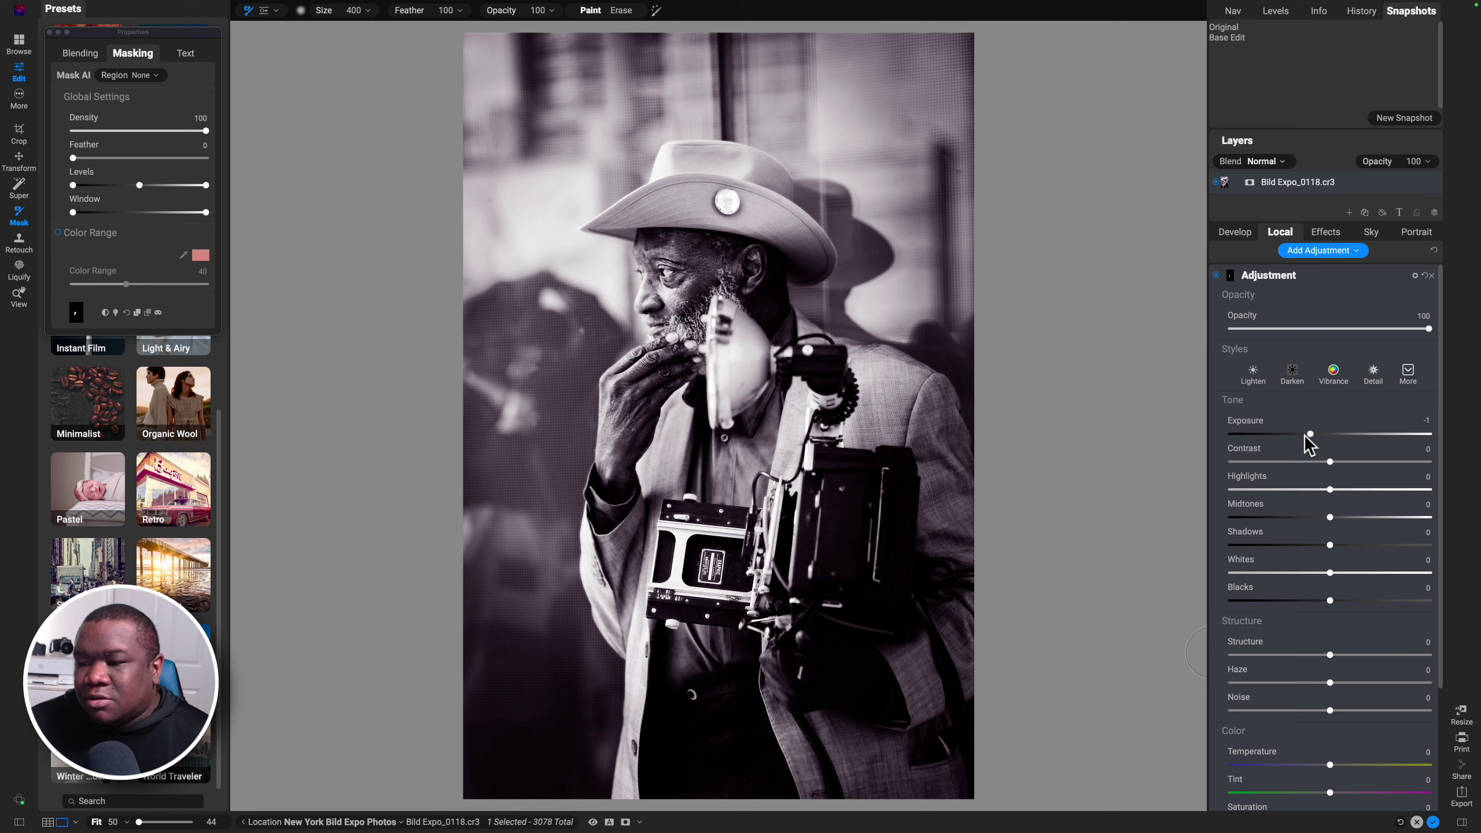
# Set the local adjustment to Exposure -0.75, Highlights -23 and Opacity 88, comparing on and off.
pyautogui.moveTo(1311, 434); pyautogui.dragTo(1316, 434)
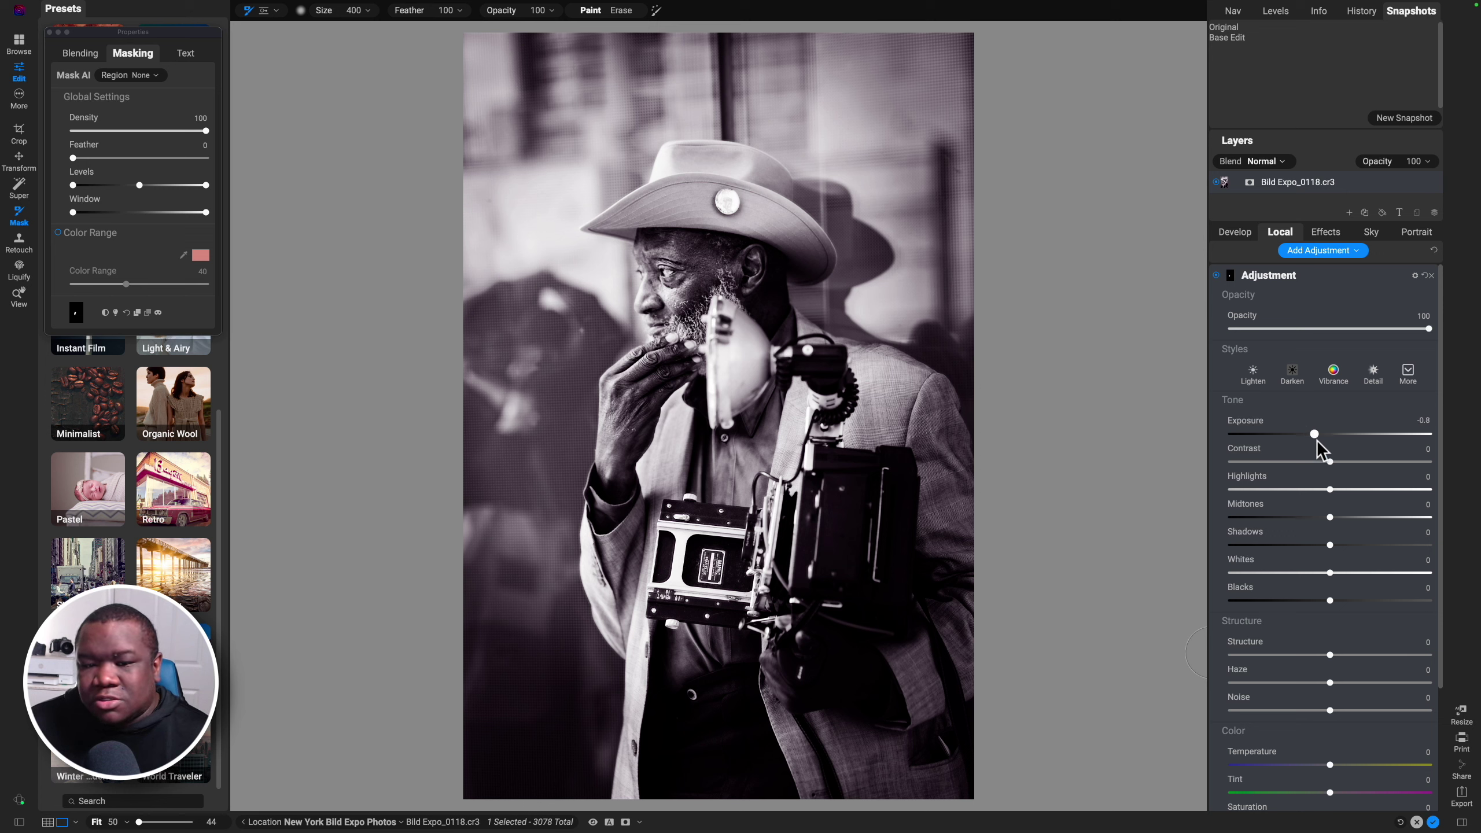
pyautogui.moveTo(1330, 490); pyautogui.dragTo(1306, 490)
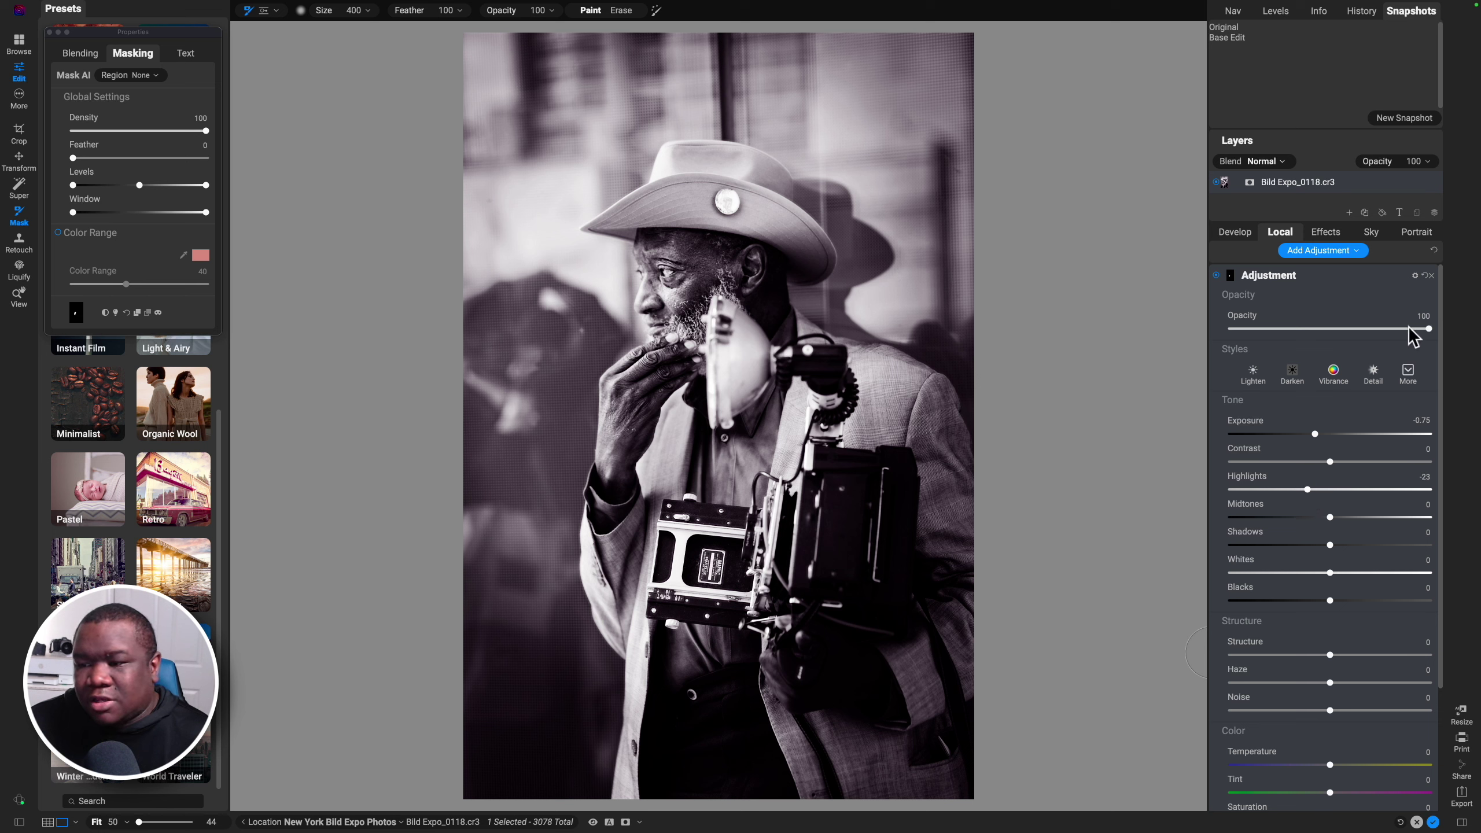
pyautogui.moveTo(1427, 328); pyautogui.dragTo(1405, 329)
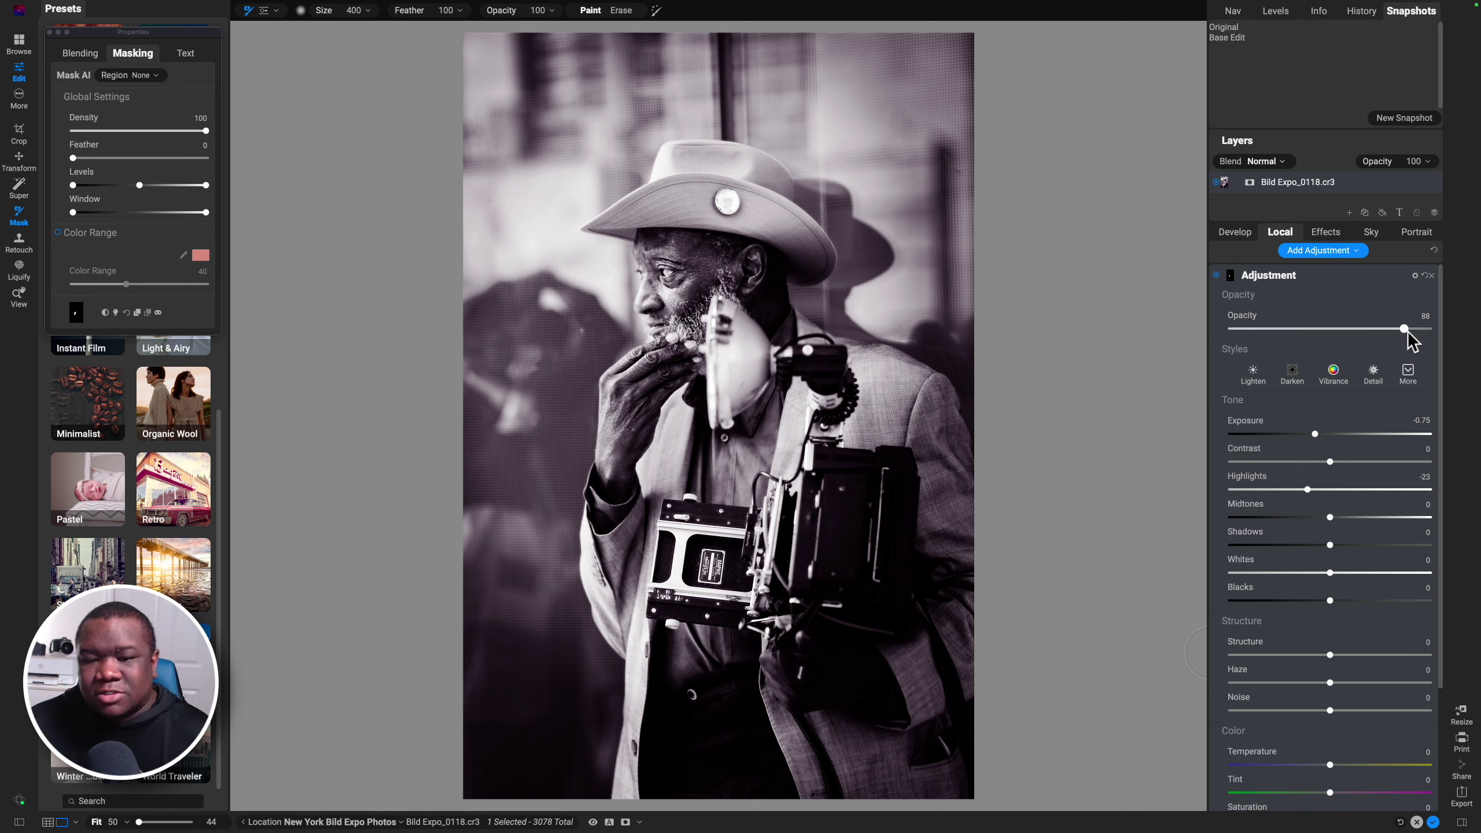
pyautogui.click(1217, 276)
pyautogui.click(1217, 276)
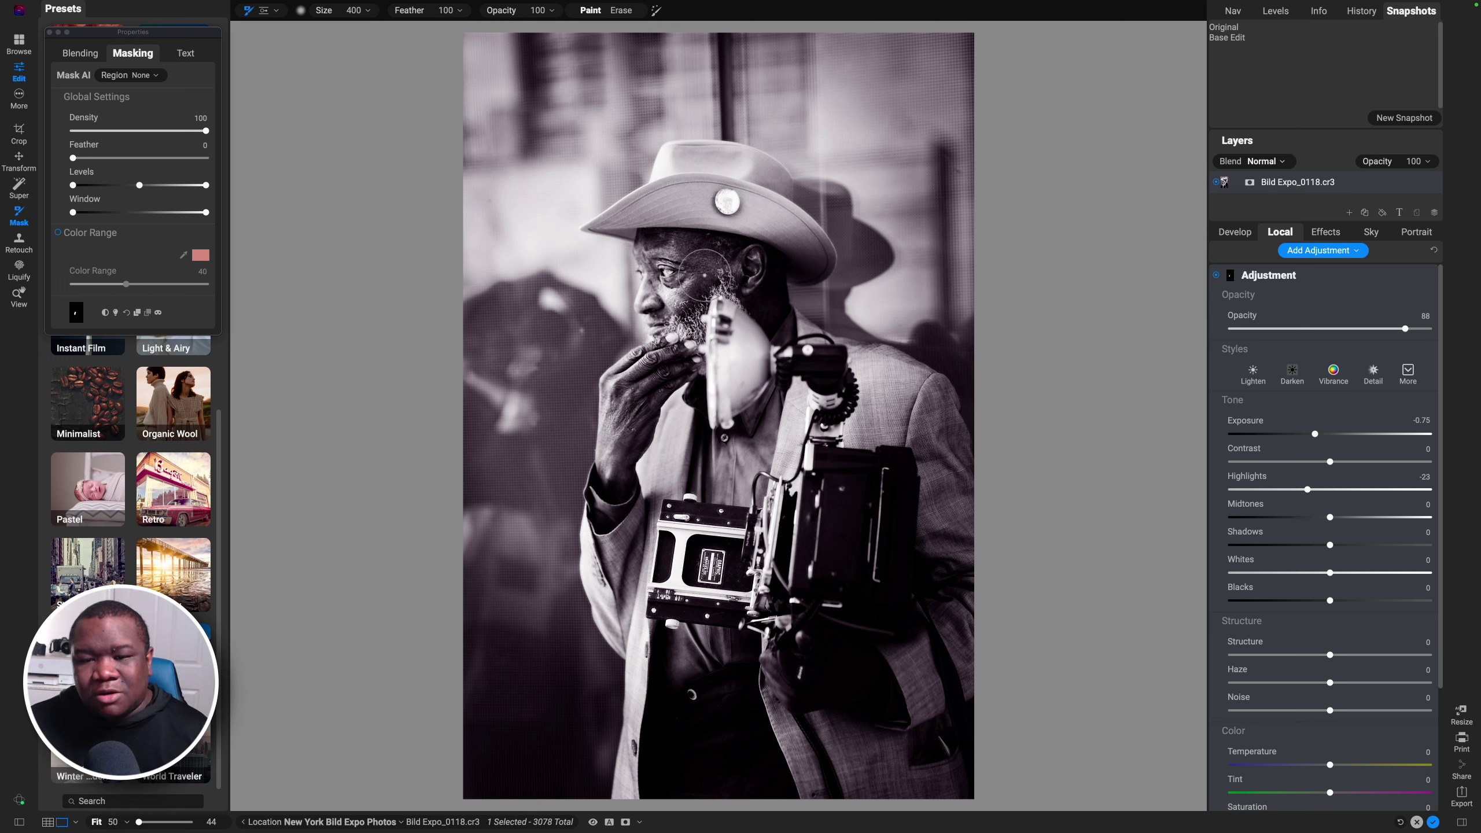
pyautogui.click(1337, 278)
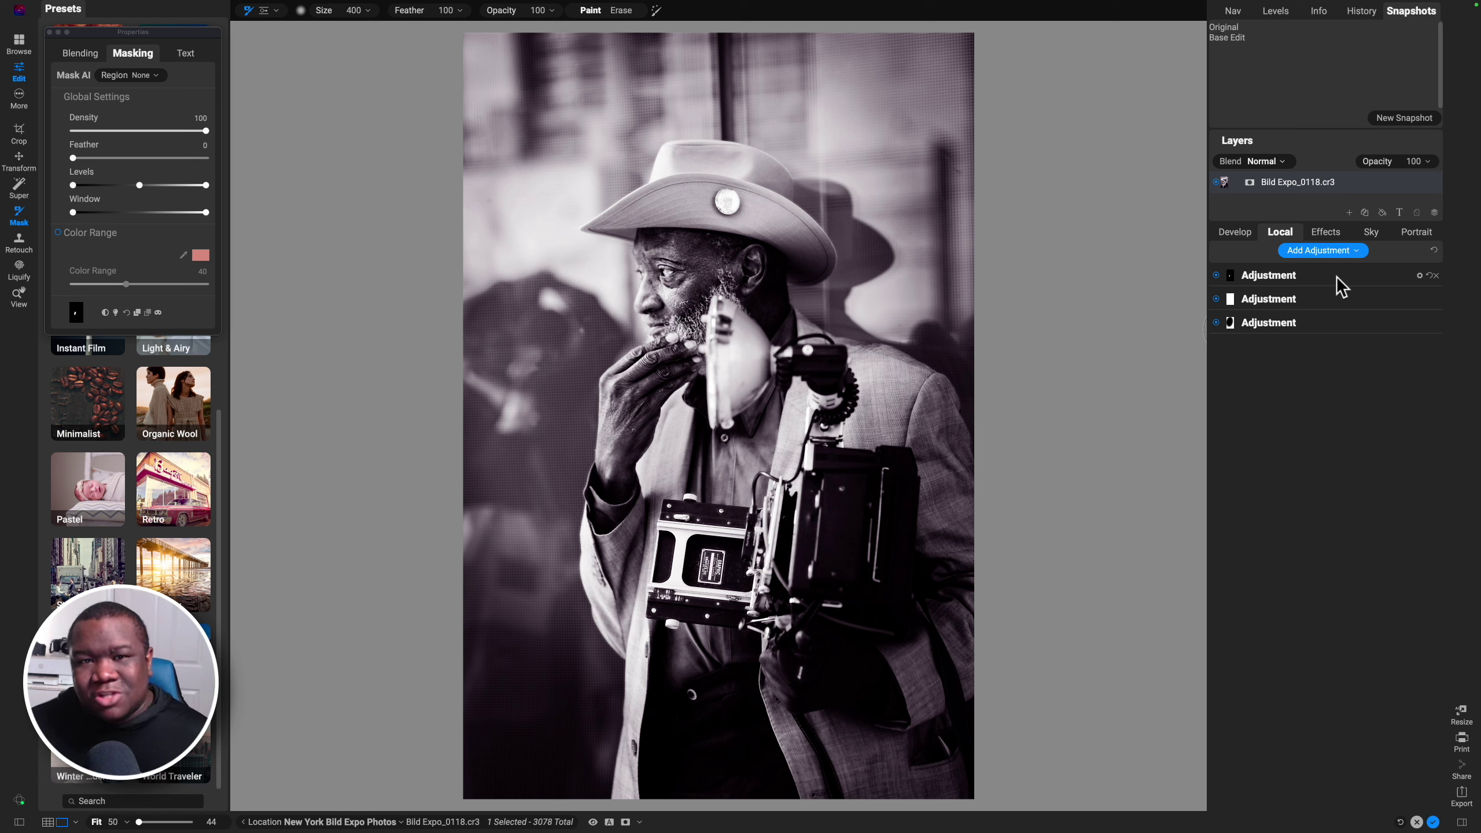